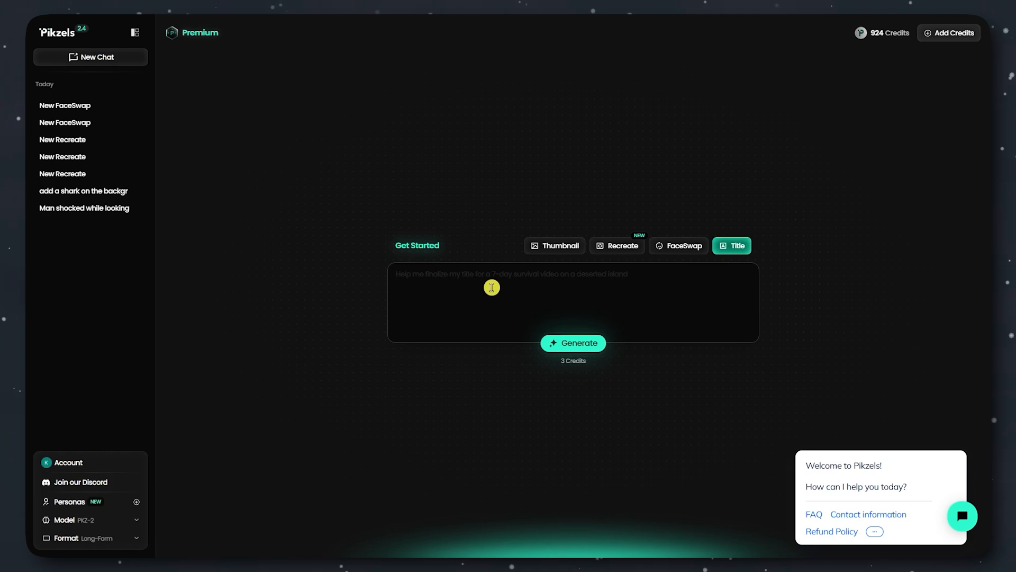
Generate video titles from the prompt "Beginner's guide to selling digital products in Etsy 2025."
type("Beginner's guide to selling digital products in Etsy 2025.")
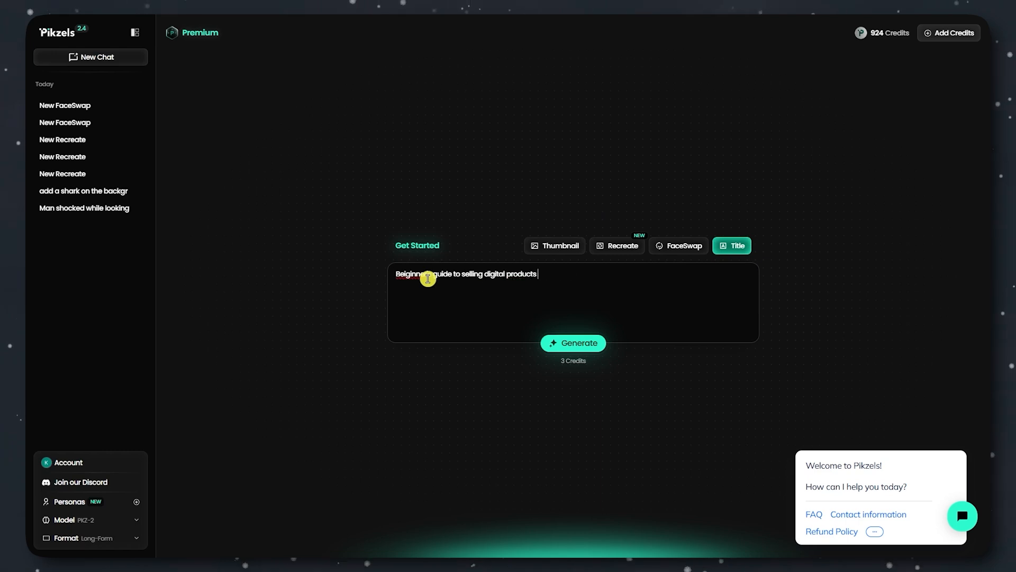
key("Return")
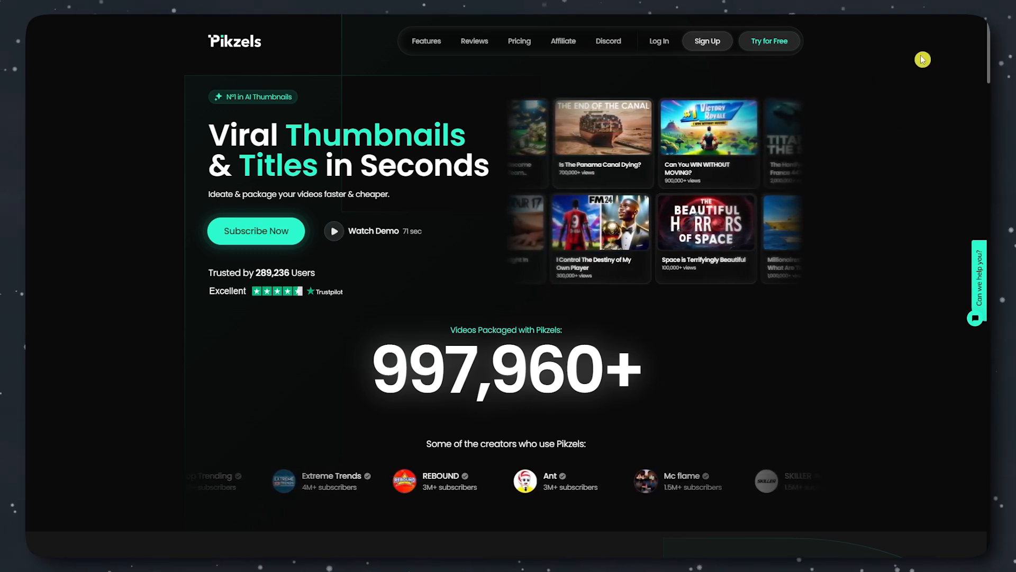
Go from the Pikzels landing page to its subscription plans and look over the three pricing tiers
scroll(435, 160, "down", 1)
scroll(435, 160, "up", 1)
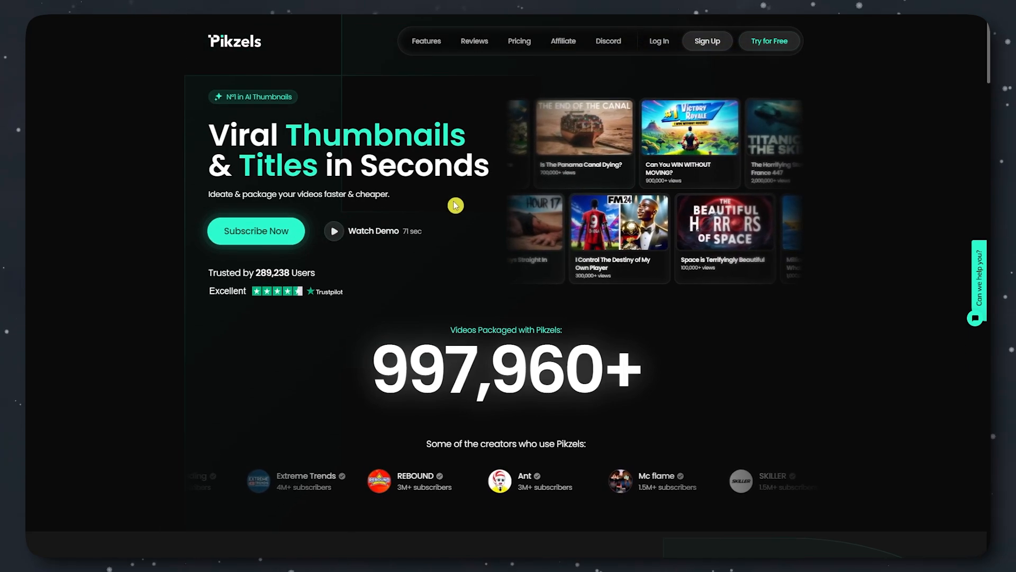
left_click(234, 232)
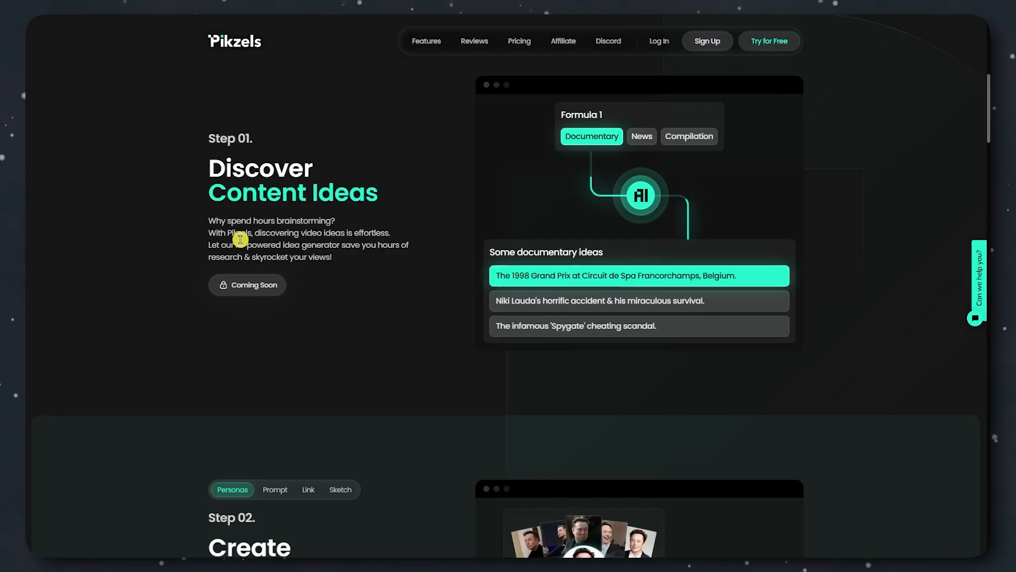
scroll(380, 235, "down", 2)
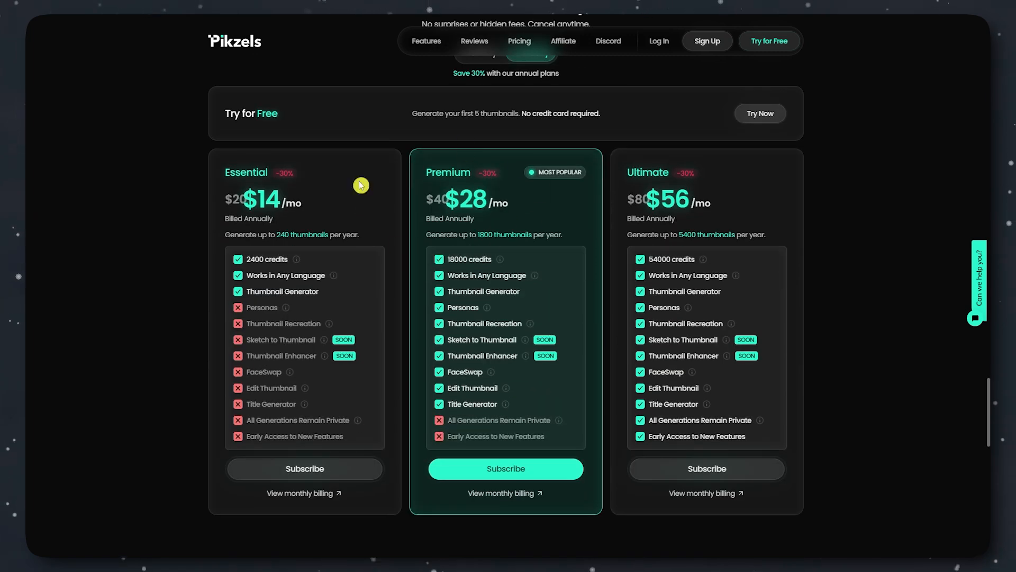
scroll(476, 159, "up", 1)
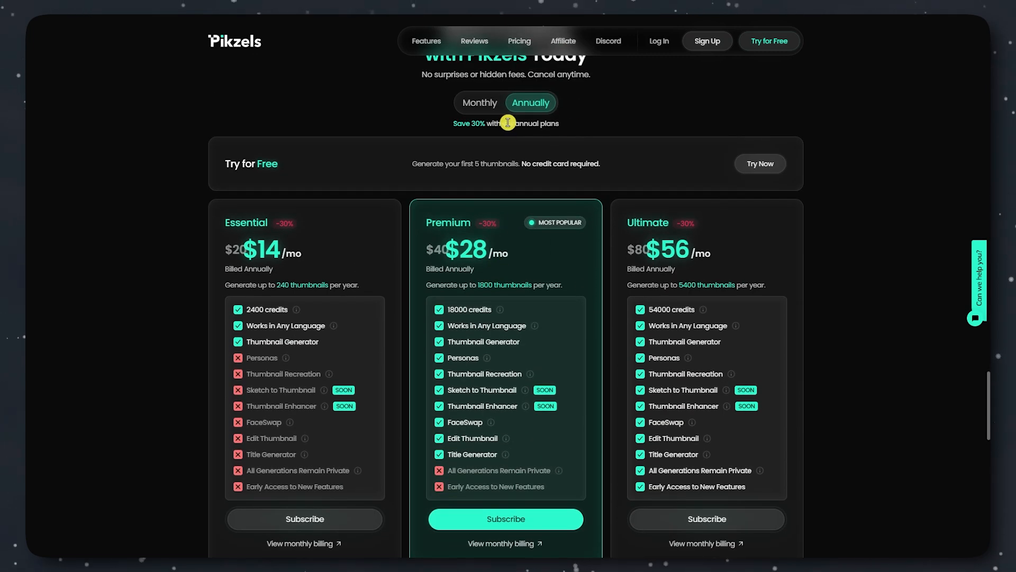
scroll(508, 123, "down", 2)
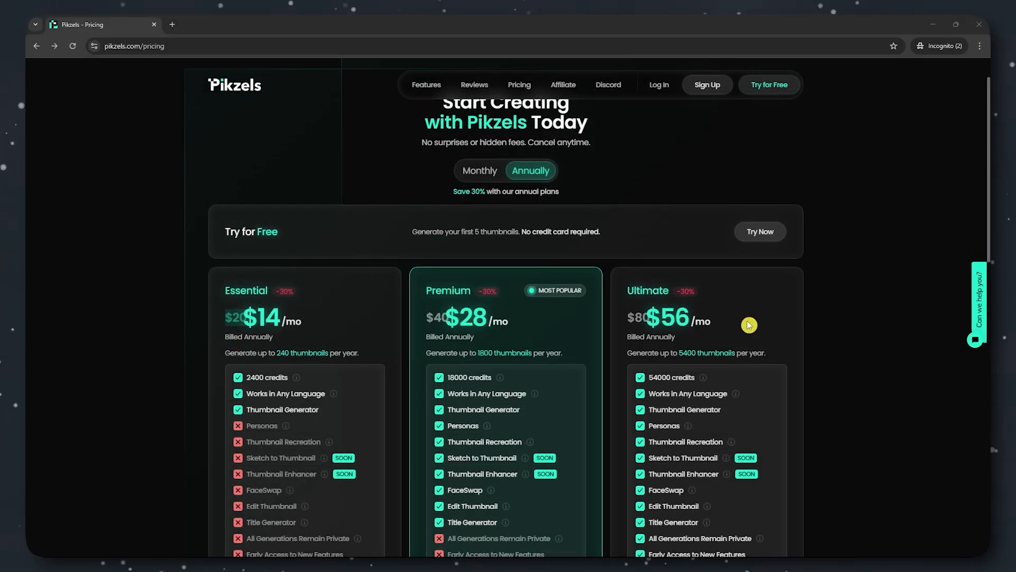
Compare the plan prices under monthly and annual billing, checking the Essential and Ultimate prices and finishing on monthly
left_click(486, 172)
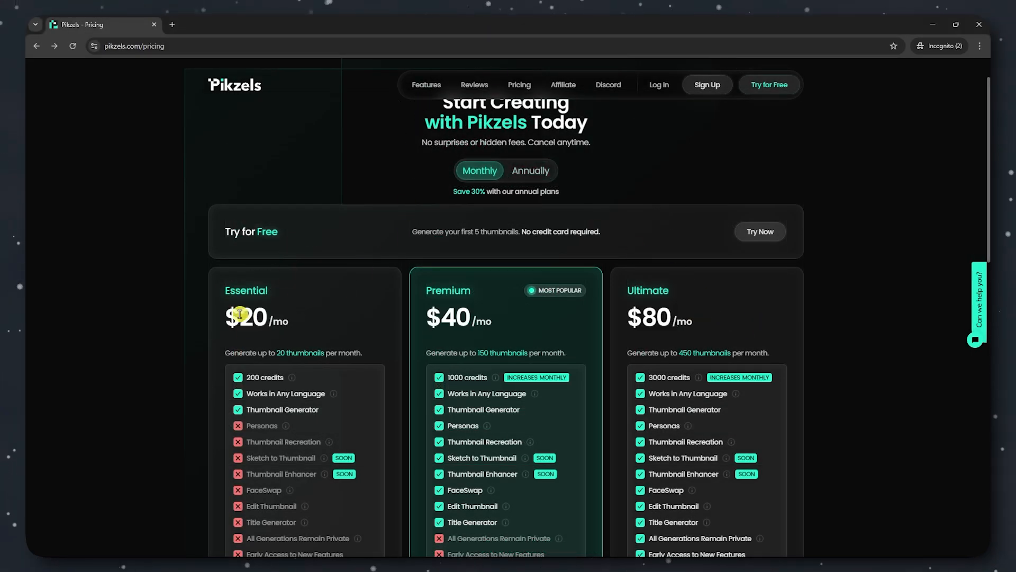
left_click_drag(238, 324, 282, 323)
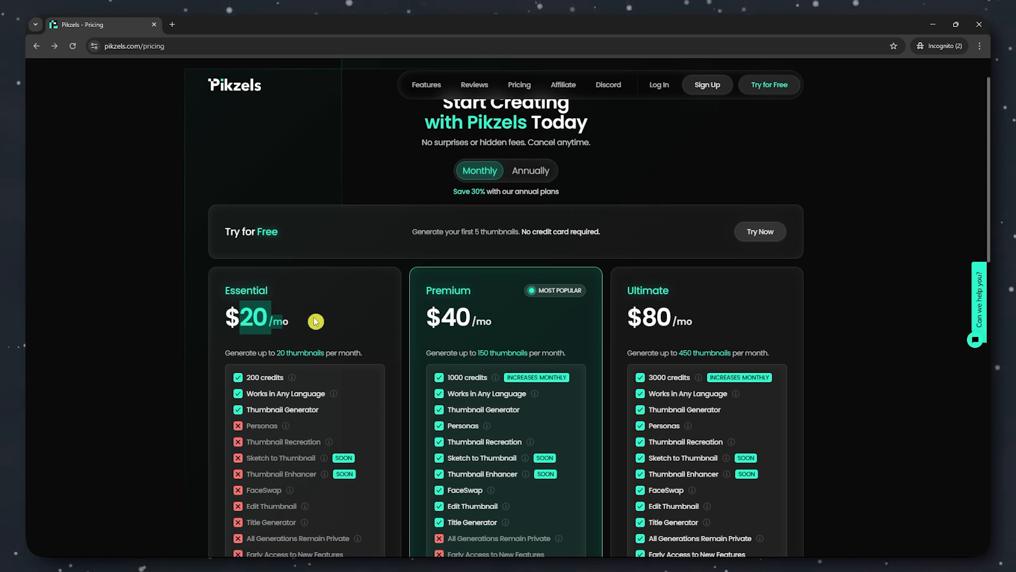
left_click(258, 318)
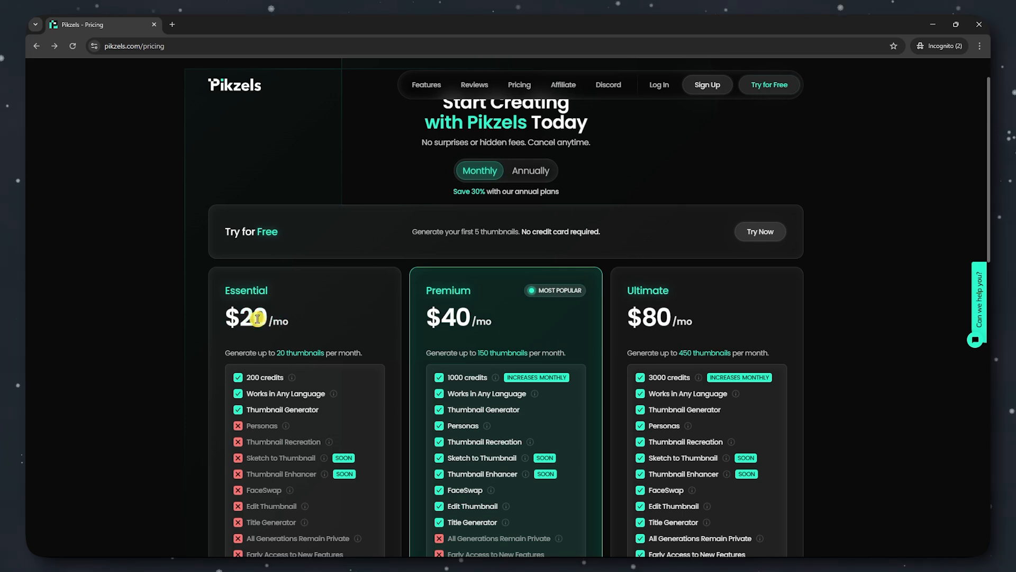
left_click(525, 172)
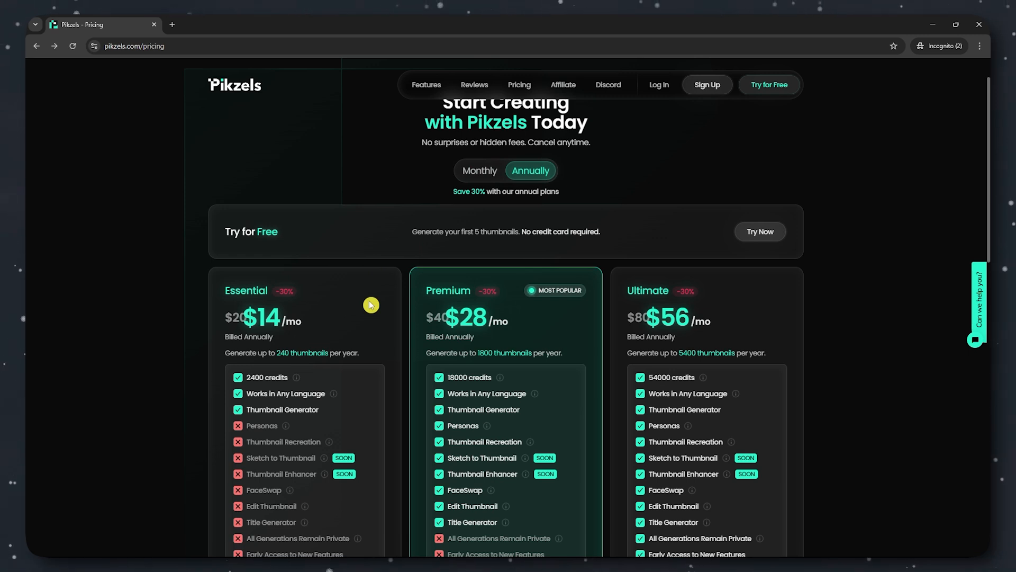
left_click(483, 174)
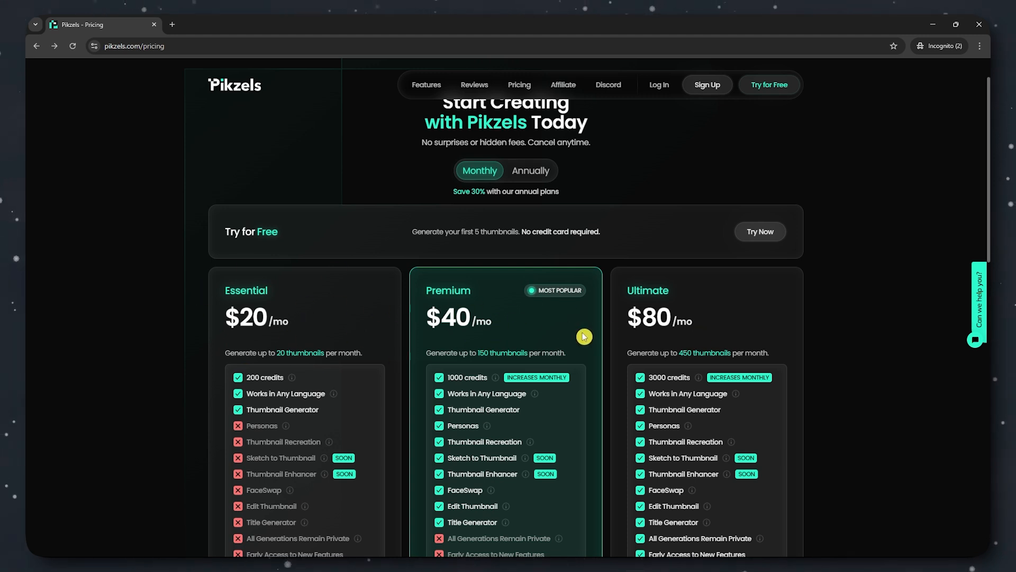
double_click(653, 318)
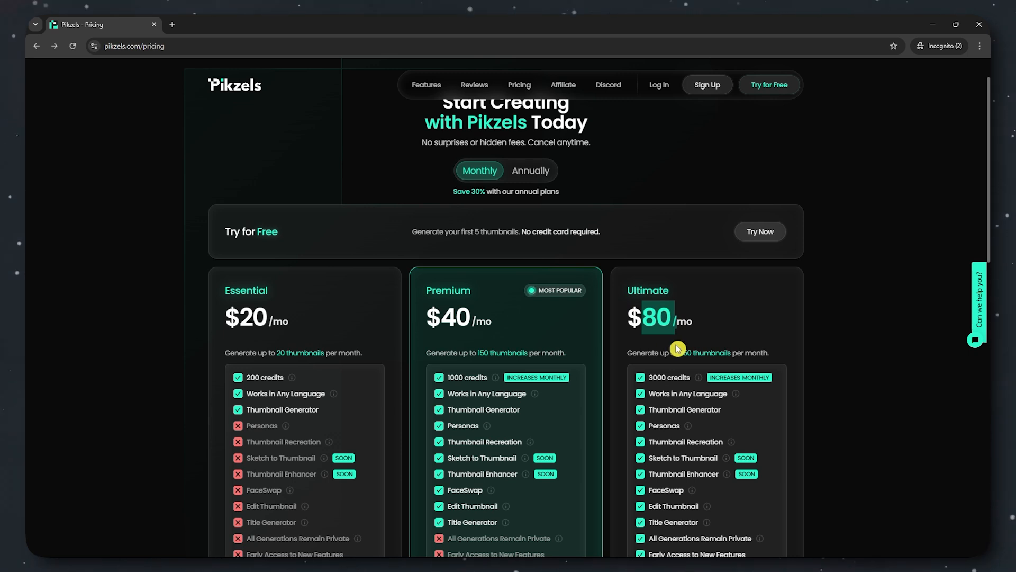
Examine the Essential plan's monthly credits, then its features under annual billing
left_click(391, 265)
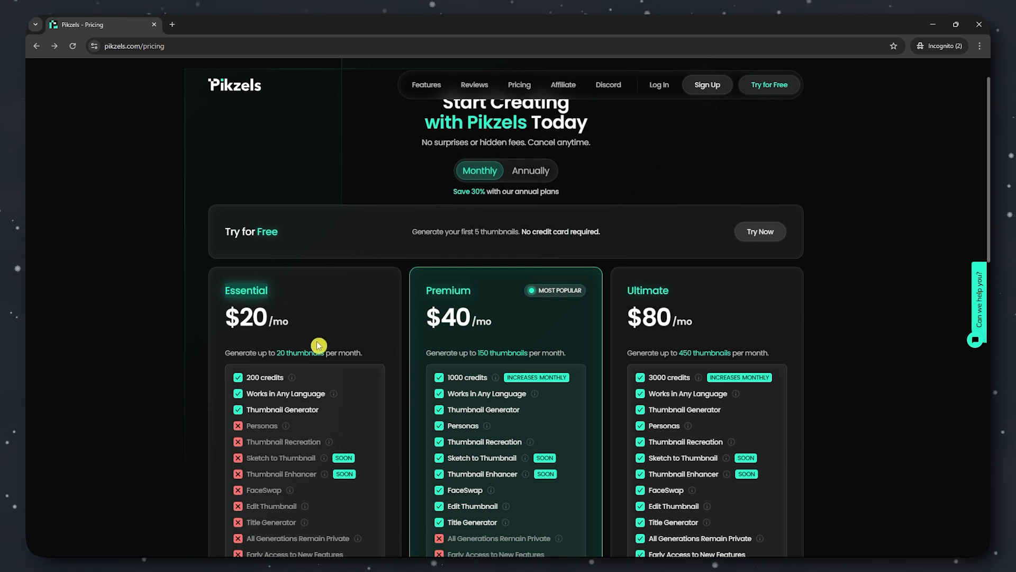
left_click_drag(247, 376, 282, 376)
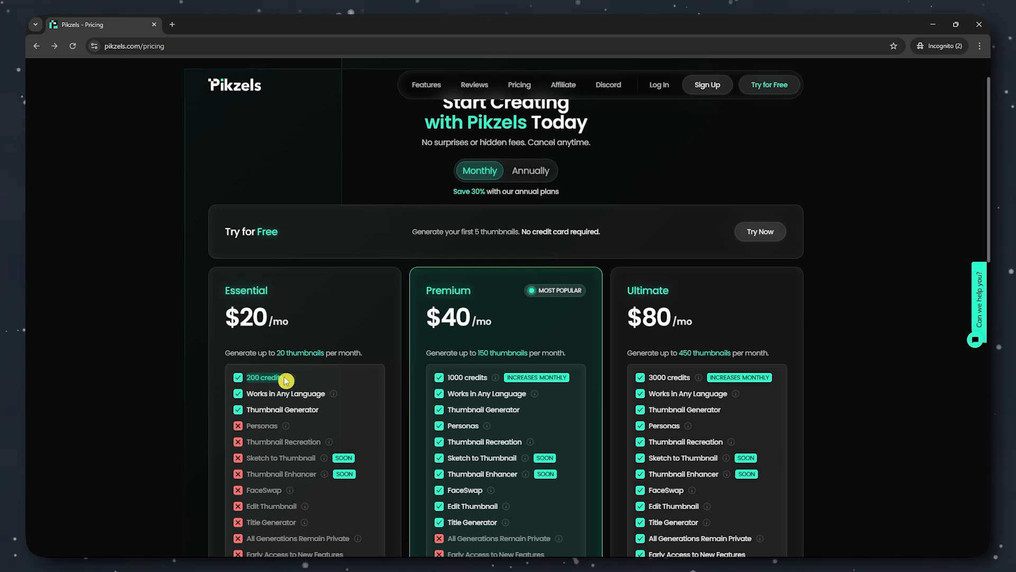
left_click(531, 170)
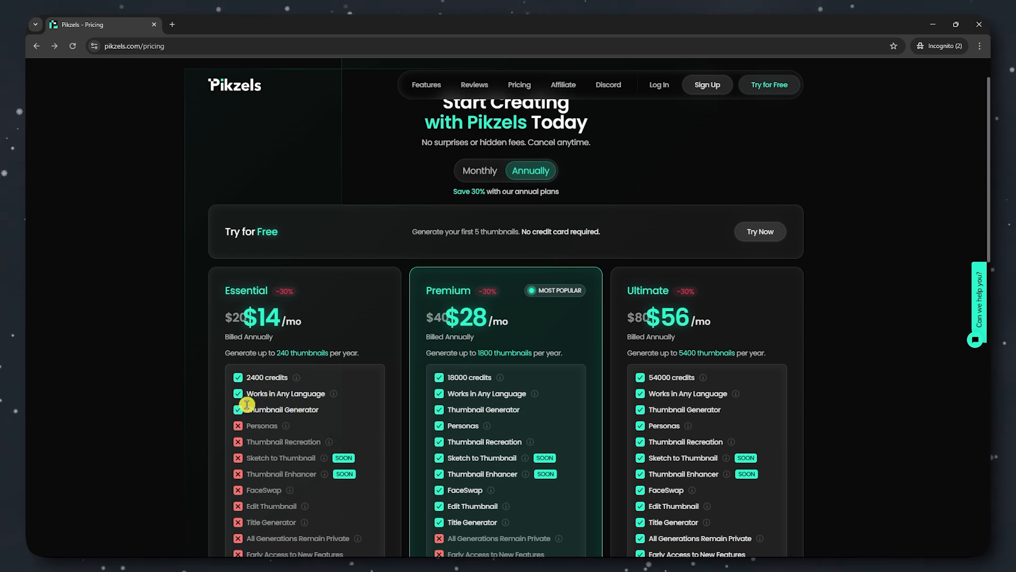
left_click_drag(243, 410, 354, 414)
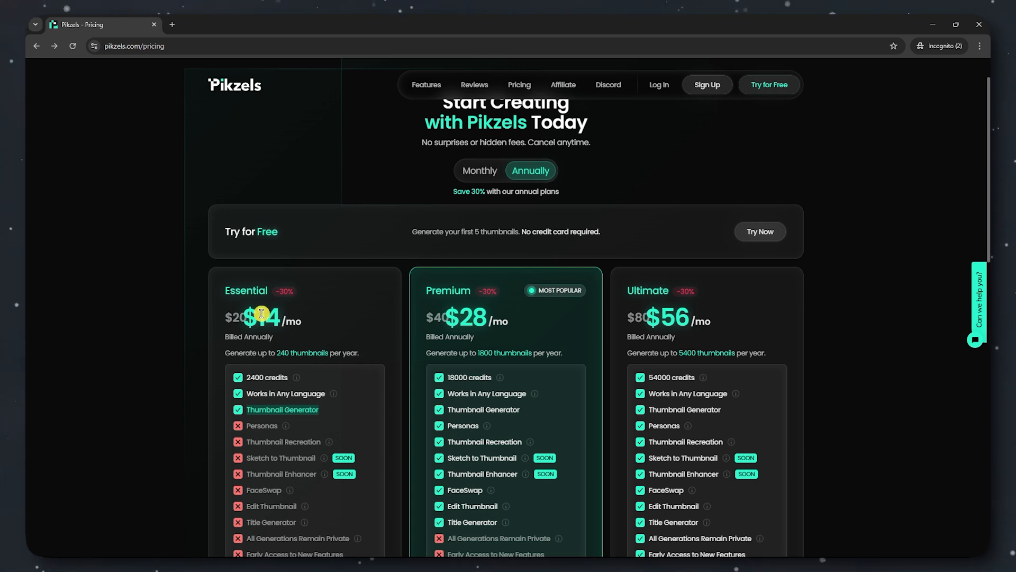
scroll(263, 314, "down", 1)
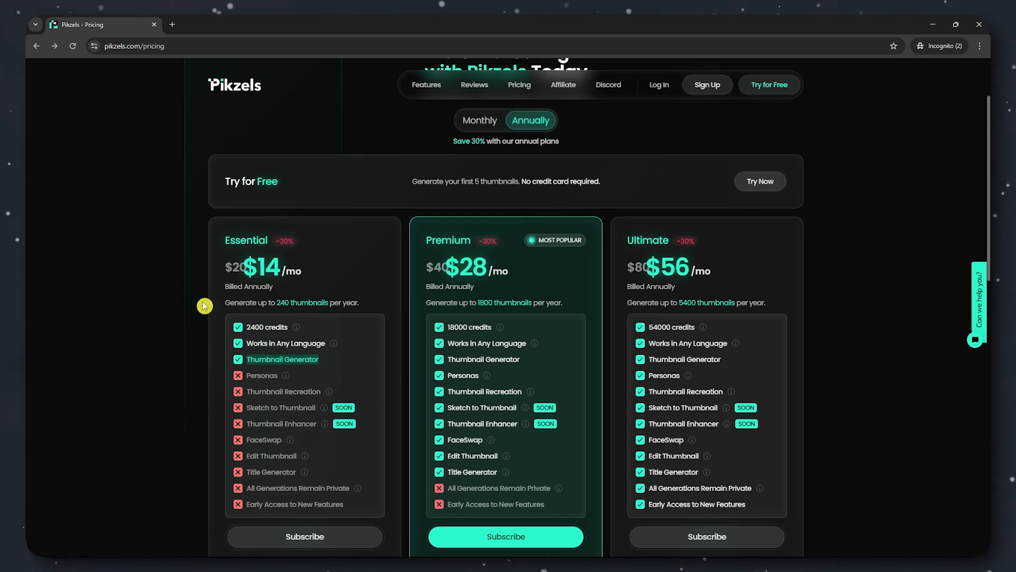
scroll(296, 360, "down", 3)
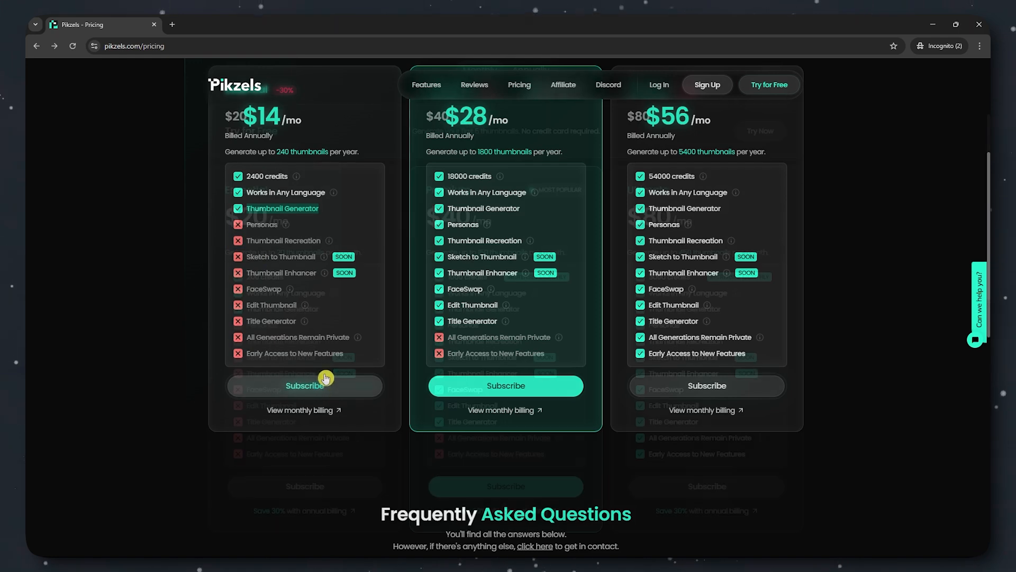
Compare the Premium plan's credits under monthly and annual billing, and examine its included features with monthly billing selected
left_click(300, 410)
scroll(408, 410, "down", 1)
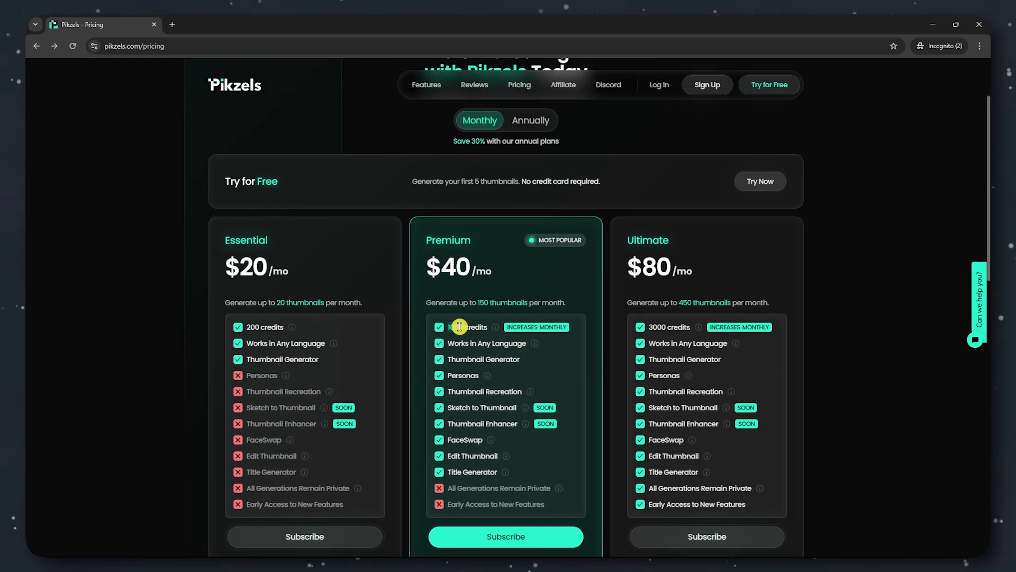
left_click_drag(449, 327, 485, 326)
left_click(534, 119)
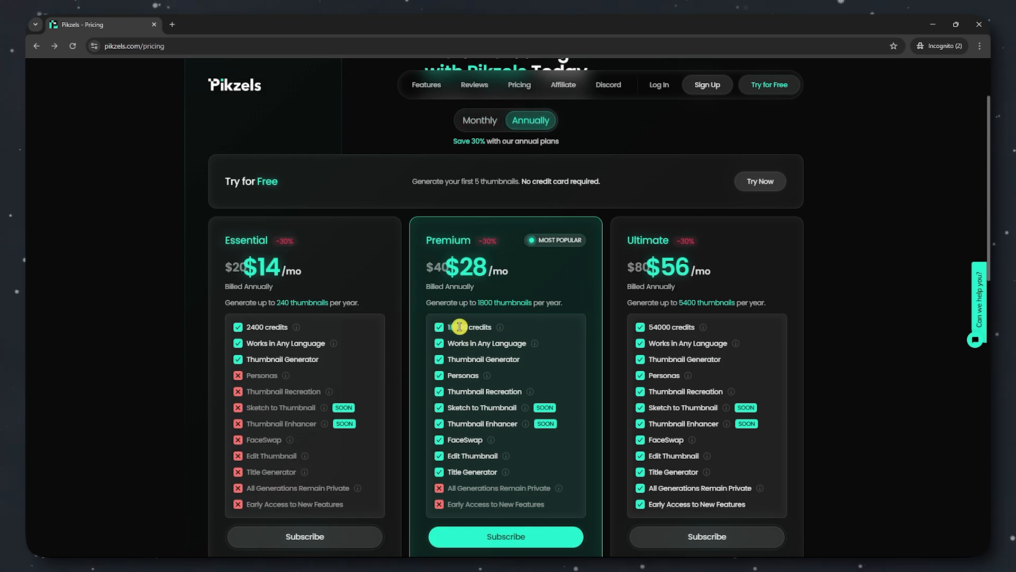
left_click(480, 125)
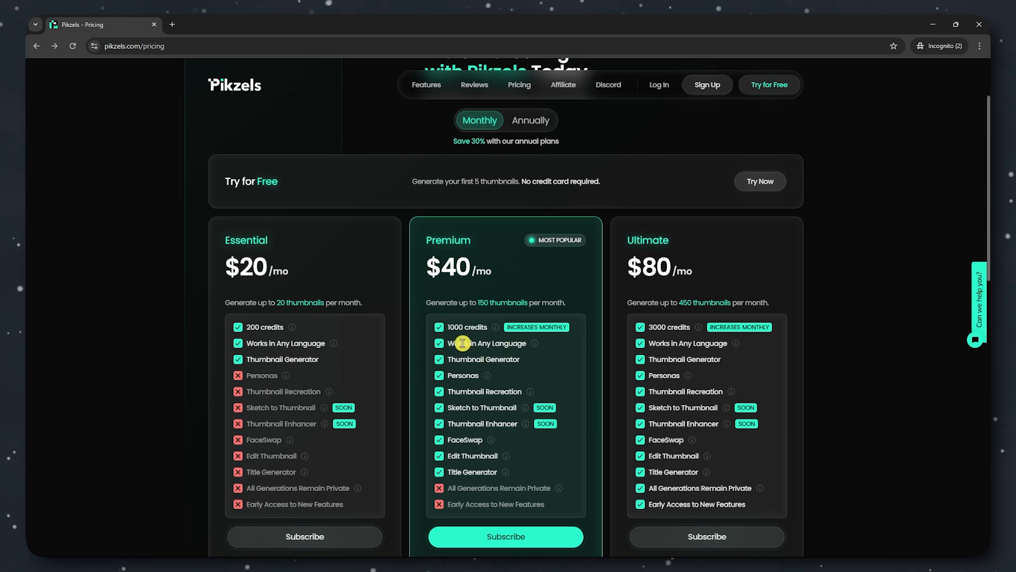
left_click_drag(454, 343, 534, 362)
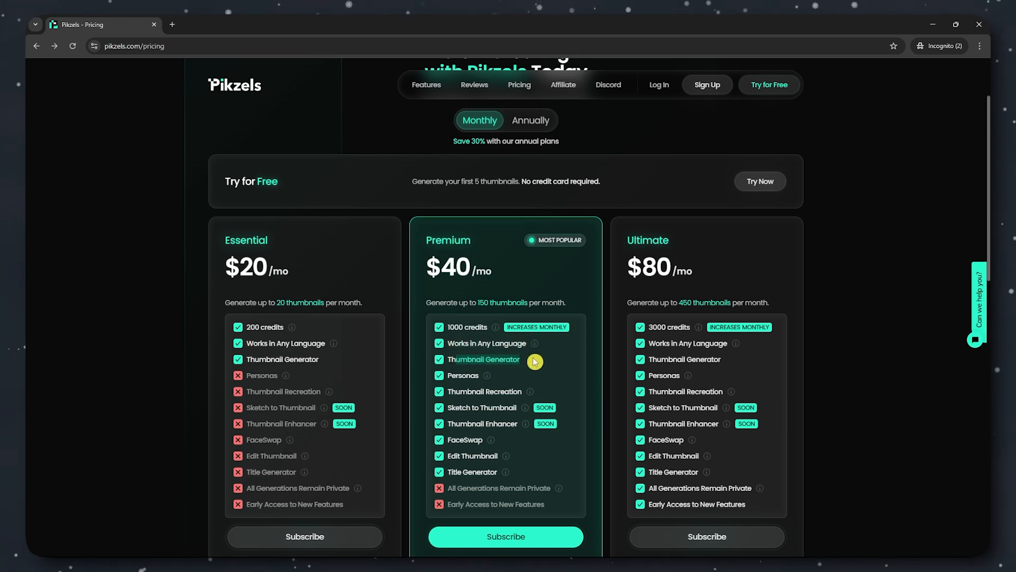
left_click(452, 378)
left_click_drag(447, 391, 528, 396)
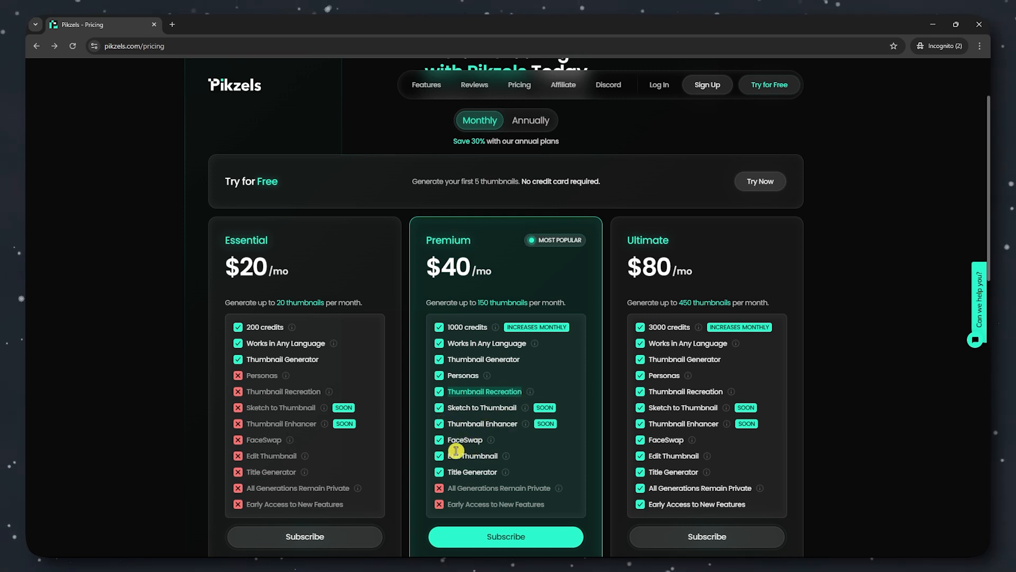
scroll(468, 485, "down", 2)
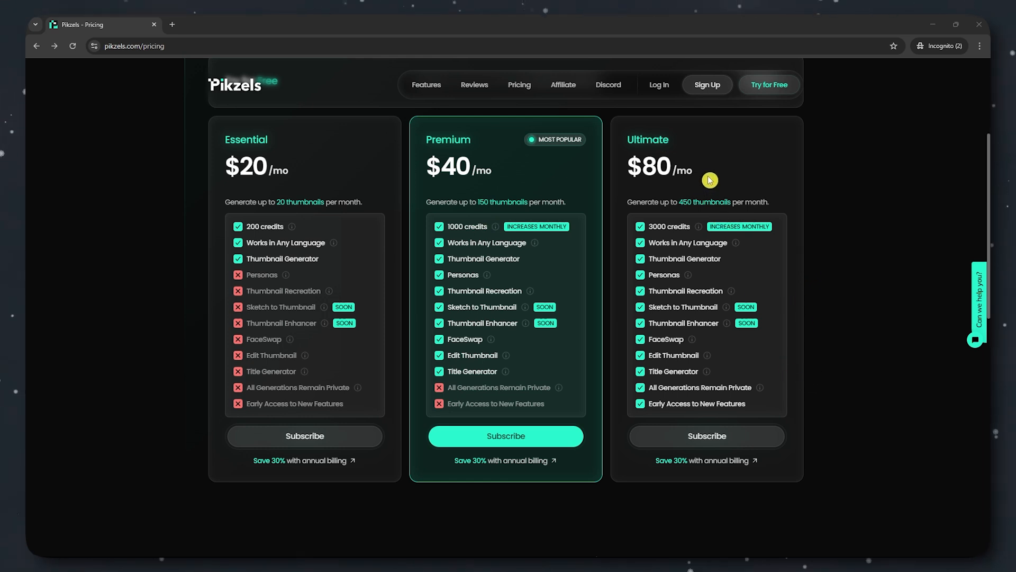
Check the Ultimate plan's monthly price and compare its credits under annual and monthly billing
double_click(649, 167)
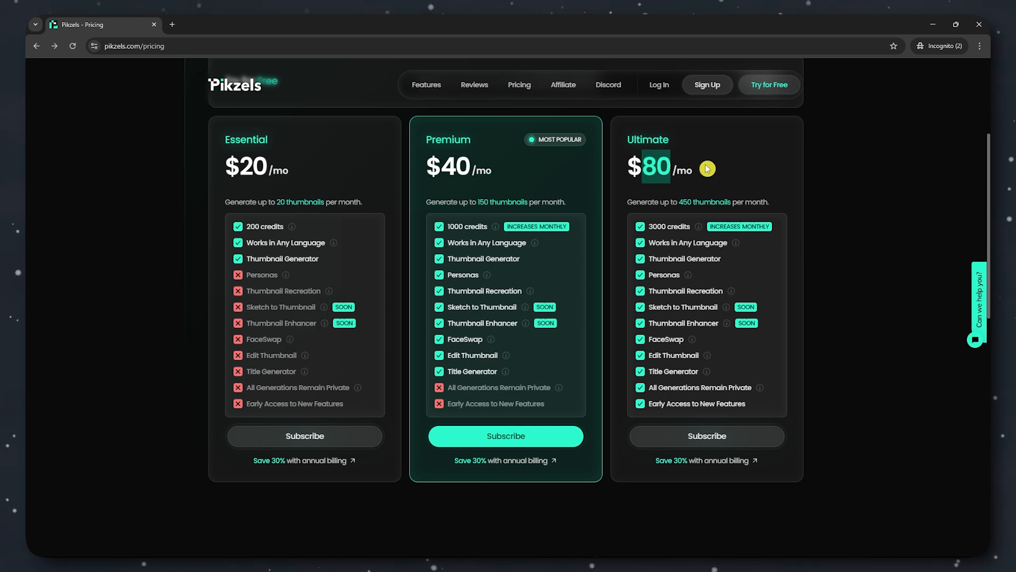
left_click(651, 226)
scroll(659, 233, "up", 2)
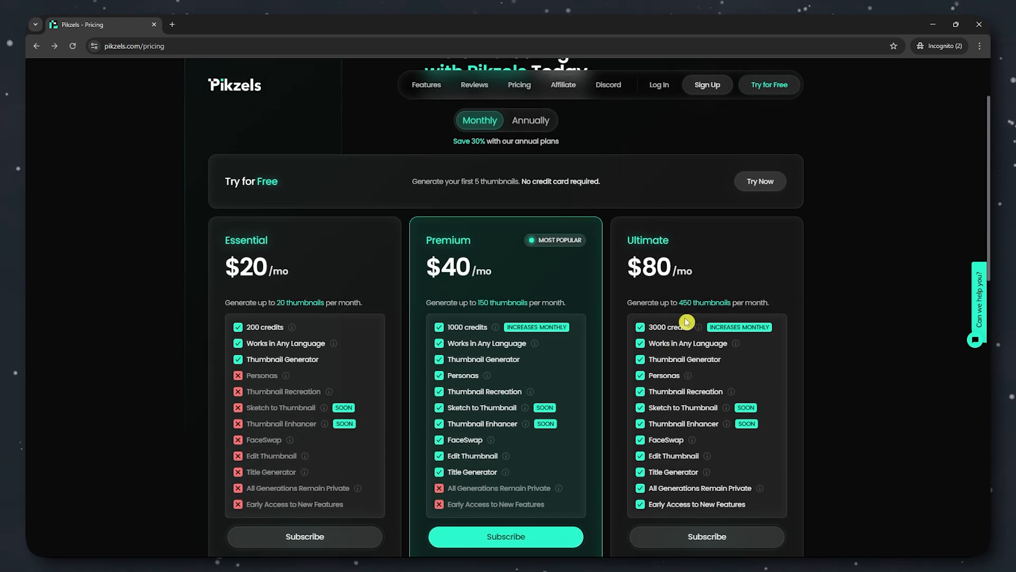
left_click(526, 123)
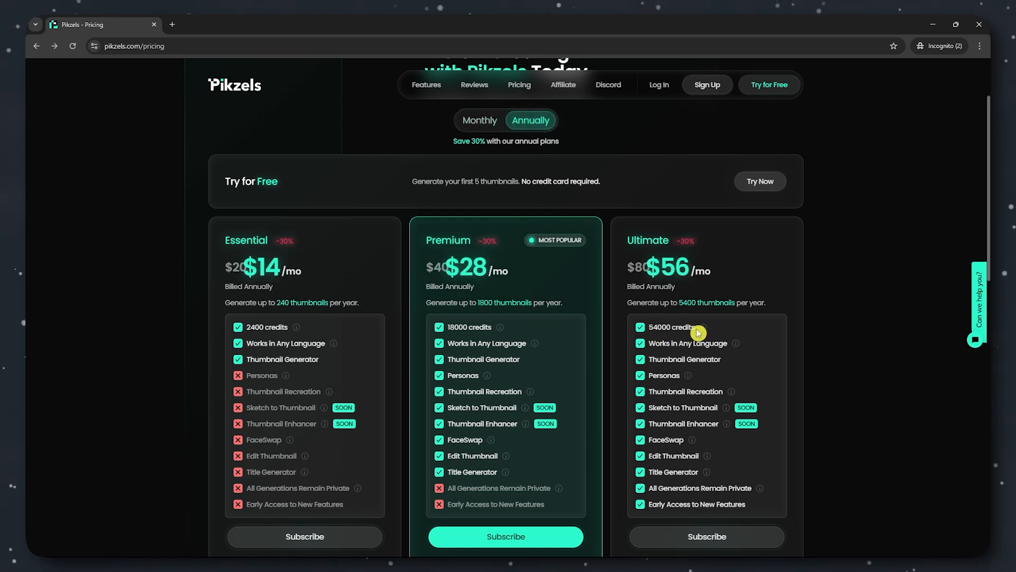
left_click(483, 122)
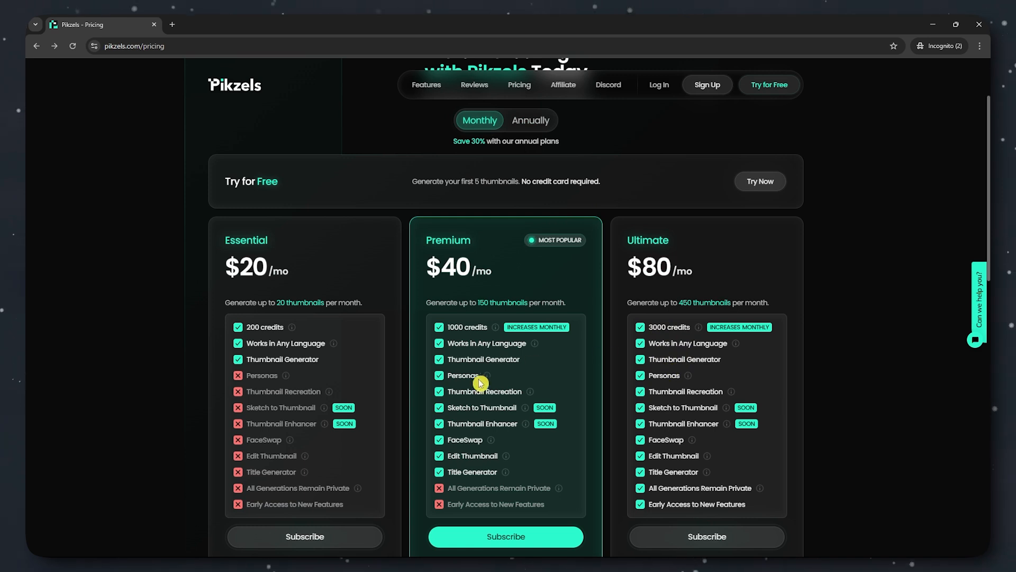
Examine the Ultimate plan's private generations and early access features, and review the pricing page's plans once more
scroll(672, 413, "down", 1)
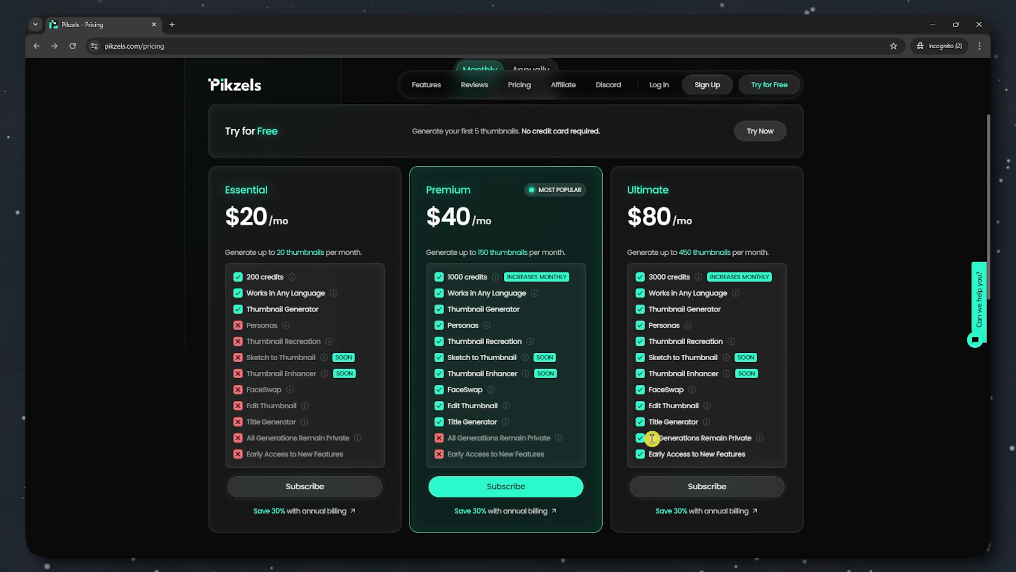
left_click_drag(652, 438, 742, 438)
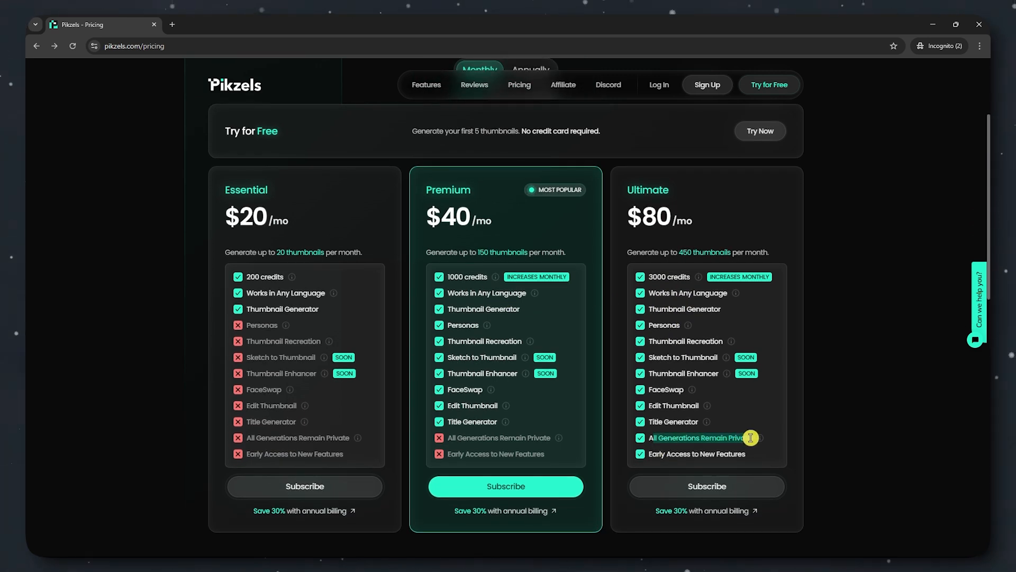
left_click_drag(652, 454, 747, 454)
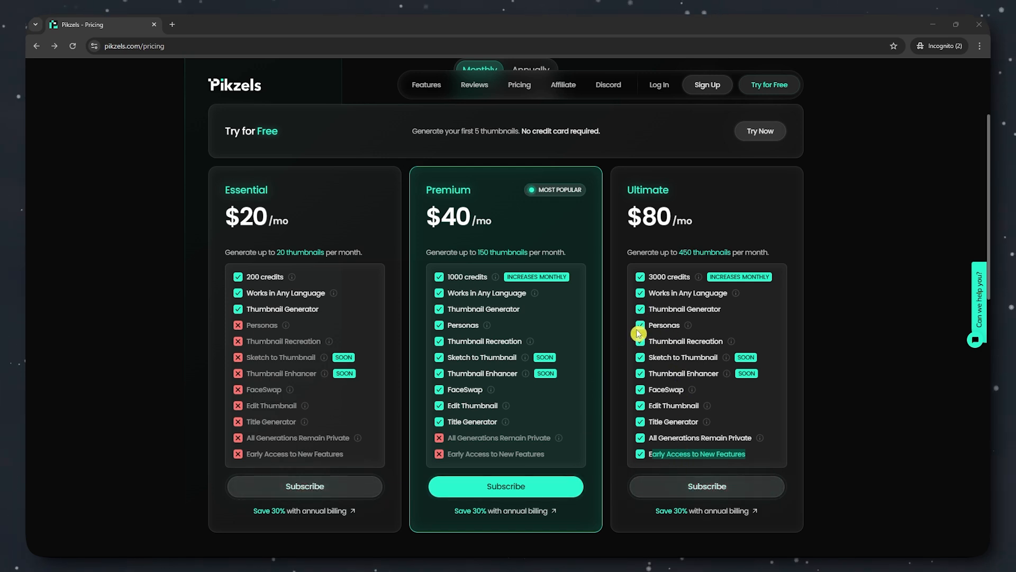
left_click(850, 262)
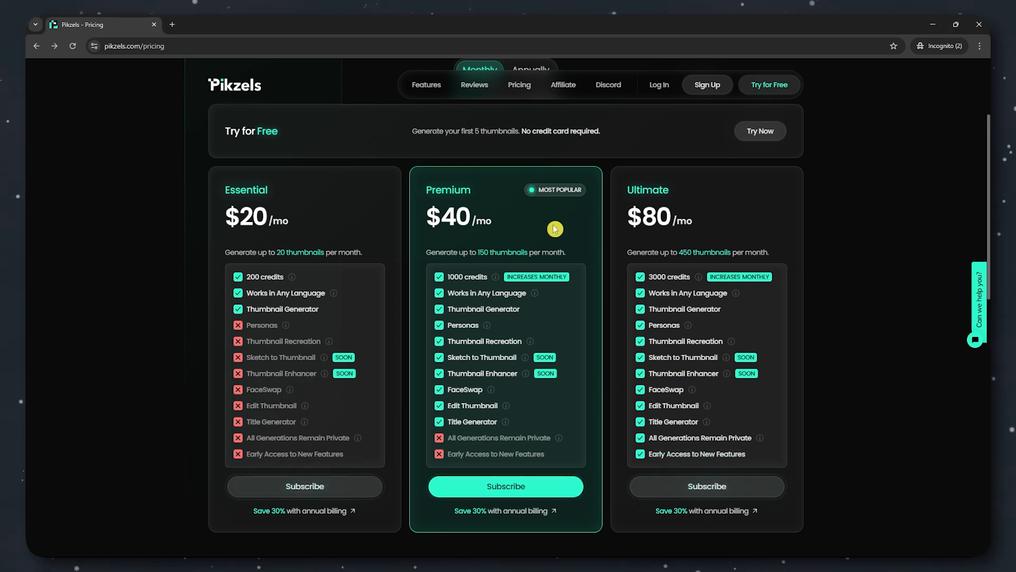
scroll(592, 148, "up", 3)
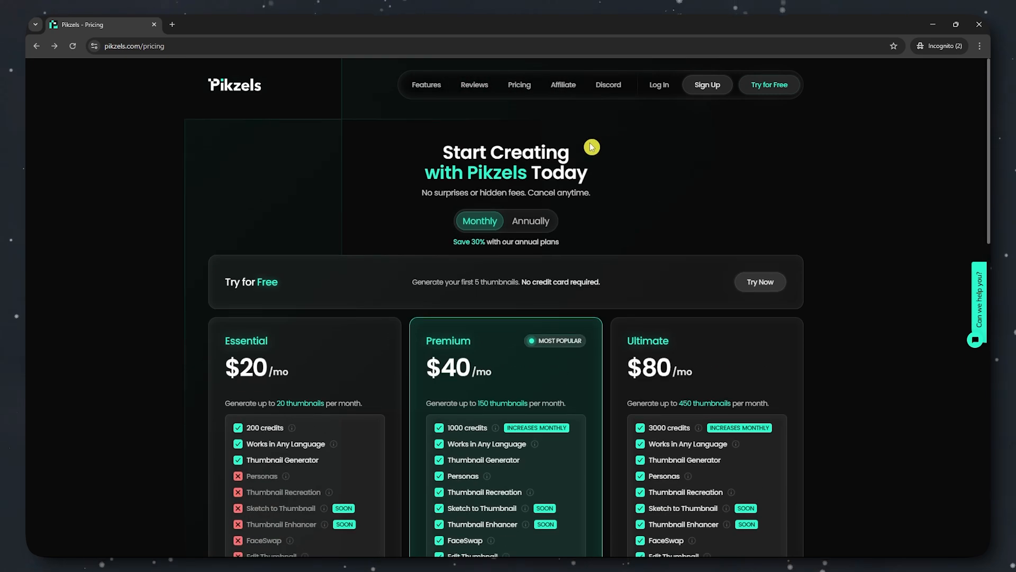
scroll(482, 222, "down", 3)
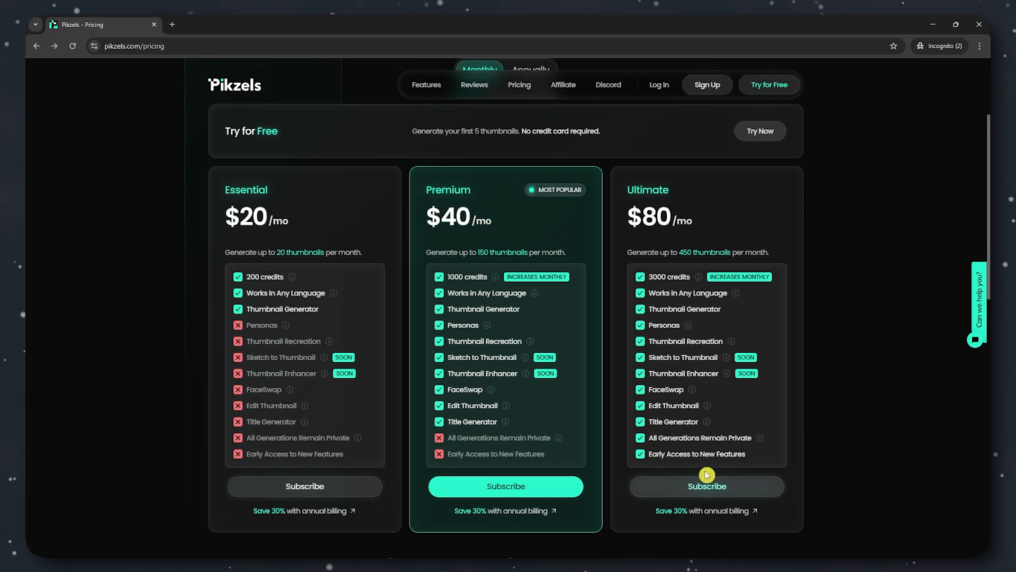
Start the monthly Ultimate plan's checkout, apply the promotion code COUPONZAA50, and check the discount and total due today
left_click(699, 487)
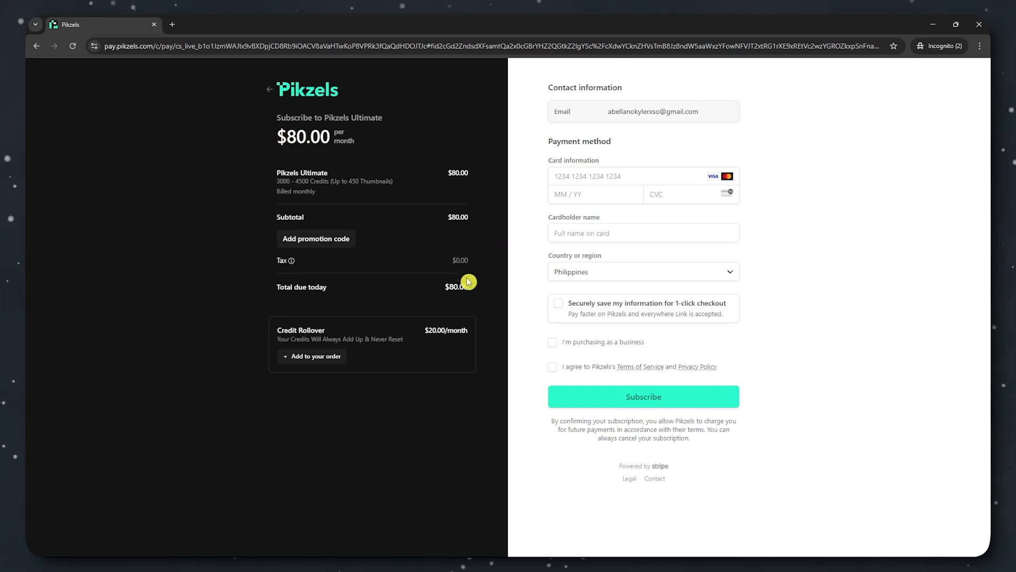
left_click_drag(443, 286, 473, 289)
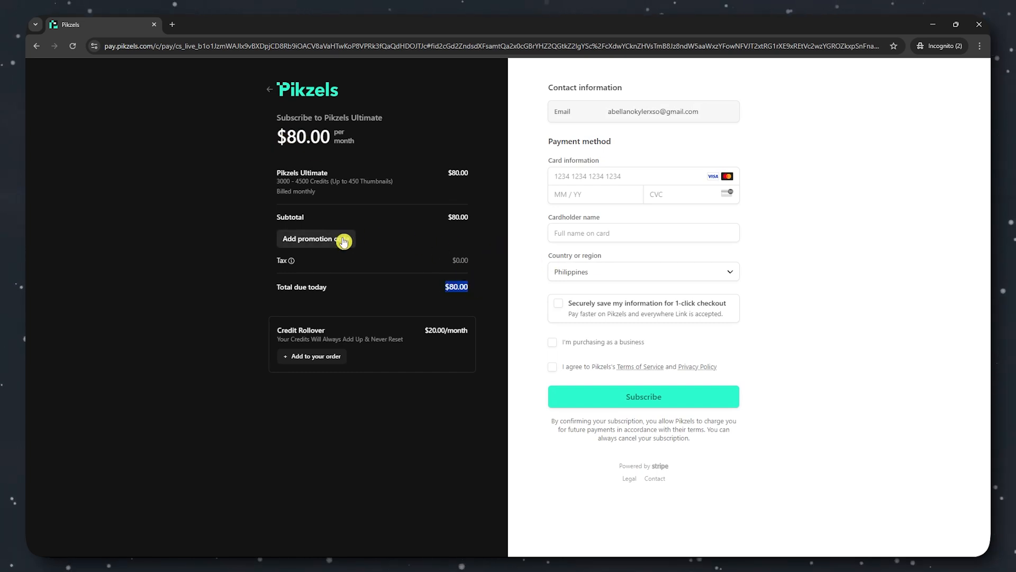
left_click(300, 241)
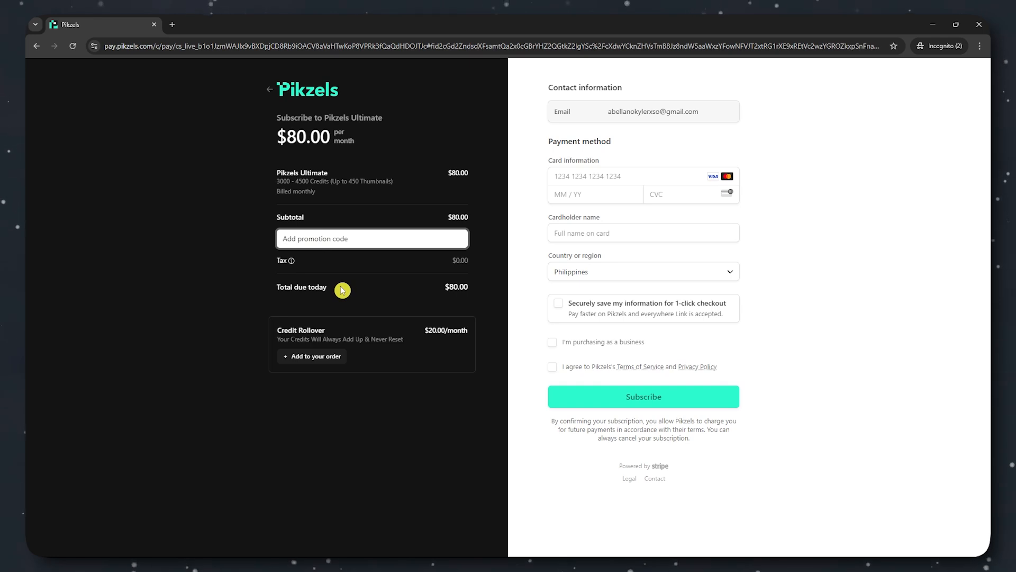
type("COUPONZAA50")
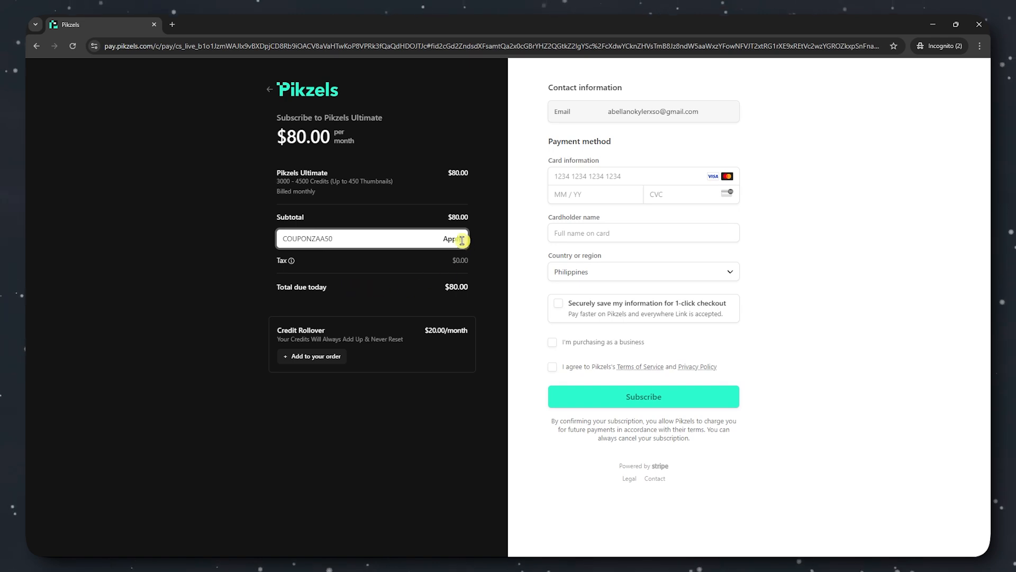
left_click(453, 241)
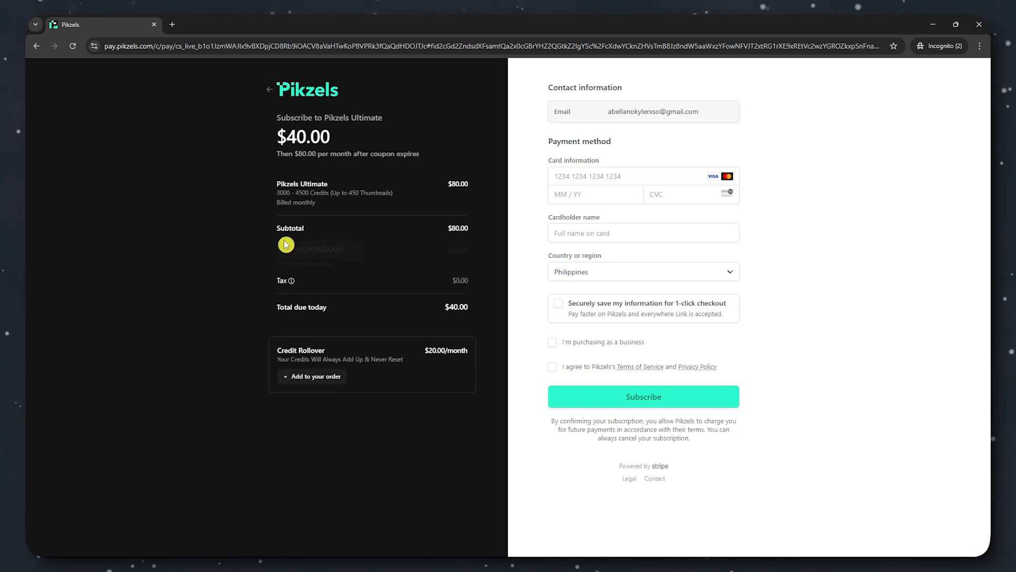
left_click_drag(280, 263, 337, 266)
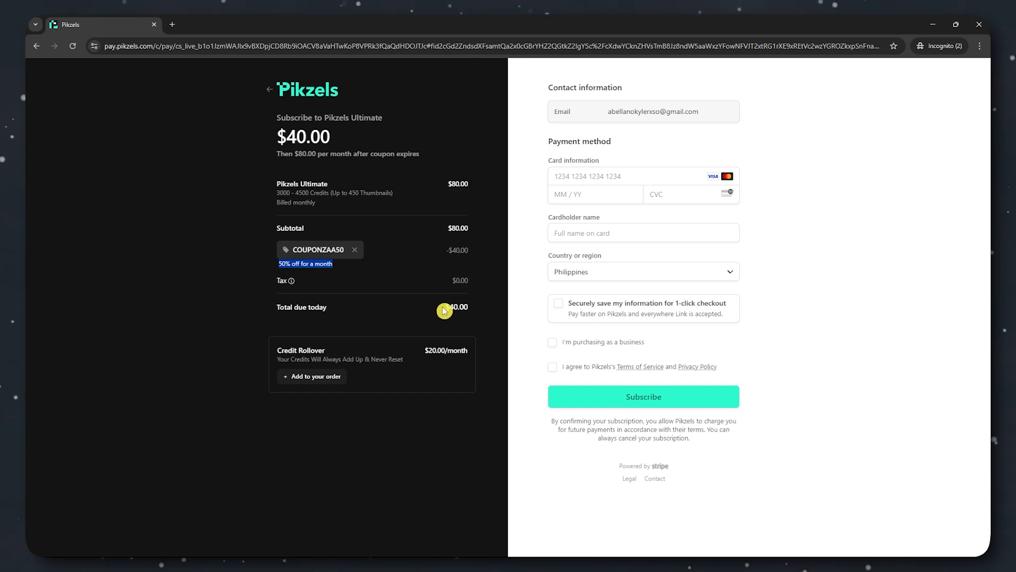
left_click_drag(444, 311, 474, 311)
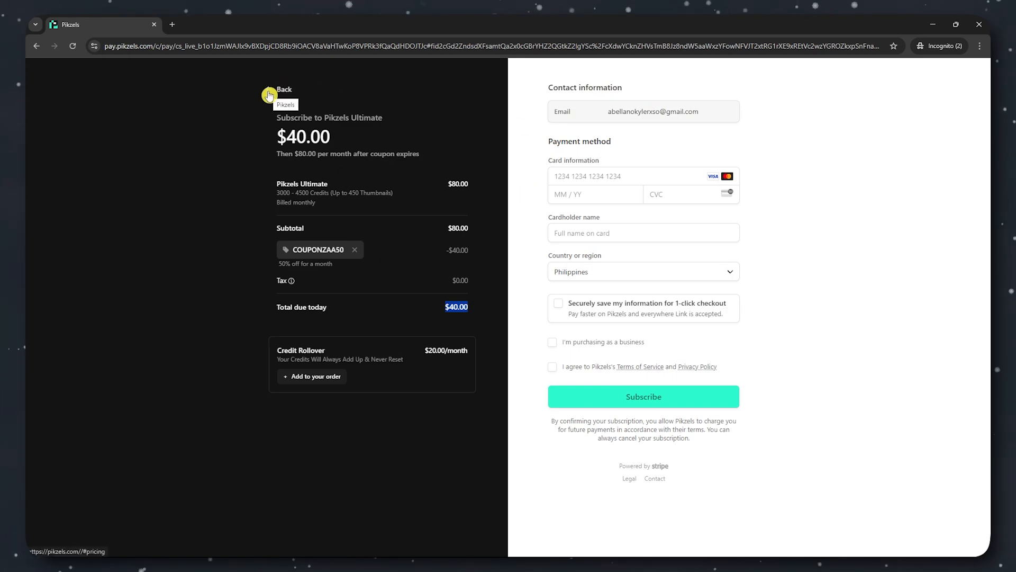
Return from the checkout to the pricing plans and review the Ultimate plan's private generations and early access features
left_click(269, 95)
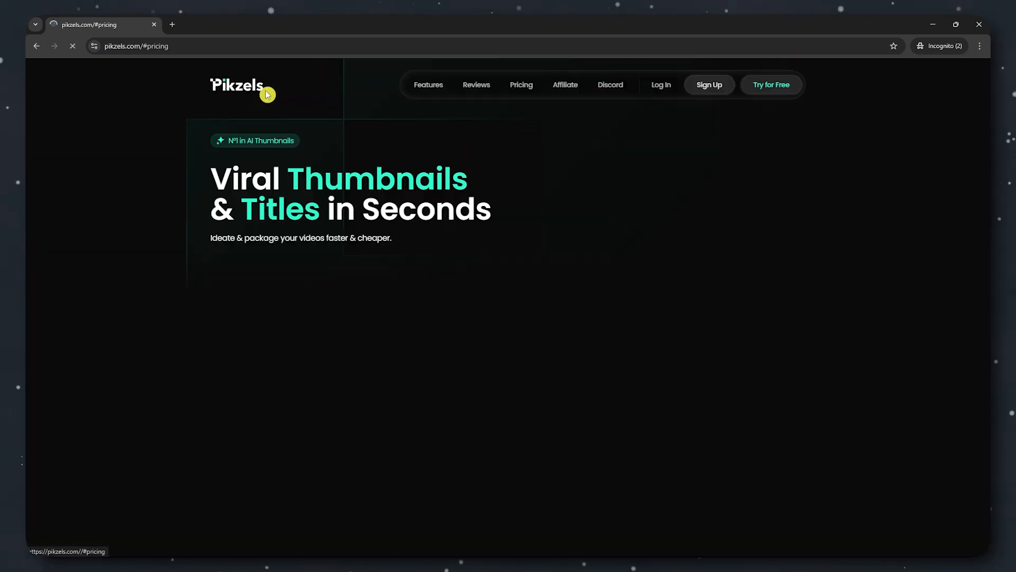
scroll(477, 367, "down", 4)
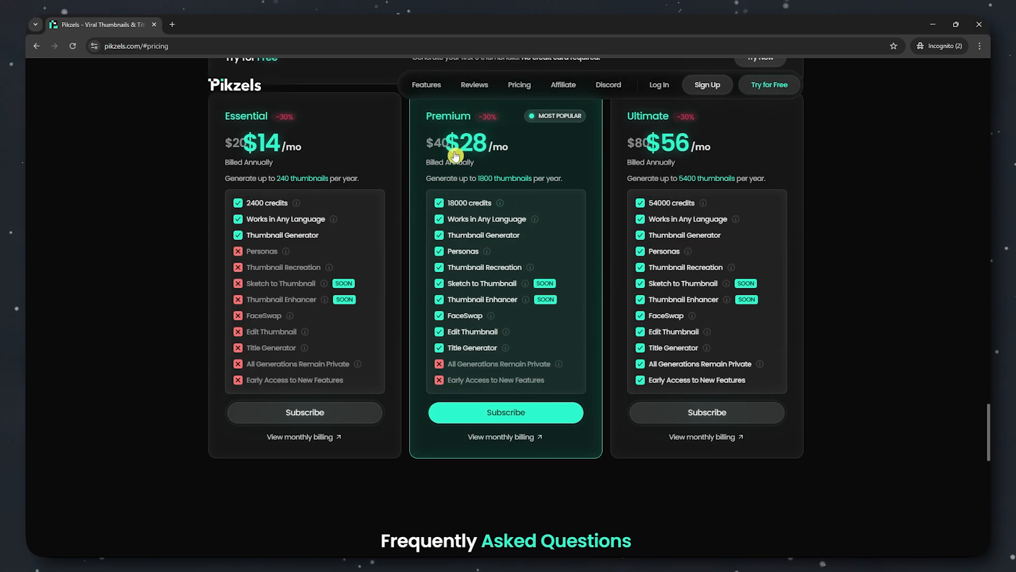
left_click_drag(647, 366, 741, 379)
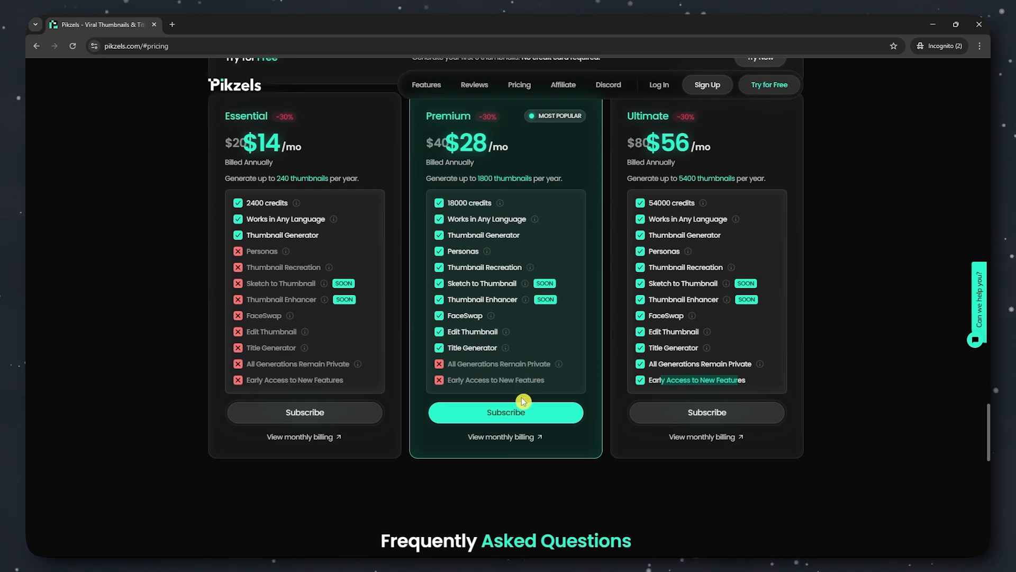
Switch the pricing plans to monthly billing and start the Premium plan's checkout
left_click(498, 415)
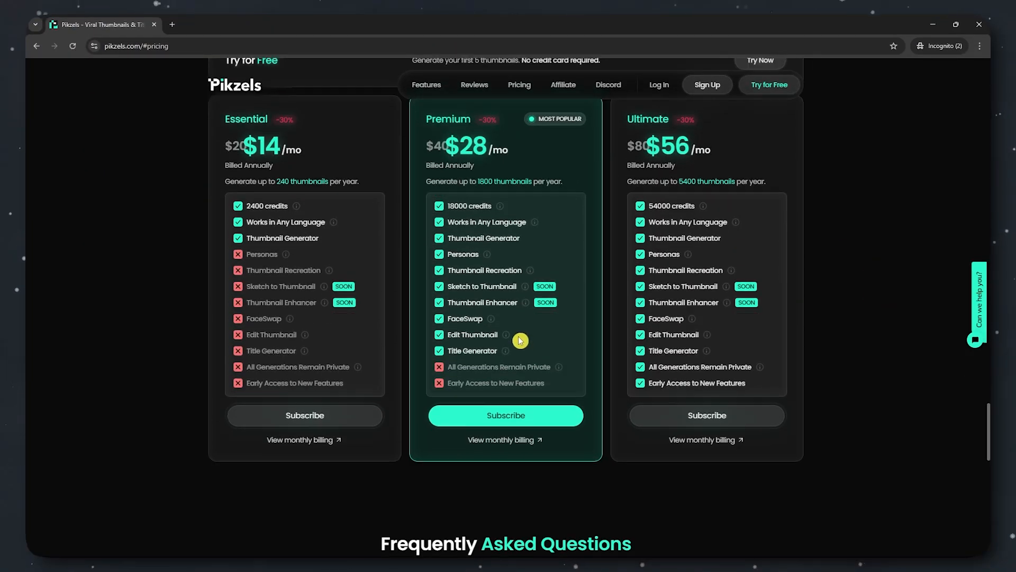
scroll(447, 197, "up", 2)
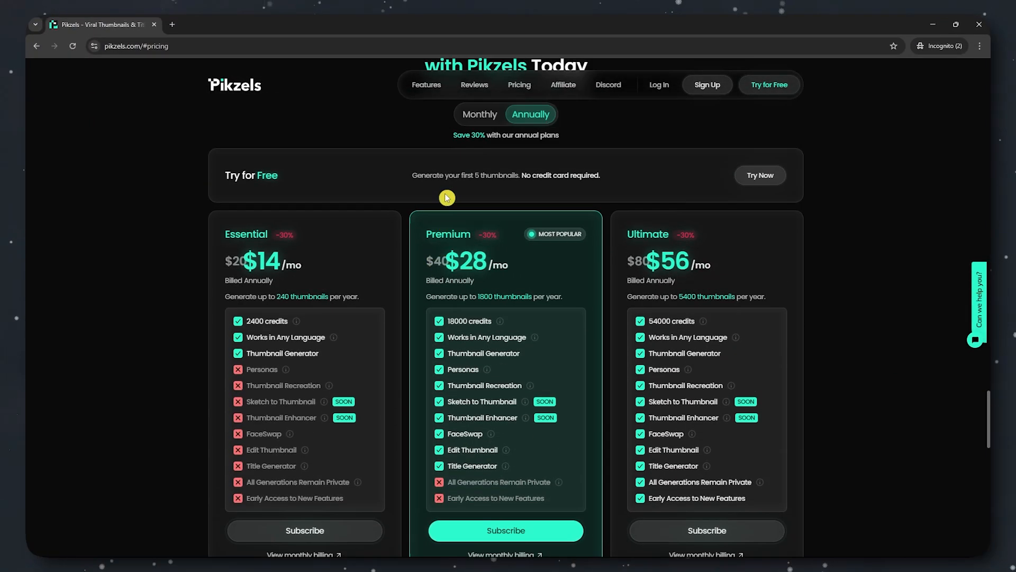
left_click(482, 150)
scroll(454, 290, "down", 4)
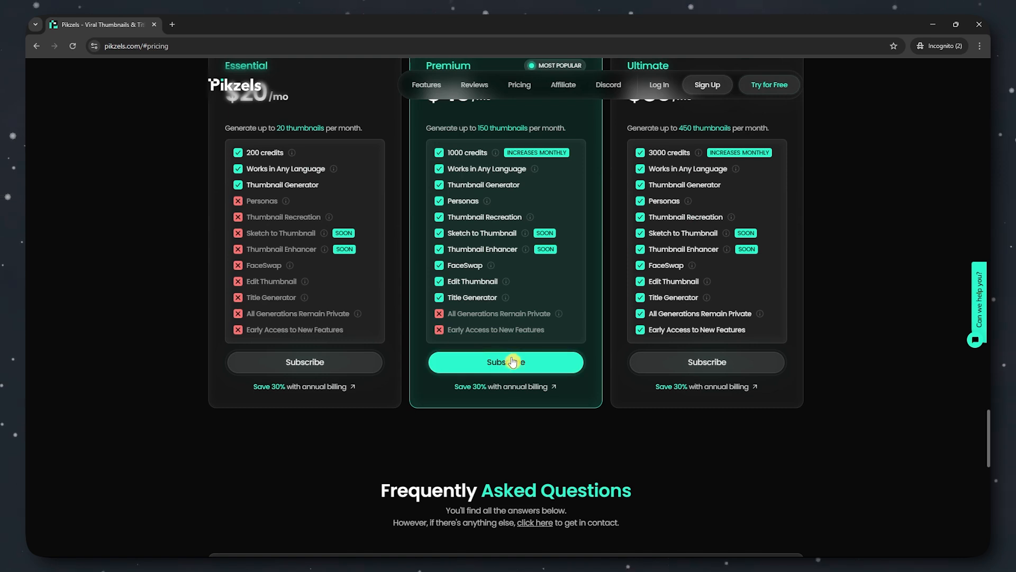
left_click(512, 362)
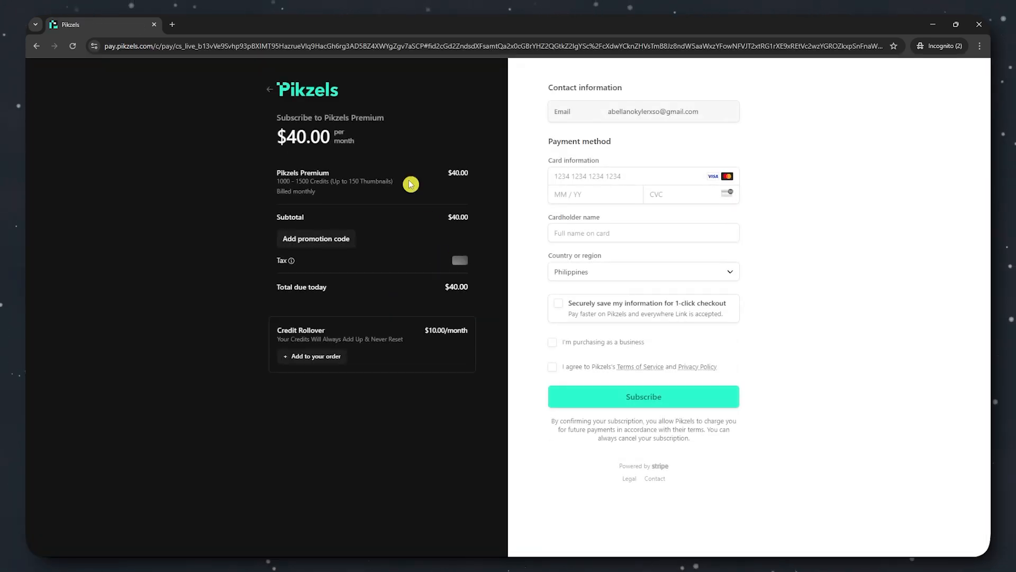
Apply the promotion code COUPONZAA50 to the Premium subscription and check the total due today
left_click(329, 238)
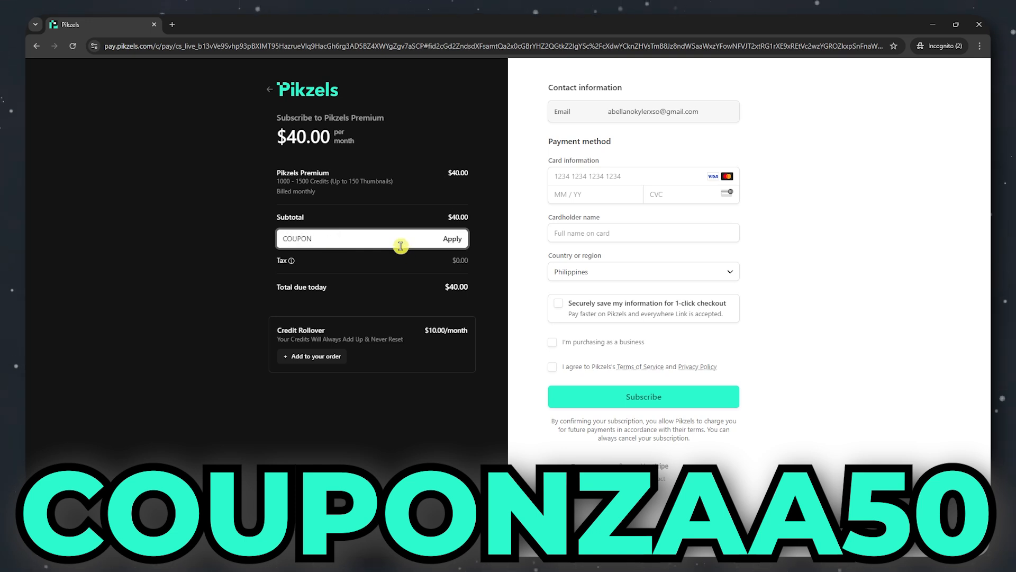
type("COUPONZAA50")
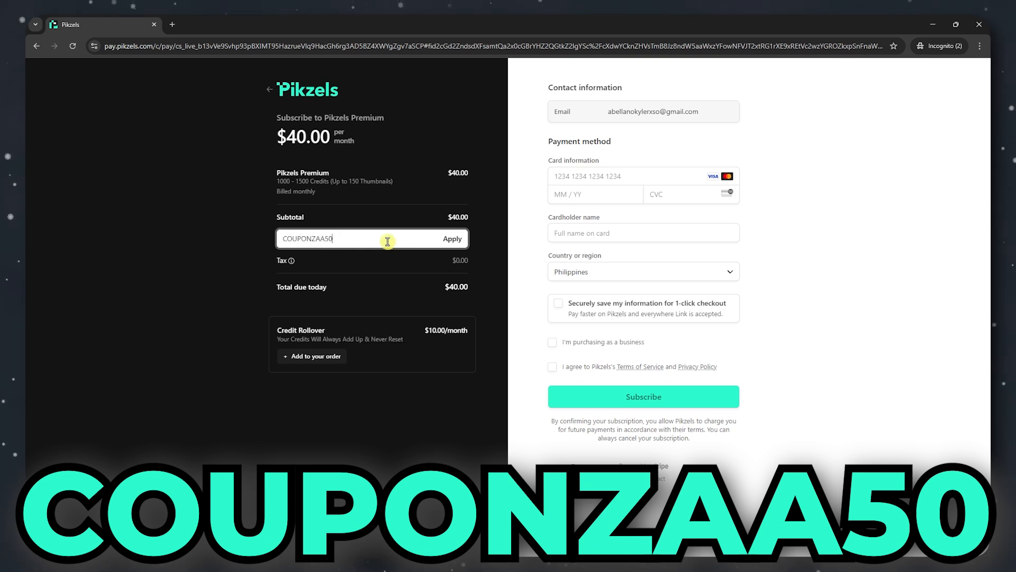
left_click(453, 238)
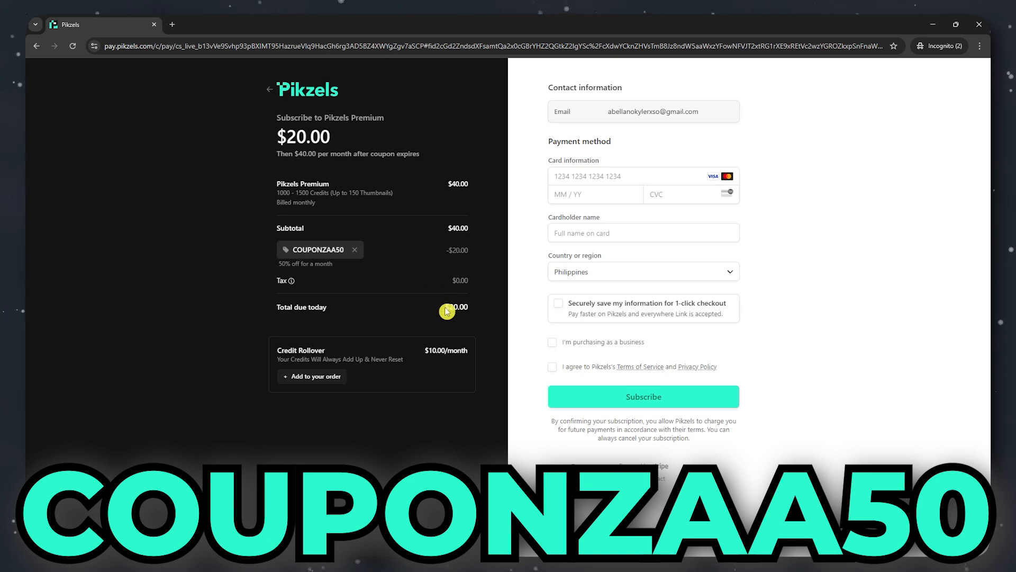
left_click_drag(446, 308, 475, 310)
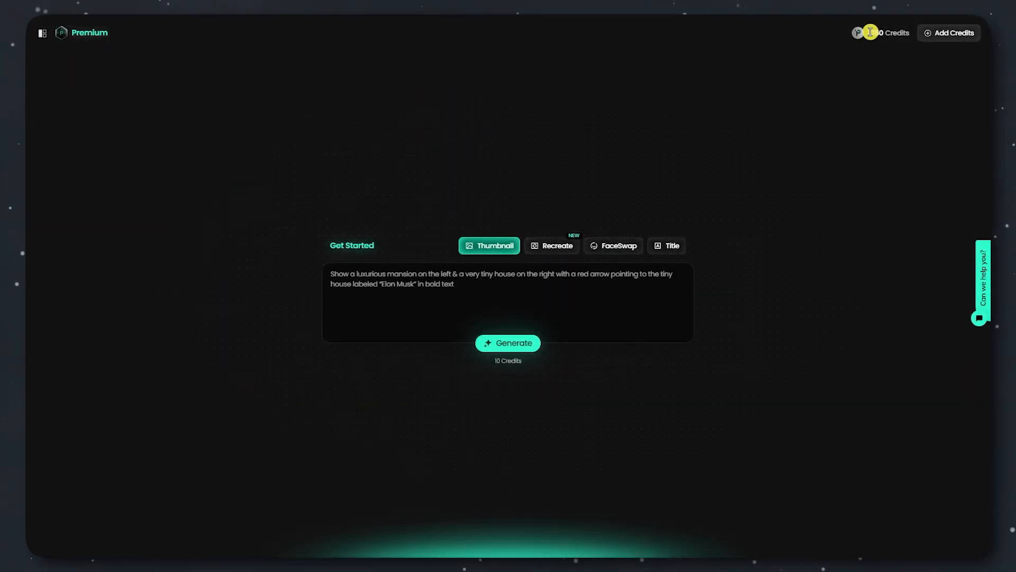
Check the account's credit balance and compare the prices of the 500, 1500, 2500, 3500 and 4500 extra credit packages
left_click_drag(870, 33, 885, 32)
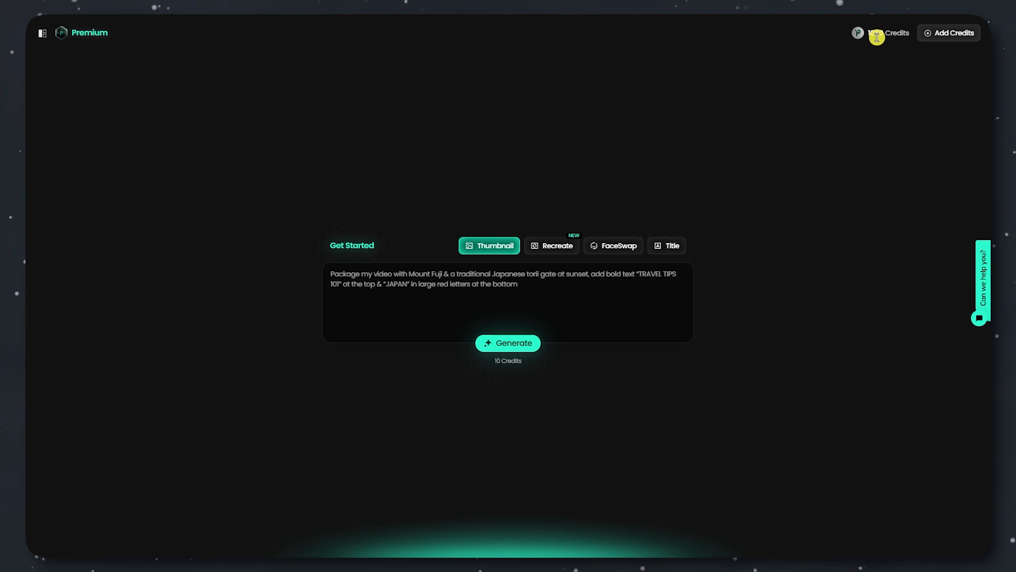
left_click(960, 35)
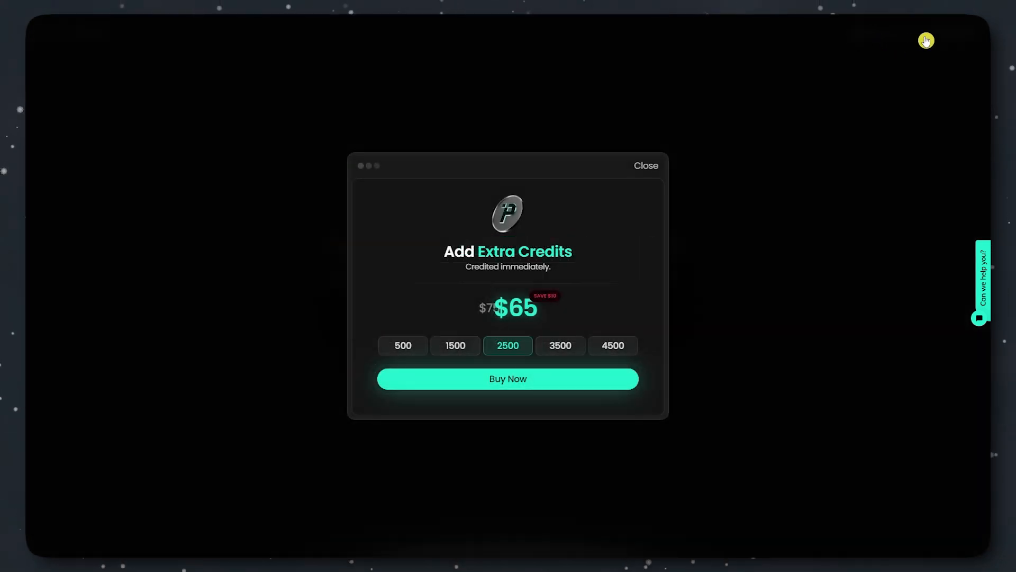
left_click(415, 352)
left_click(460, 352)
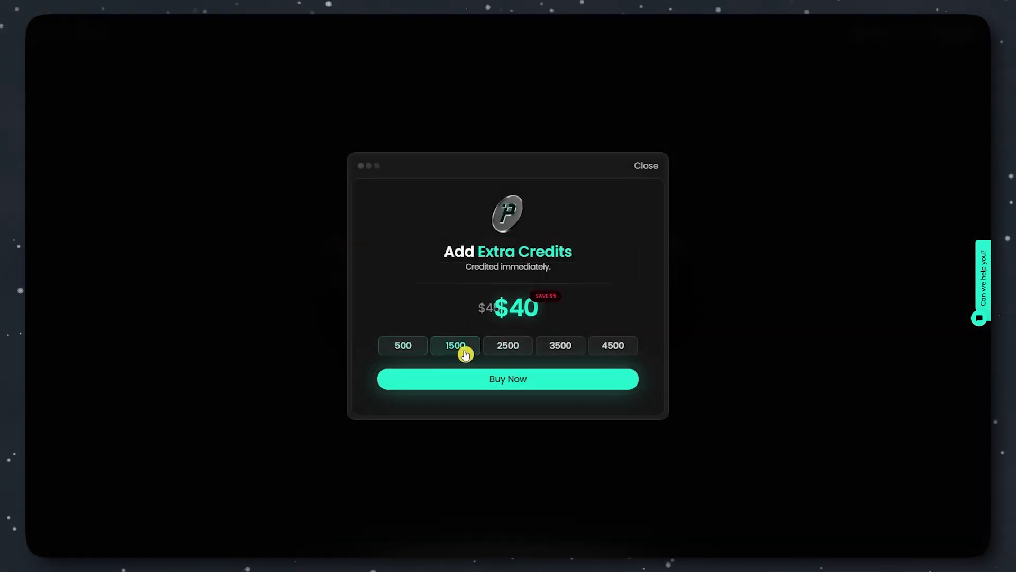
left_click(506, 351)
left_click(561, 350)
left_click(613, 347)
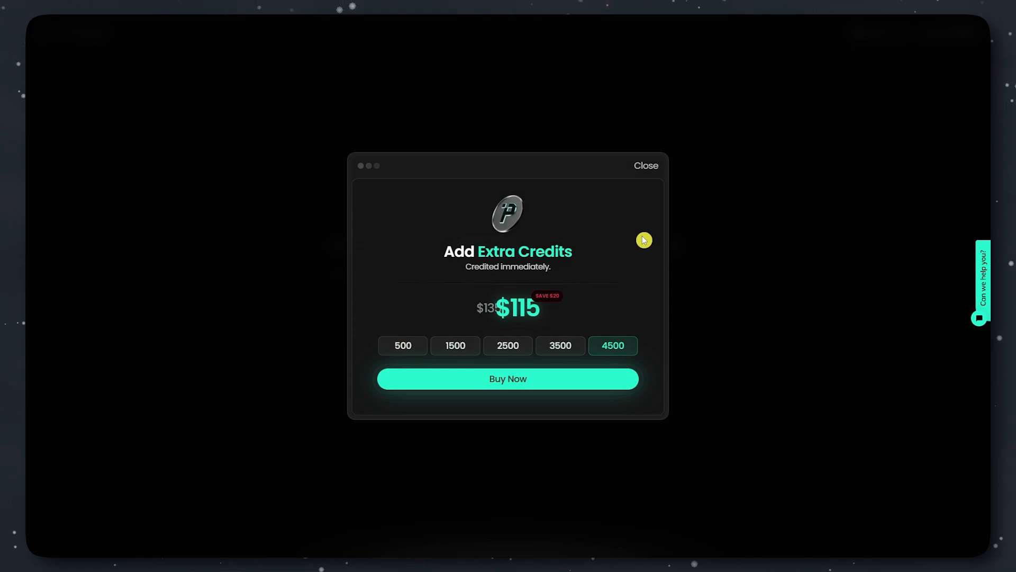
left_click(650, 166)
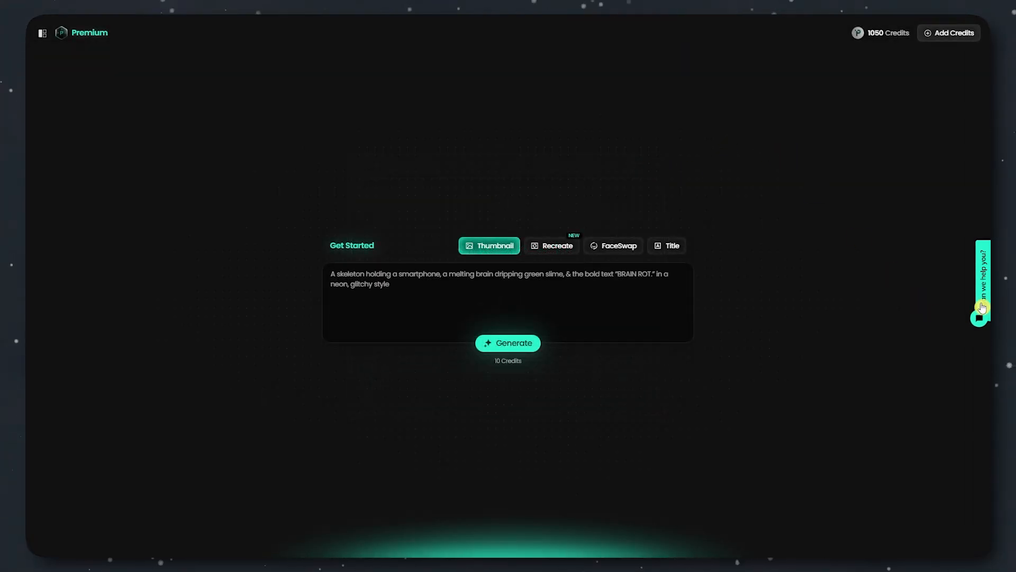
View the support chat's help options, return to its home view, and minimize the chat
left_click(979, 321)
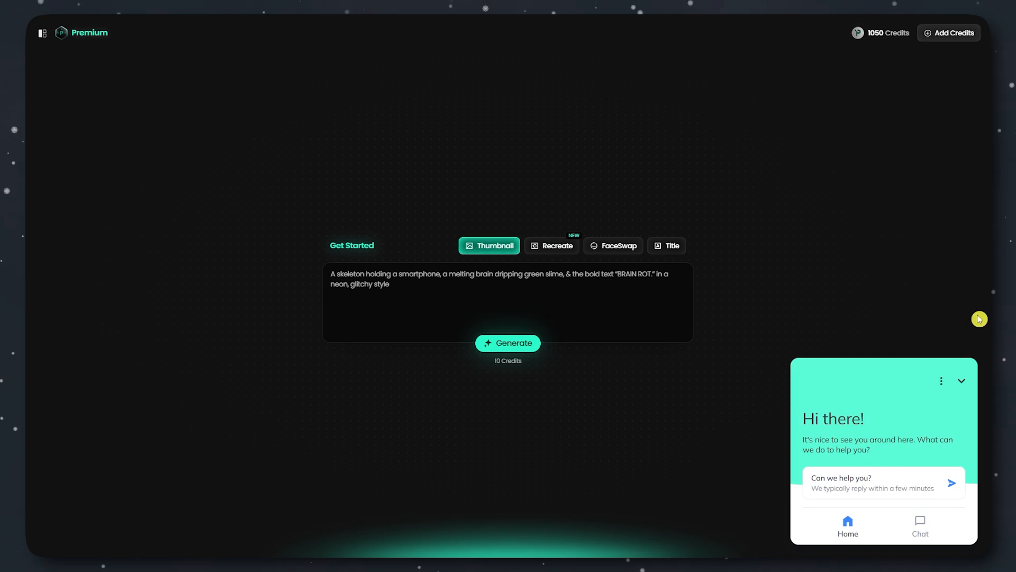
left_click(905, 478)
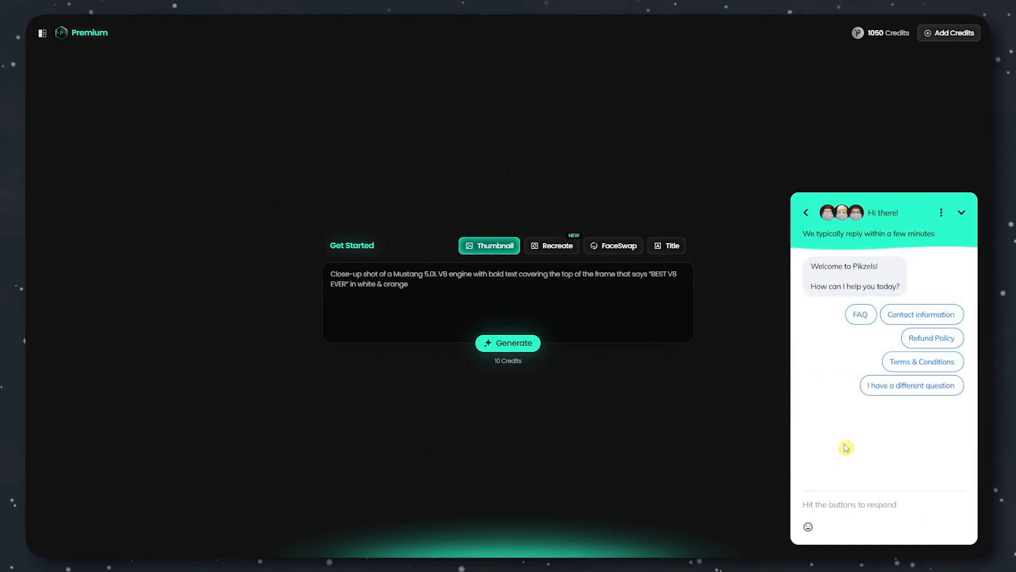
left_click(807, 214)
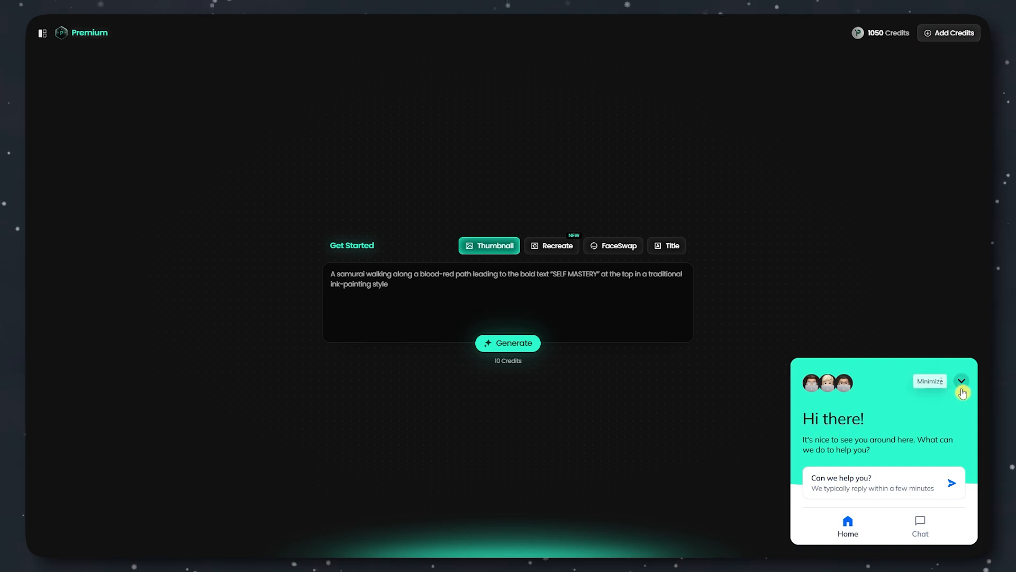
left_click(961, 382)
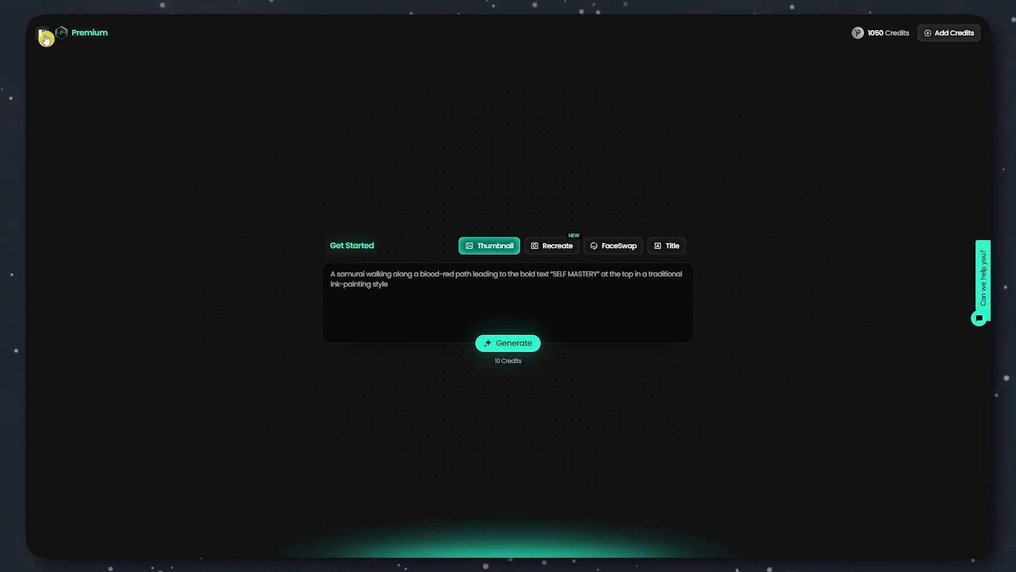
Expand the sidebar, read the Persona Guidelines for a new persona's images, and dismiss them
left_click(45, 38)
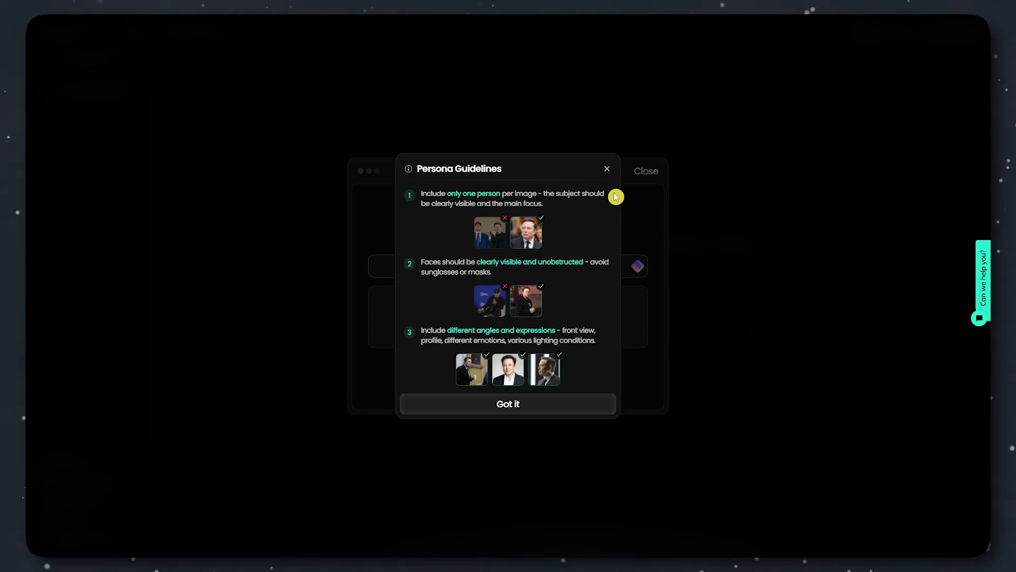
triple_click(422, 194)
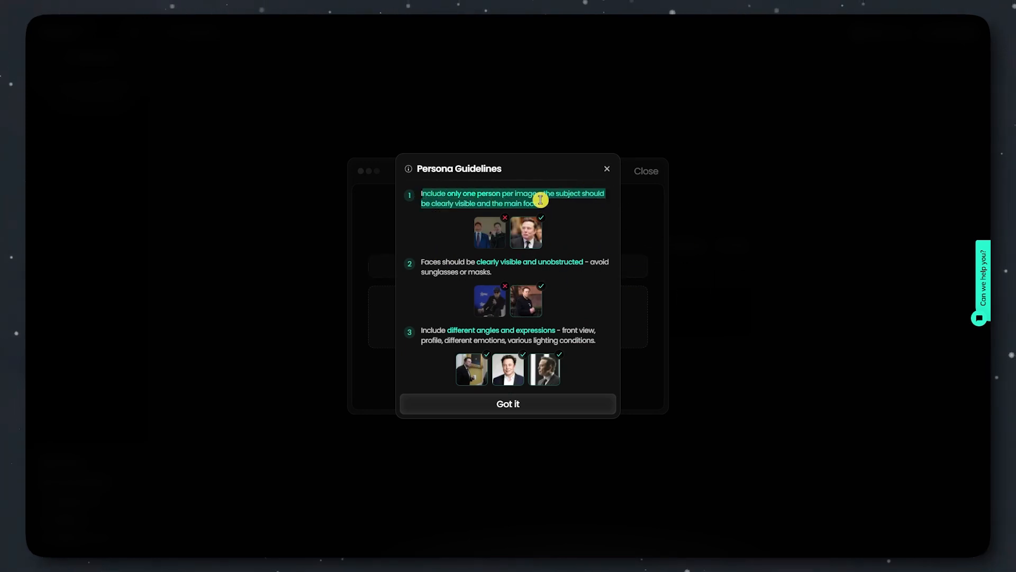
triple_click(433, 263)
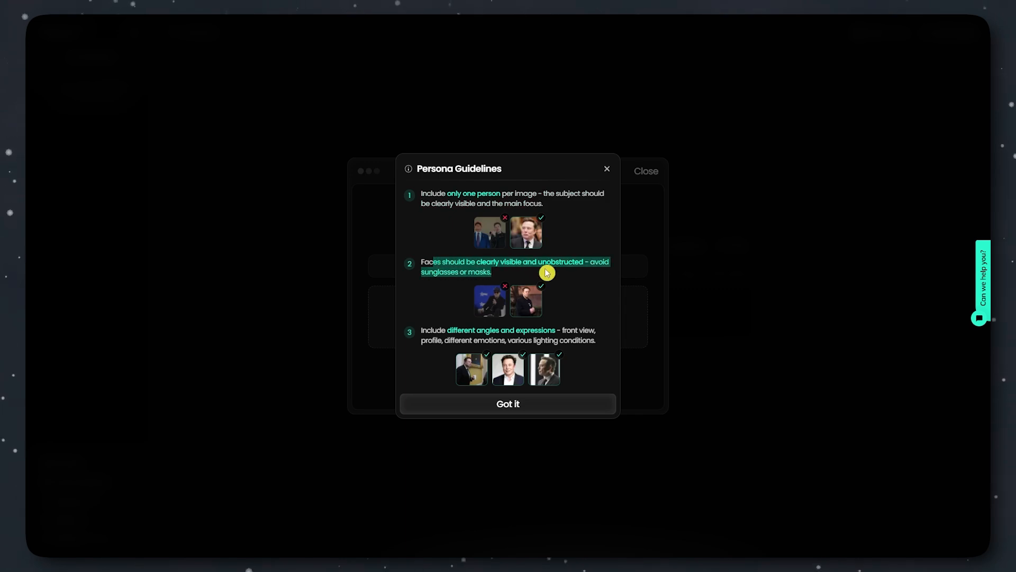
left_click(573, 376)
left_click(548, 409)
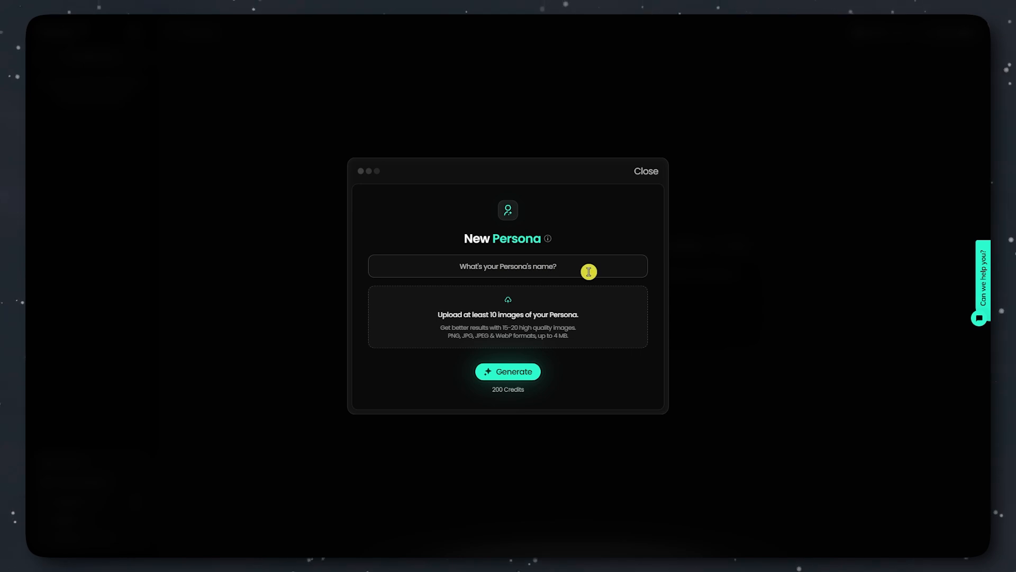
Examine the New Persona form's name field, image upload requirements and credit cost, and close the form
left_click(494, 266)
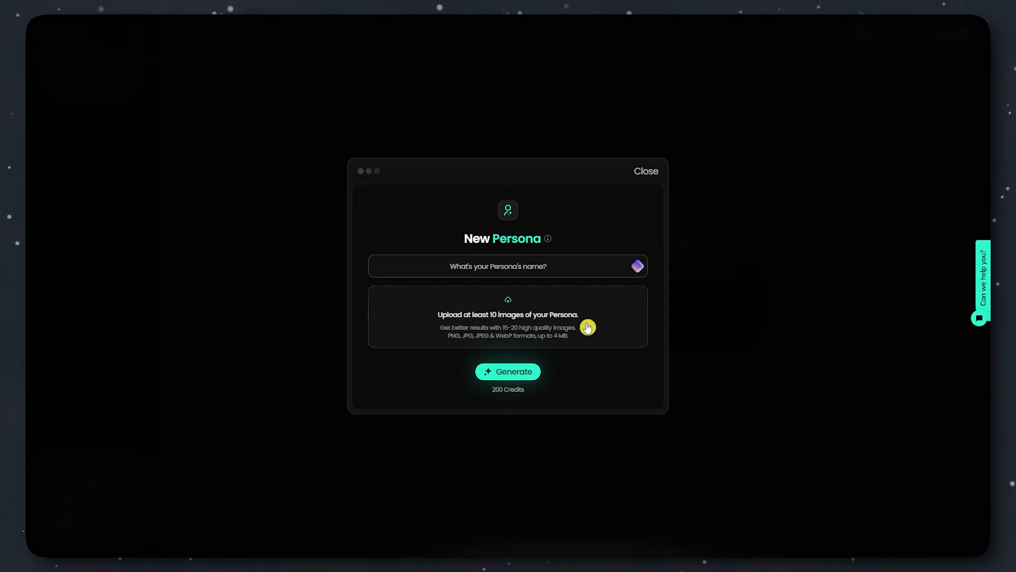
left_click_drag(484, 394, 546, 395)
left_click(490, 390)
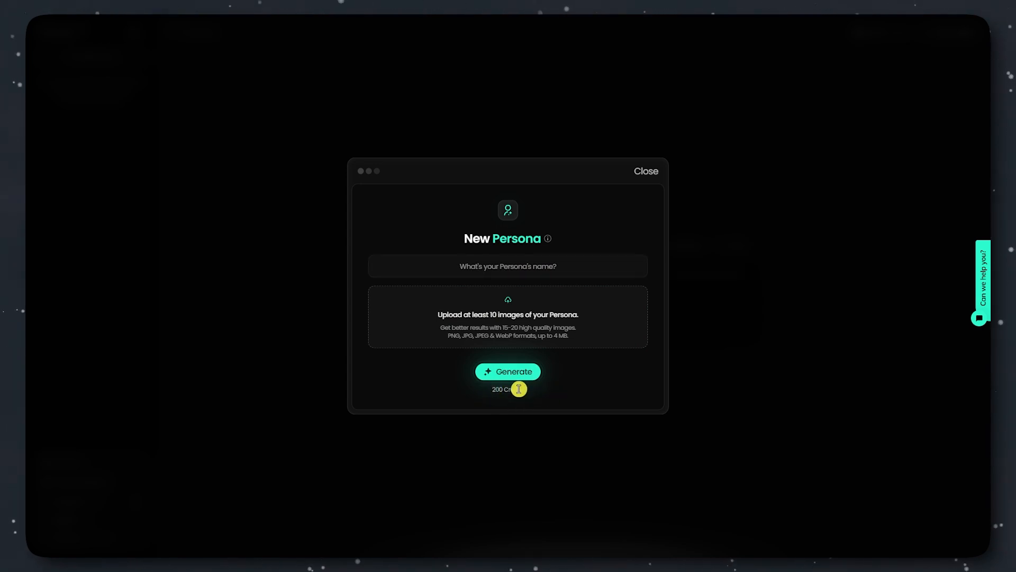
left_click(652, 172)
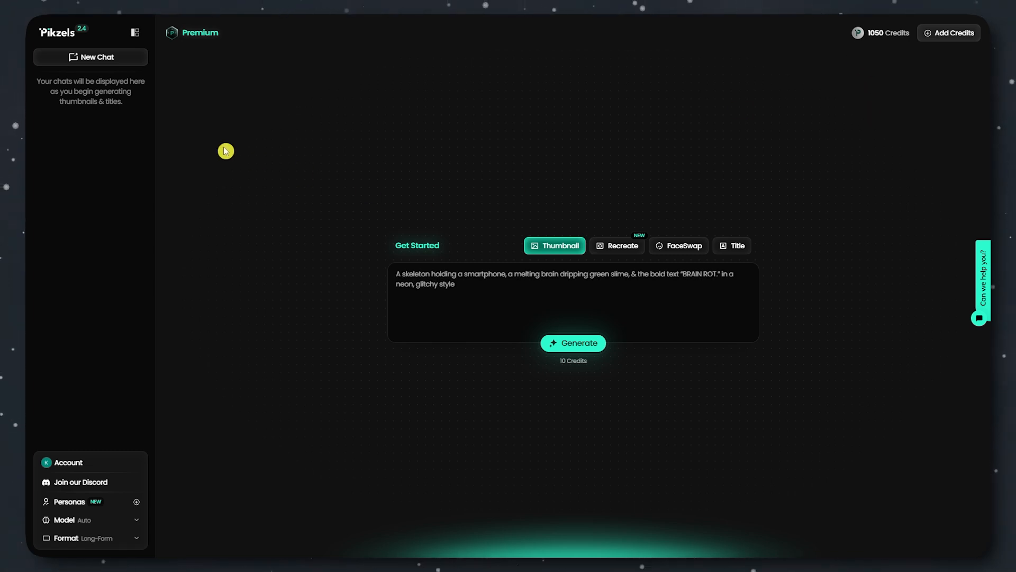
Try the PKZ-3 model and the Short-Form format, and return the format to Long-Form
left_click(86, 523)
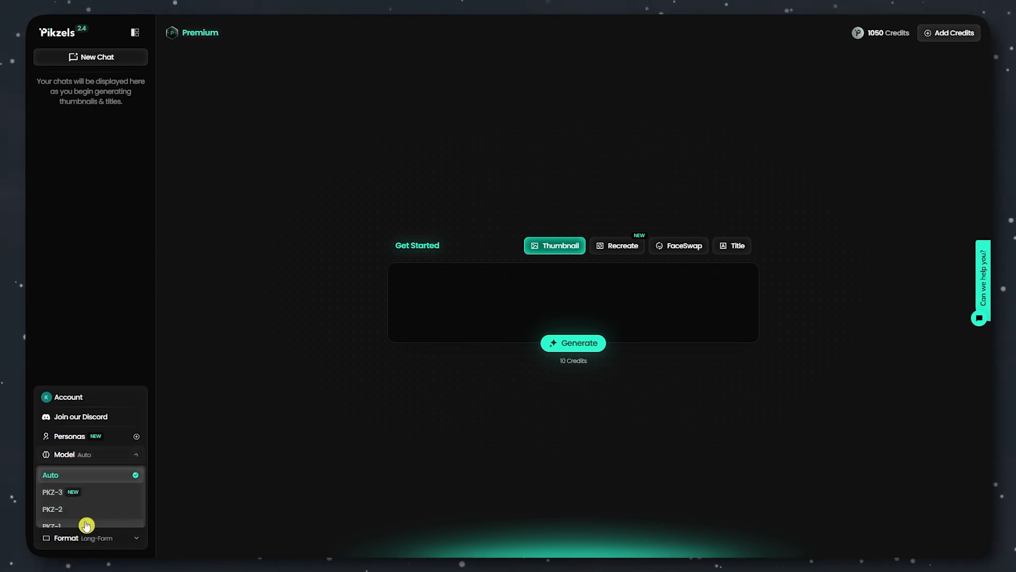
left_click(79, 488)
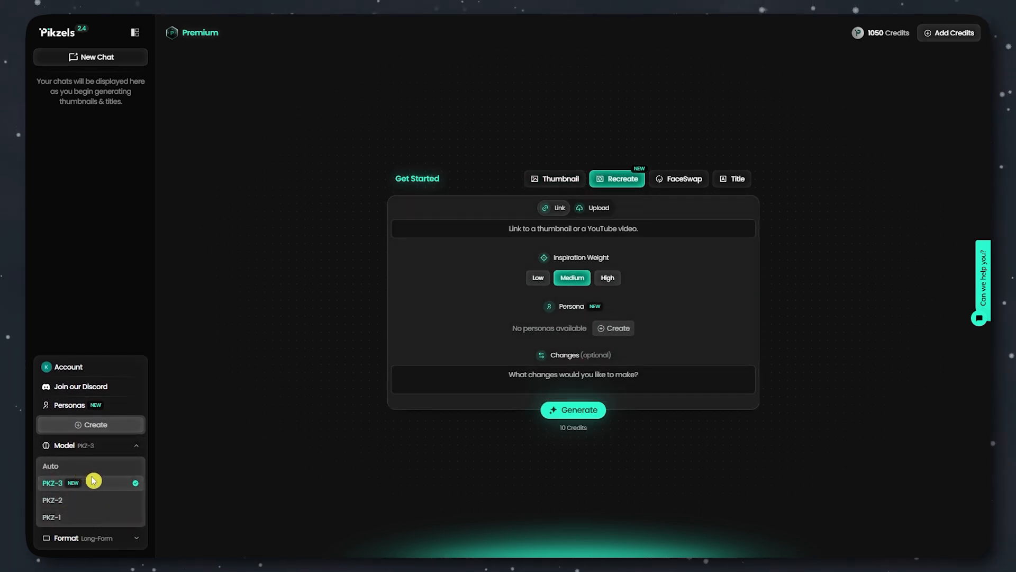
left_click(84, 538)
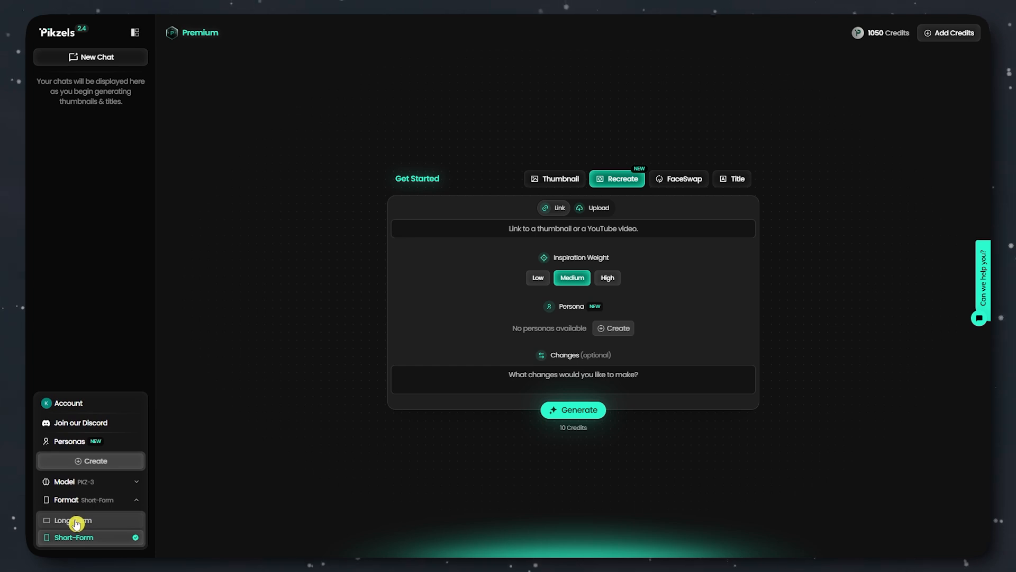
left_click(78, 523)
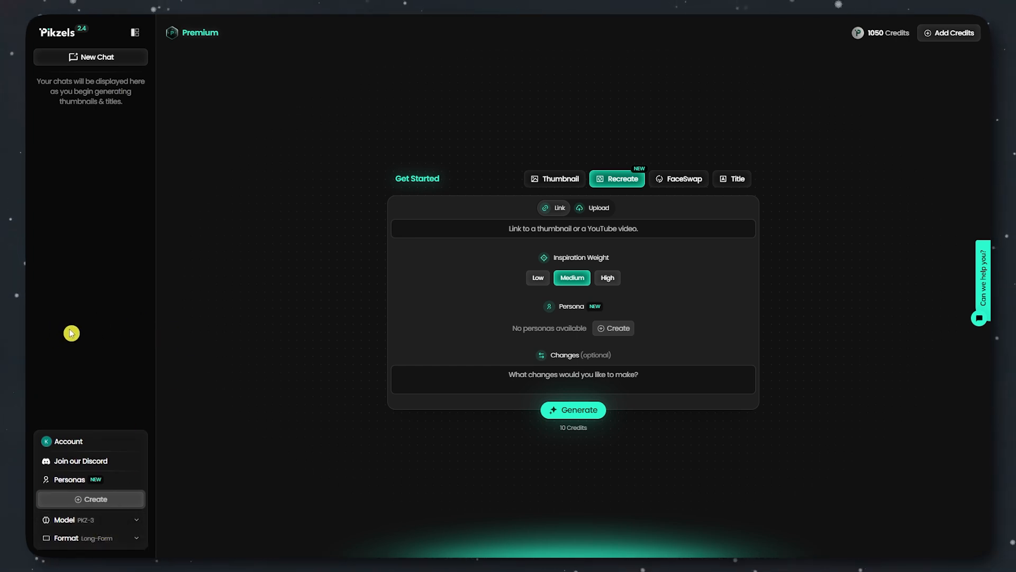
Review the Thumbnail mode's example prompts and the Recreate mode's link field, and set Recreate's Inspiration Weight to High
left_click(564, 180)
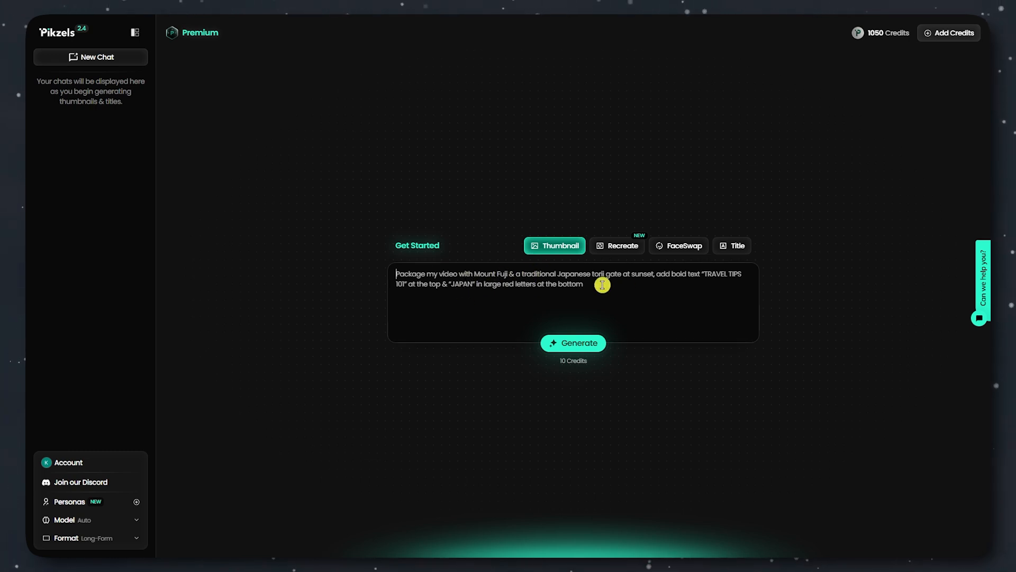
type("Show a luxurious mansion on the left & a very tiny house on the right with a red arrow pointing to the tiny house labeled \"Elon Musk\" in bold text")
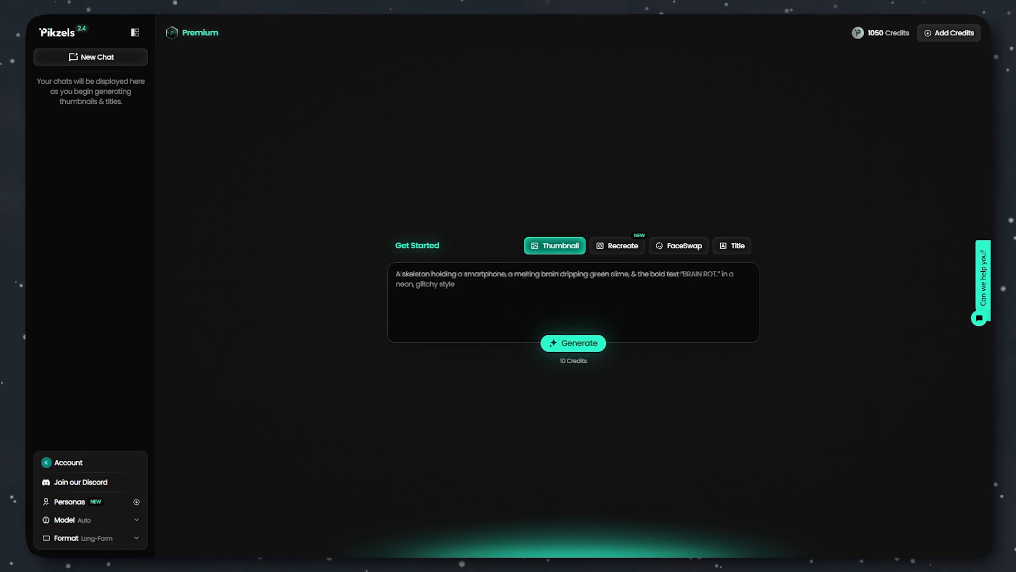
left_click(616, 249)
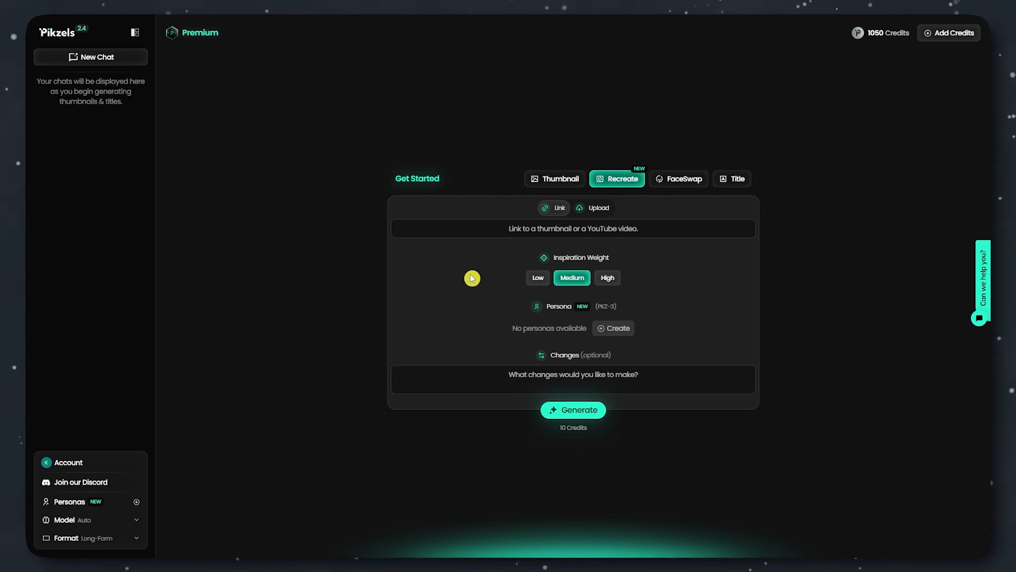
left_click(523, 230)
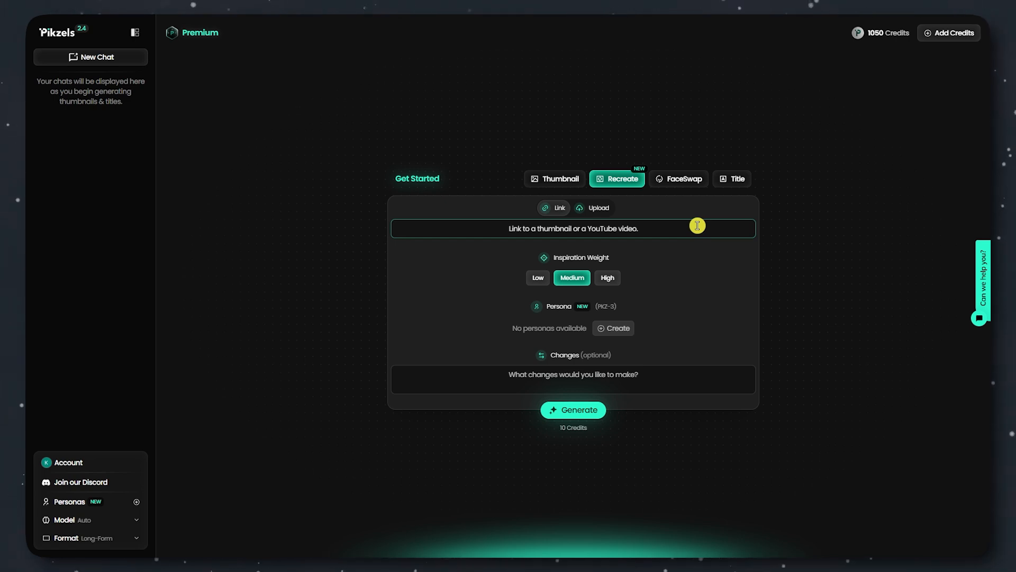
left_click_drag(558, 258, 601, 260)
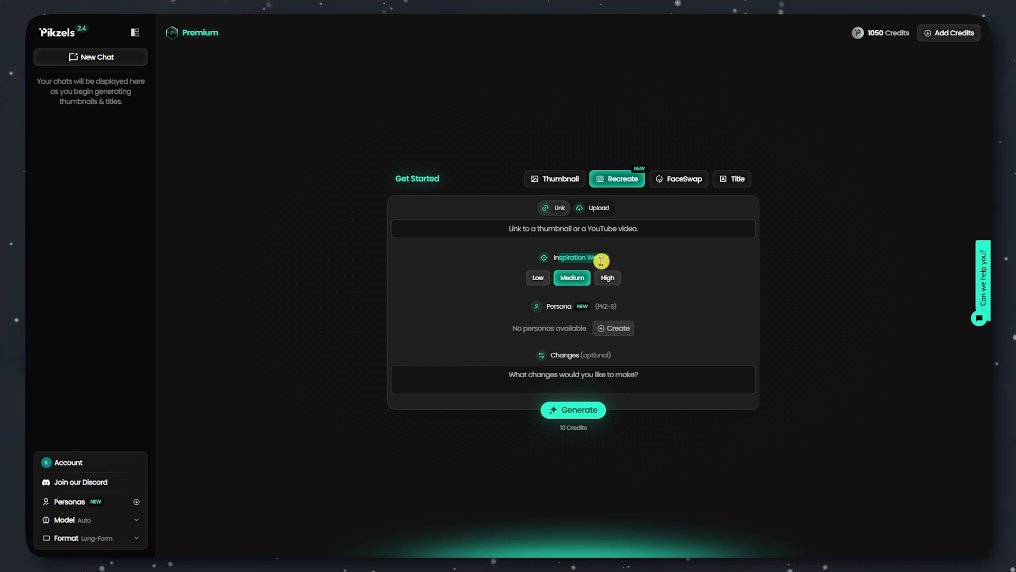
left_click(608, 278)
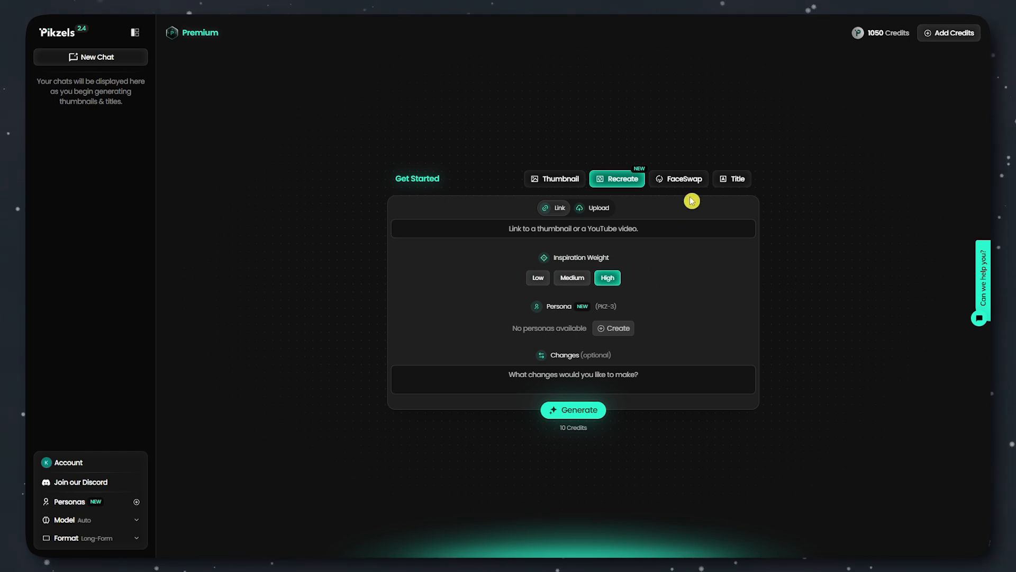
Examine the FaceSwap upload fields and the Title prompt, and compare the credit costs of Title, FaceSwap and Recreate
left_click(683, 178)
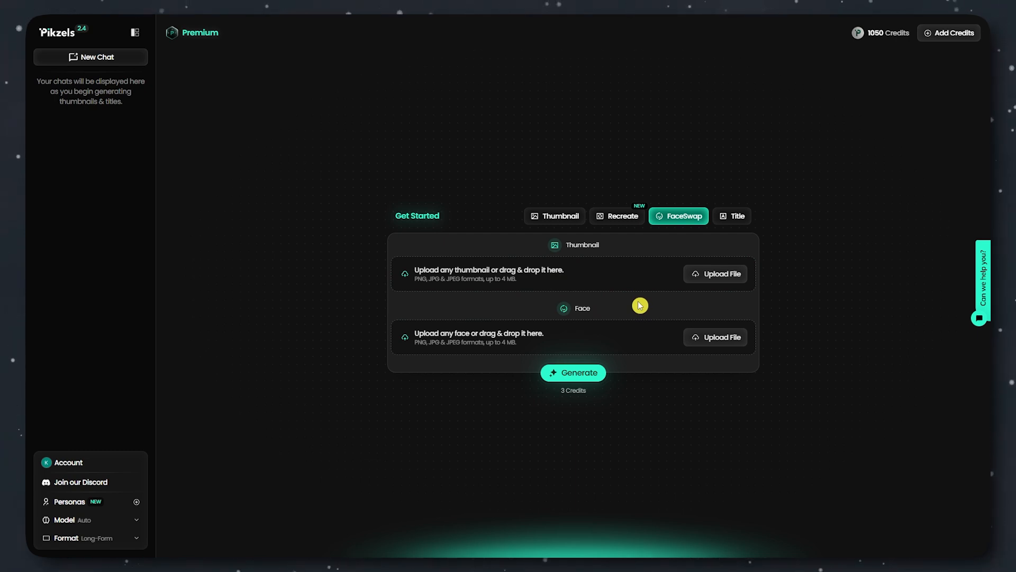
left_click(730, 219)
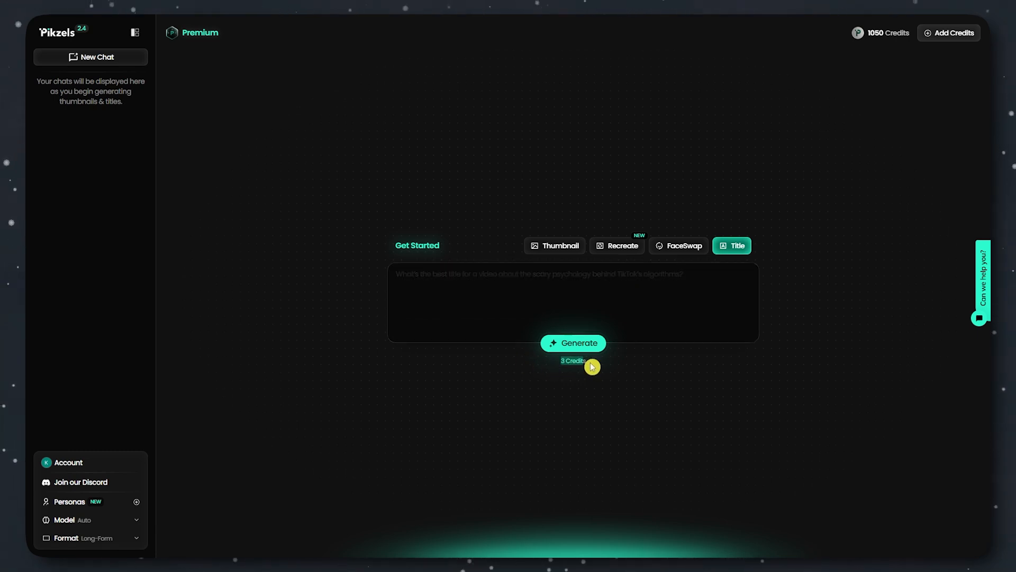
left_click(680, 245)
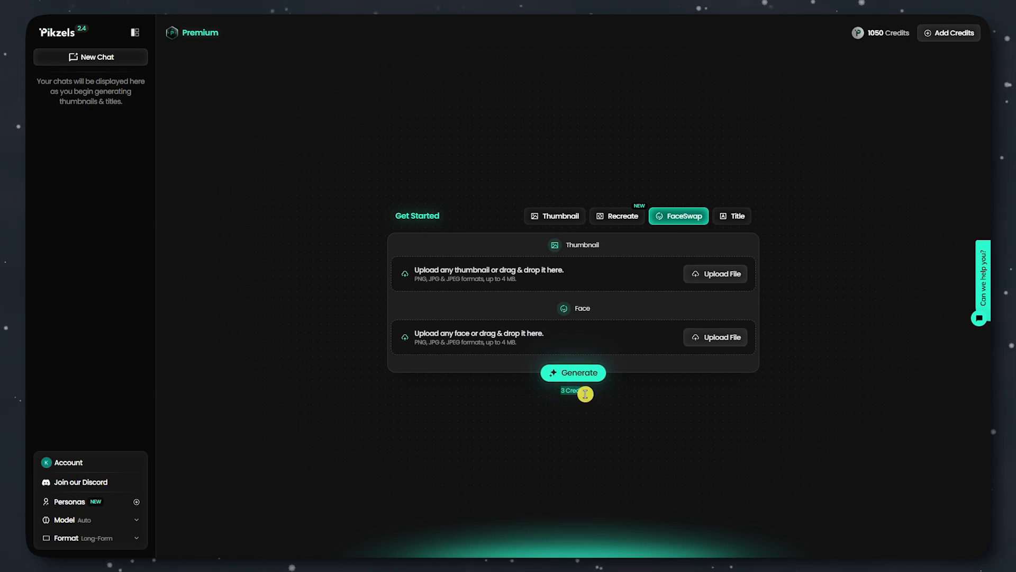
left_click(617, 215)
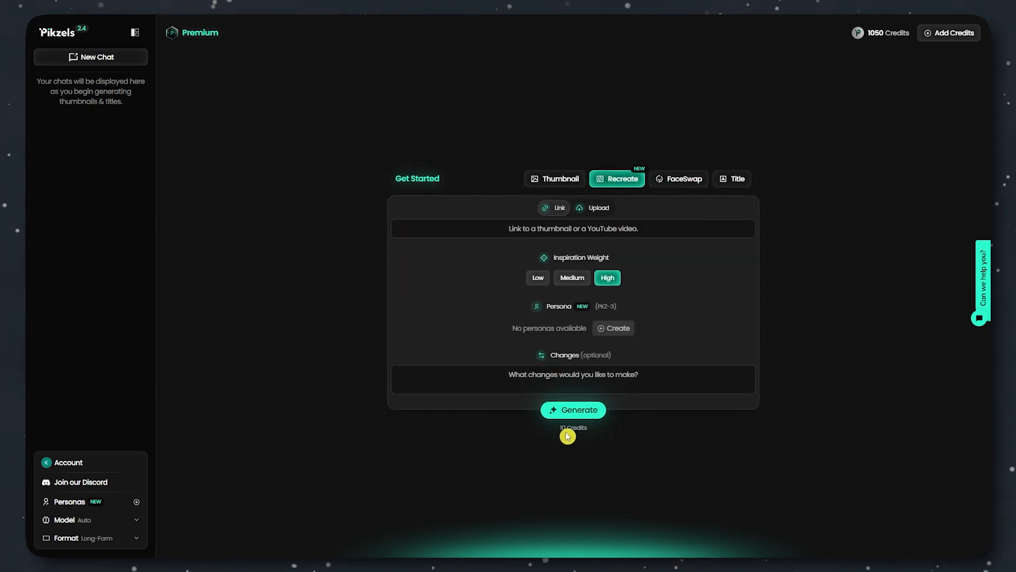
left_click_drag(555, 428, 587, 427)
Generate a thumbnail from the prompt "Man shocked while looking at a phone screen, dramatic lighting, red and yellow background, YouTube-style"
left_click(563, 175)
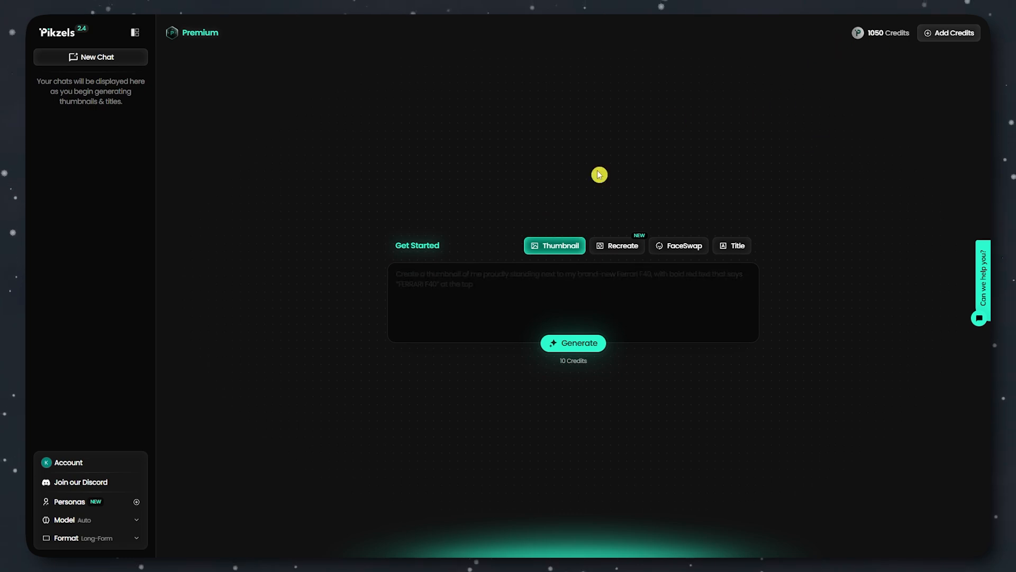
left_click(441, 277)
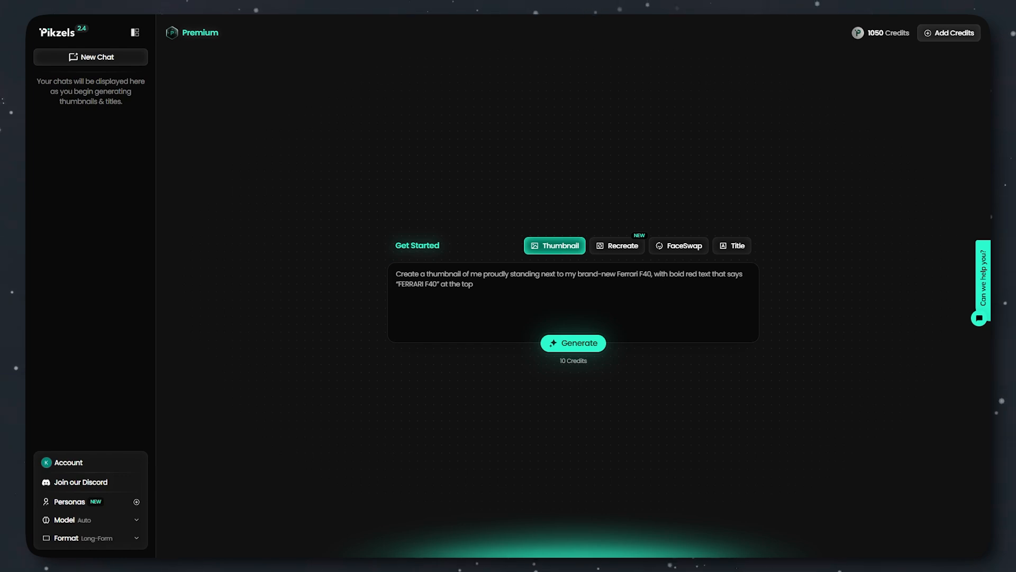
type("Man shocked while looking at a phone screen, dramatic lighting, red and yellow background, YouTube-style")
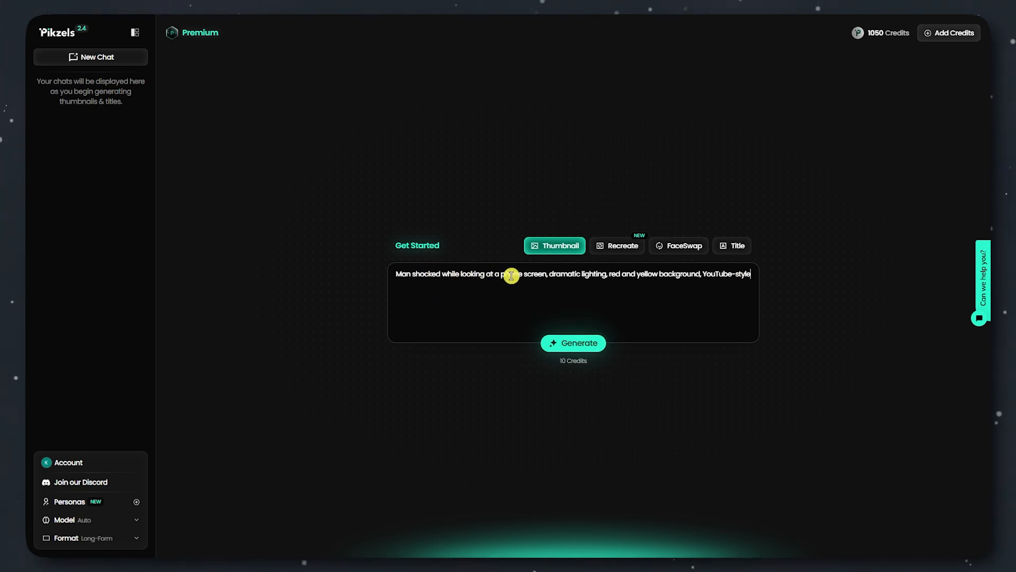
left_click_drag(401, 272, 742, 273)
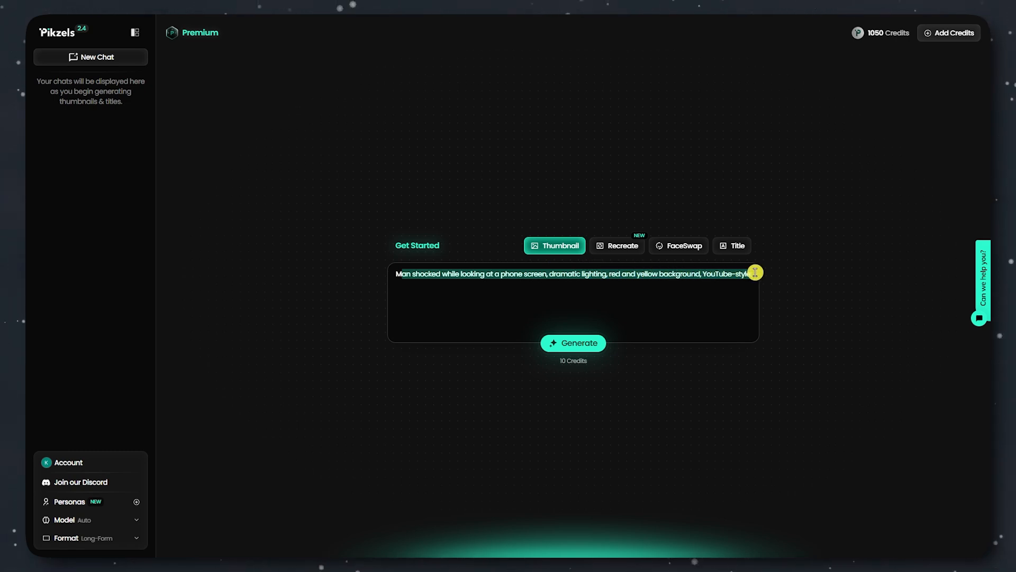
left_click(727, 288)
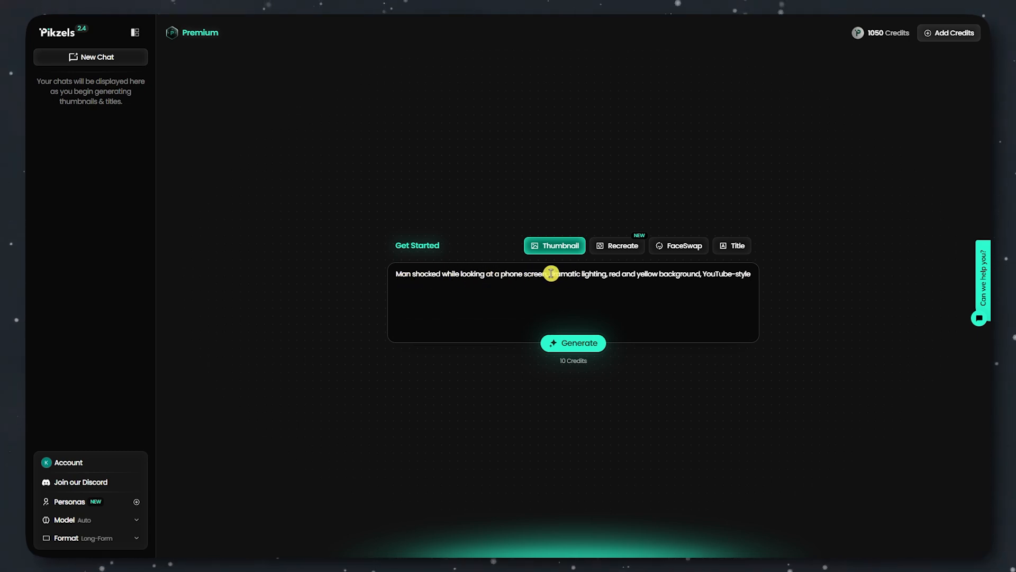
left_click_drag(550, 276, 765, 277)
left_click(618, 277)
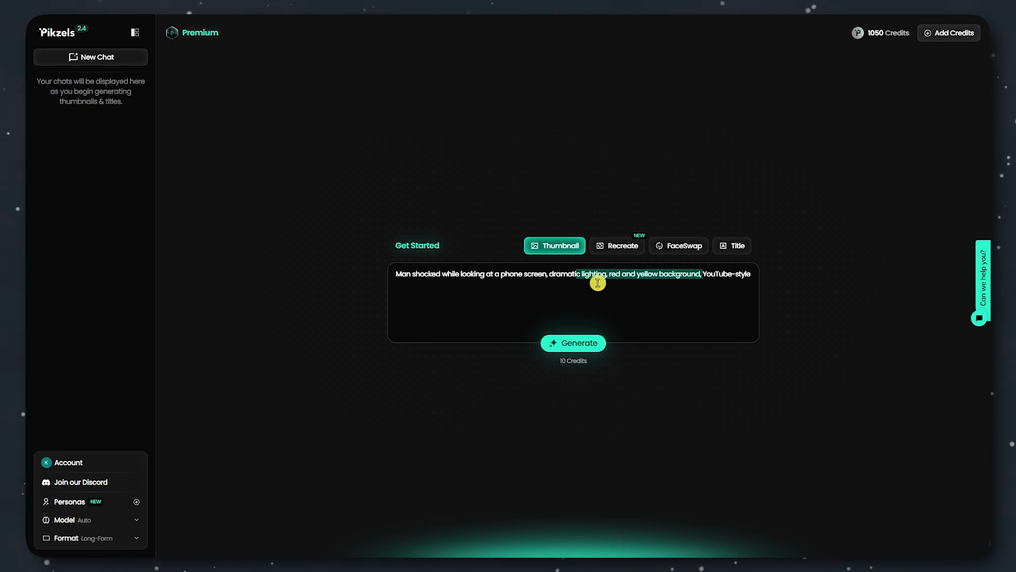
left_click(411, 274)
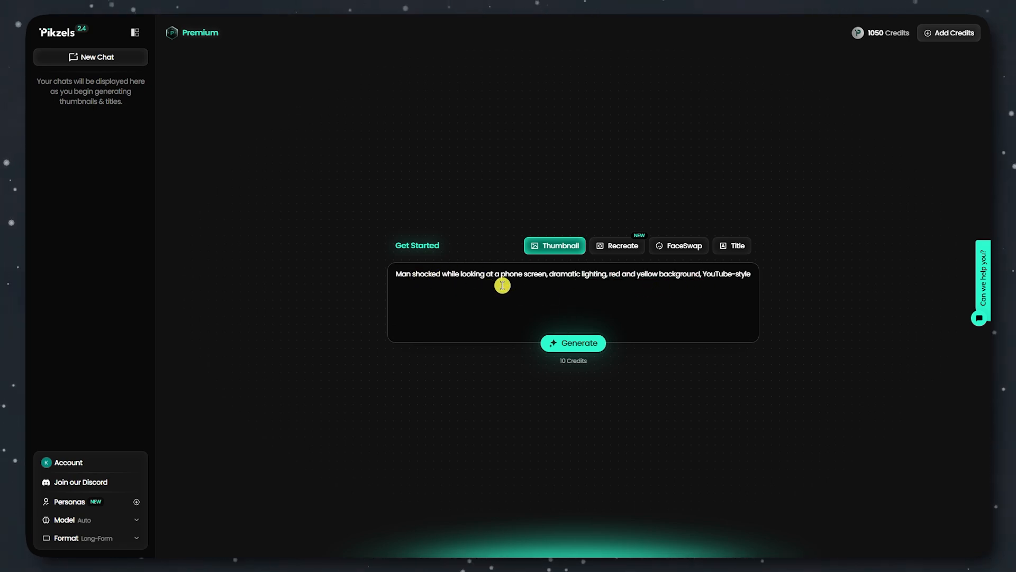
left_click(595, 343)
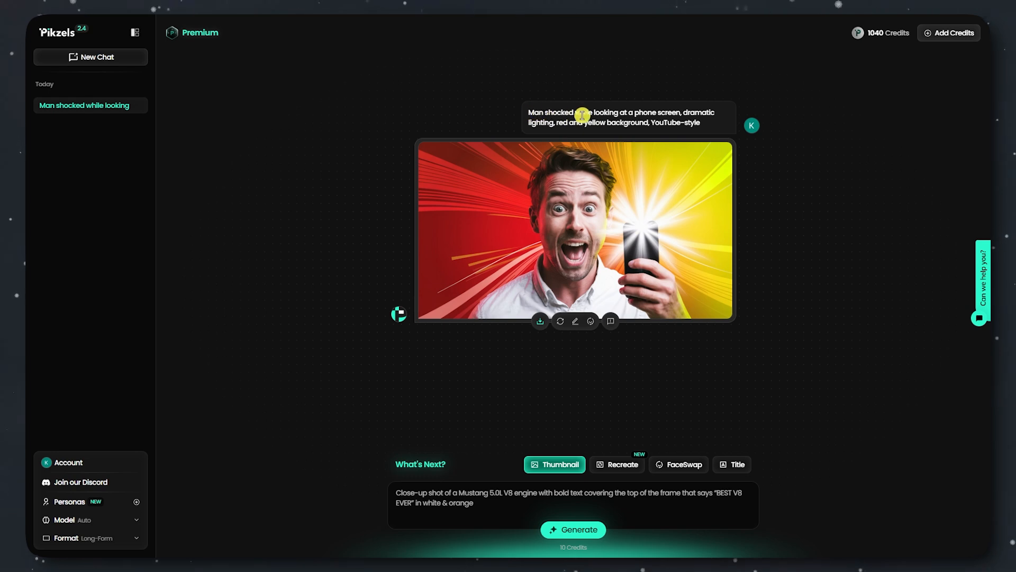
Compare the generated thumbnail with its prompt, view the thumbnail edit form and its credit cost, and close the form
left_click_drag(601, 114, 683, 113)
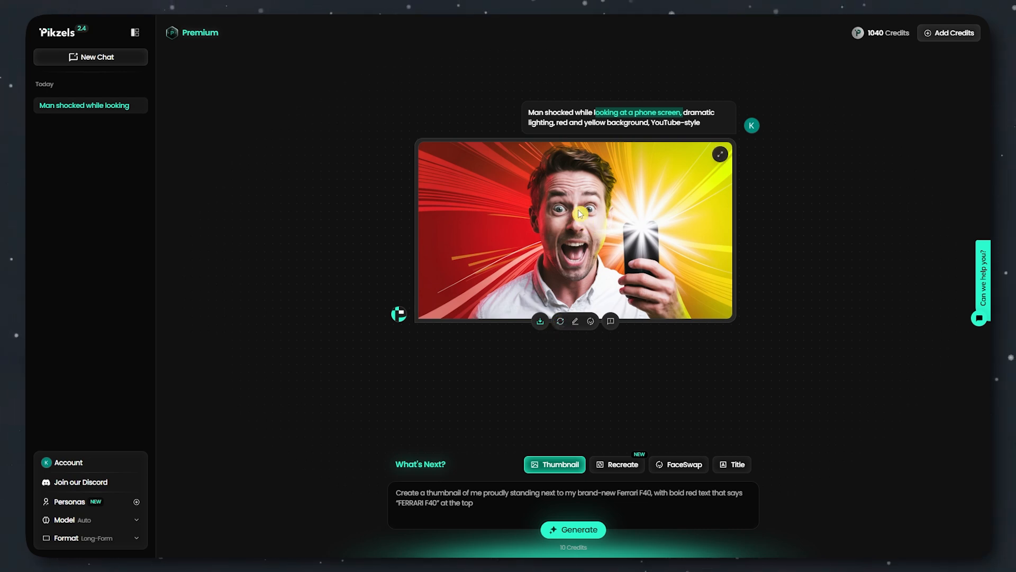
left_click_drag(528, 112, 706, 126)
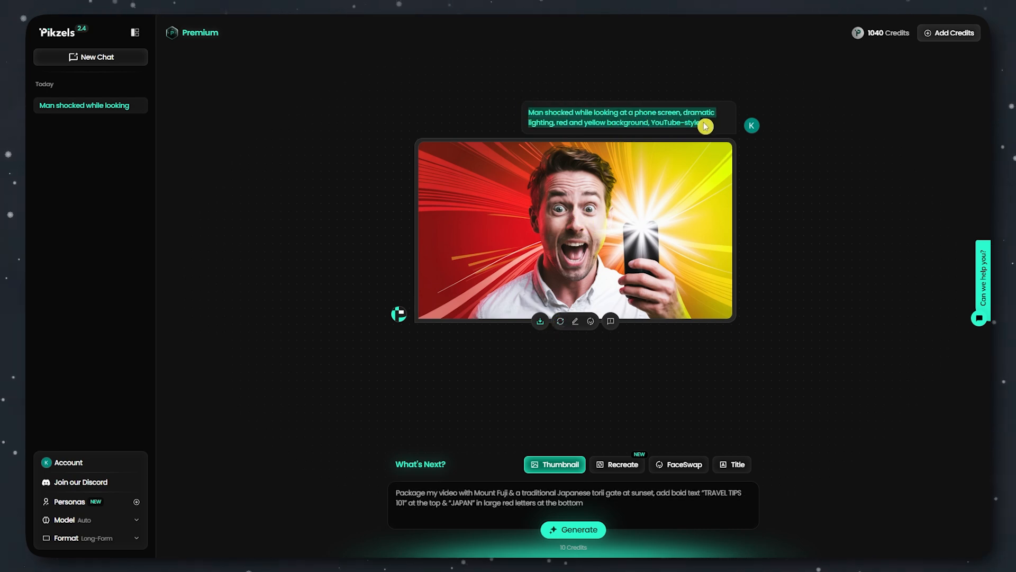
left_click(576, 324)
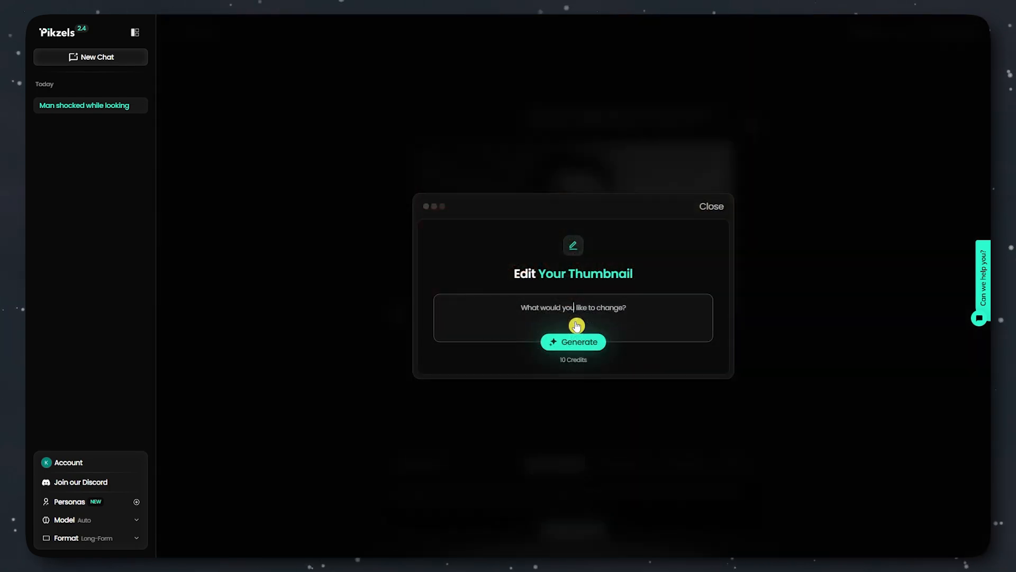
left_click(709, 207)
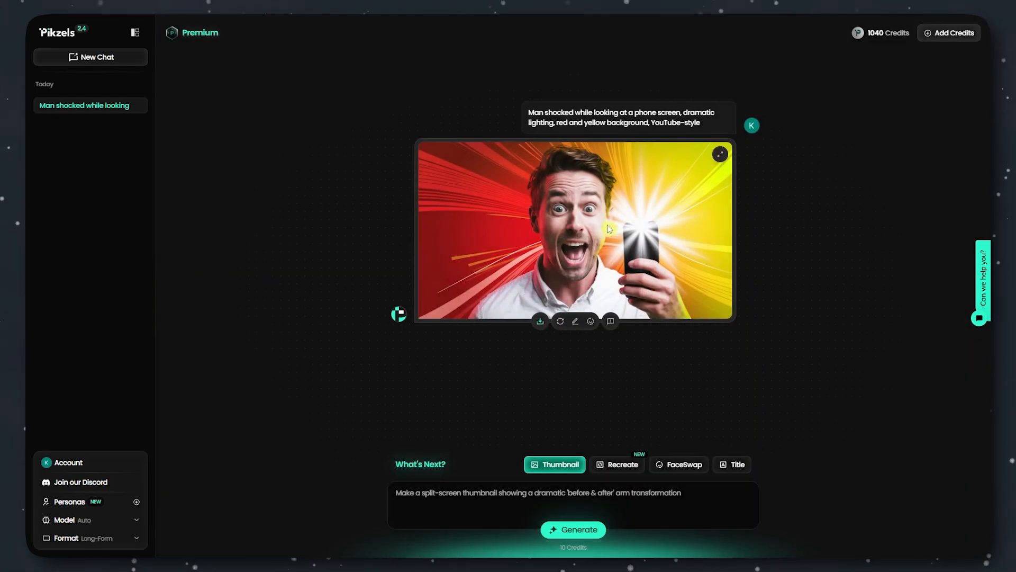
left_click(575, 321)
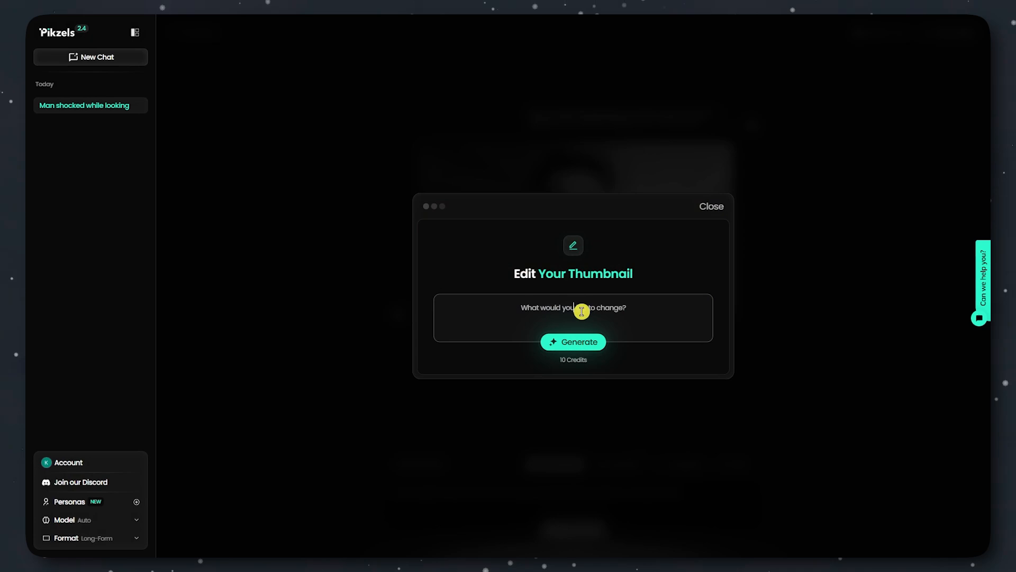
left_click(711, 206)
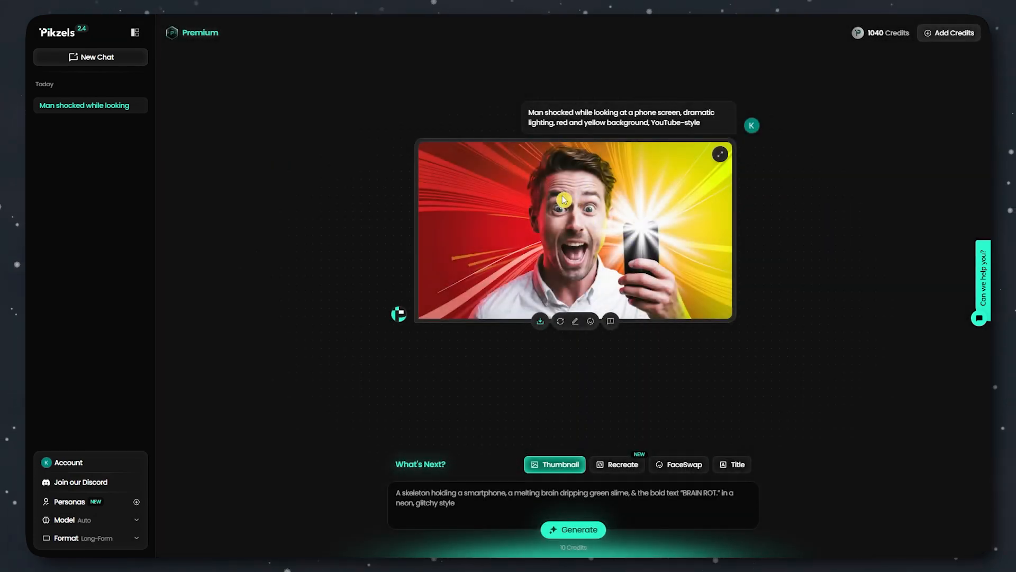
Edit the generated thumbnail with the instruction "Make the subject look at the phone that he is holding while having a shocked expression."
left_click(575, 321)
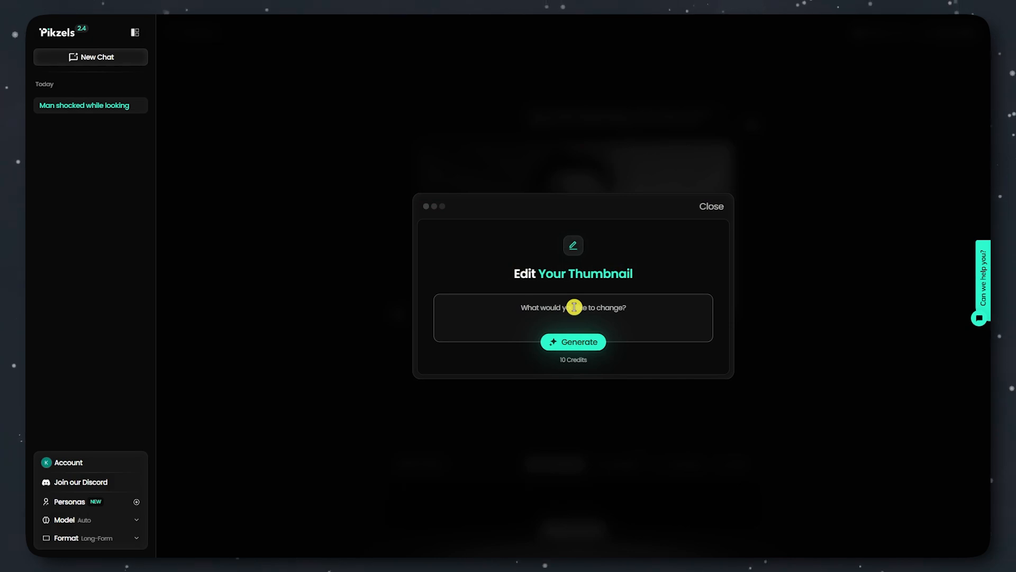
left_click(574, 307)
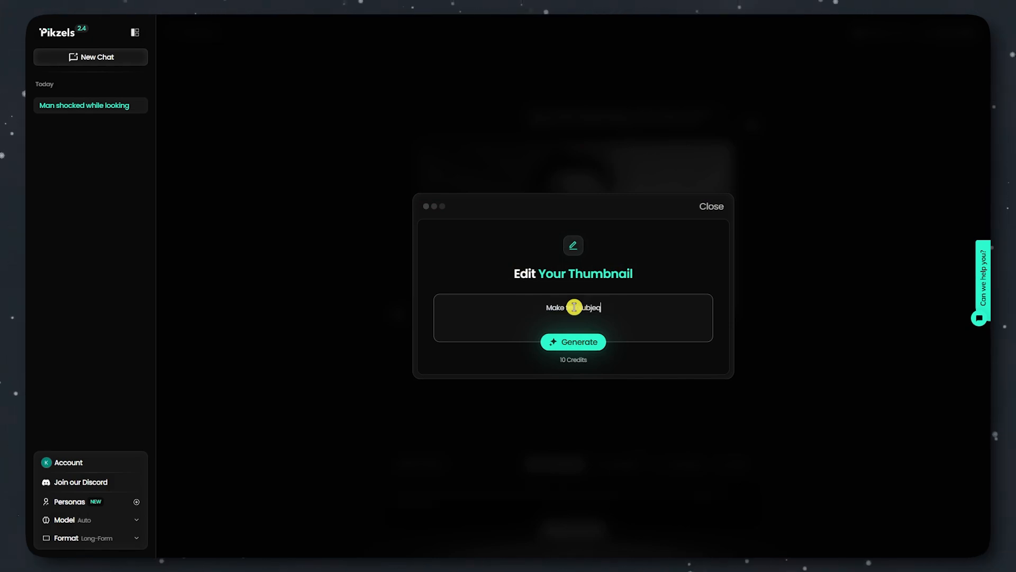
type("Make the subject look at the pohn")
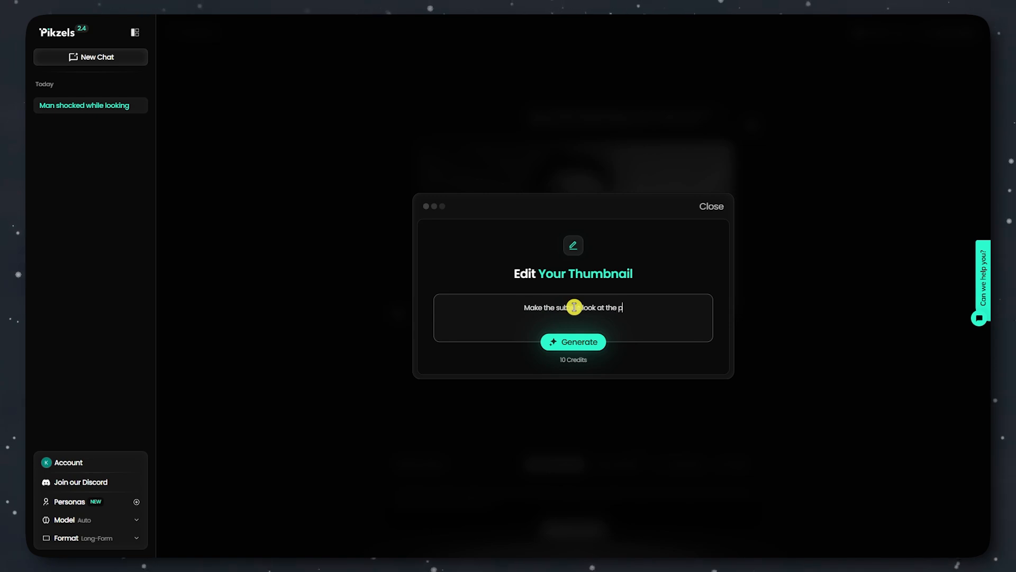
key("BackSpace")
key("BackSpace")
key("BackSpace")
type("hone t")
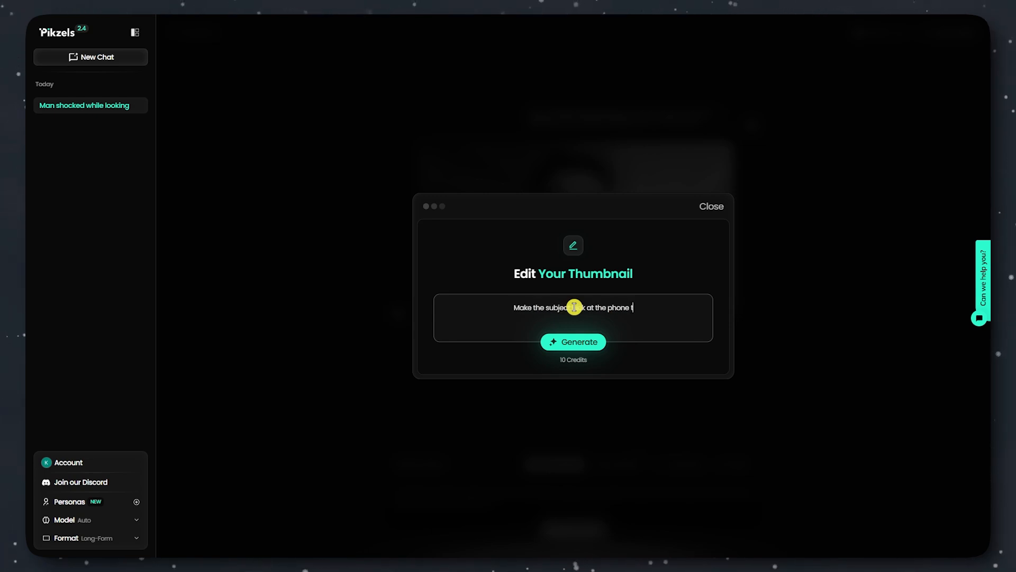
type("hat he is holdin")
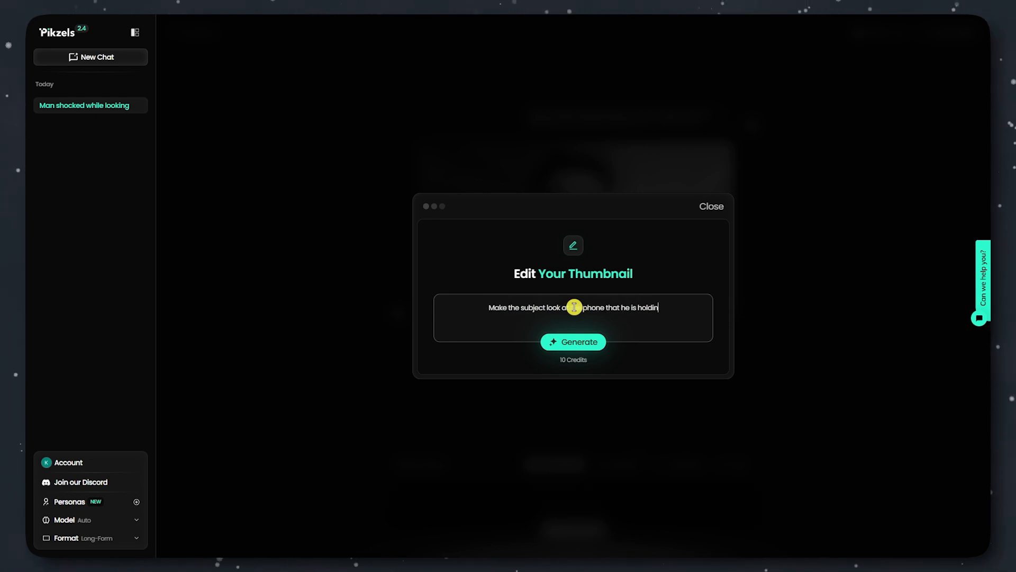
type("g while havi")
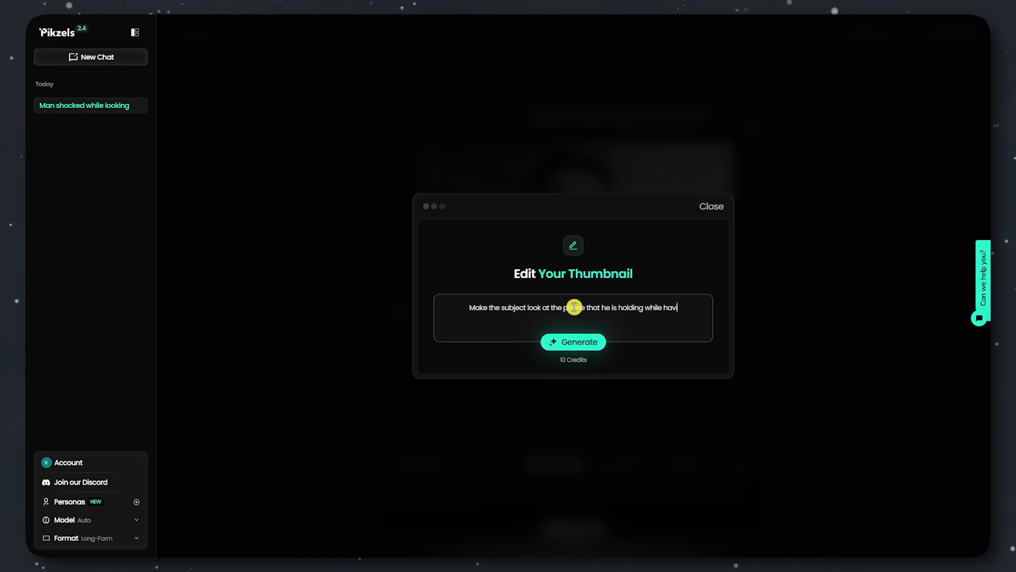
type("ng a shocked expression.")
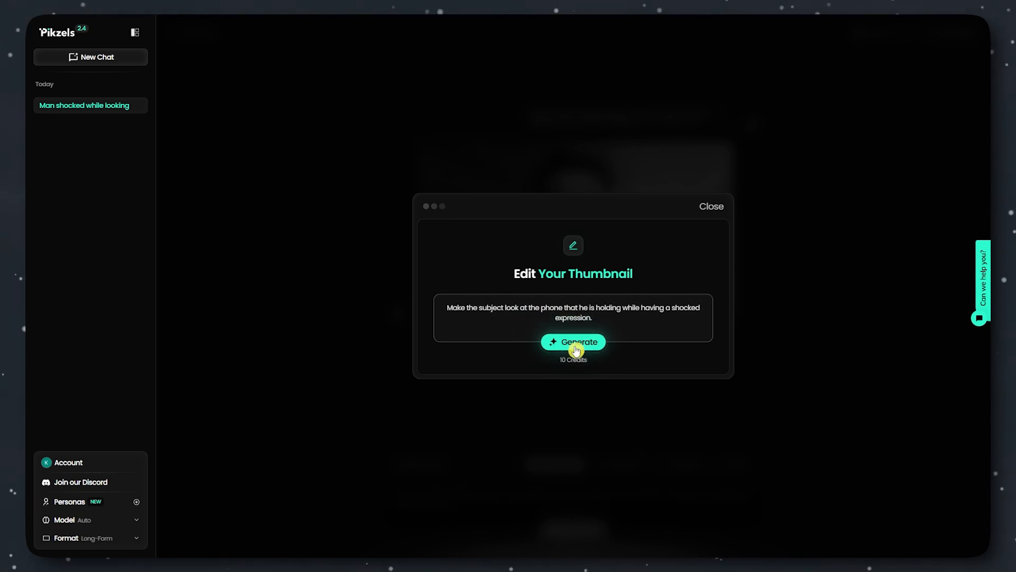
left_click(575, 342)
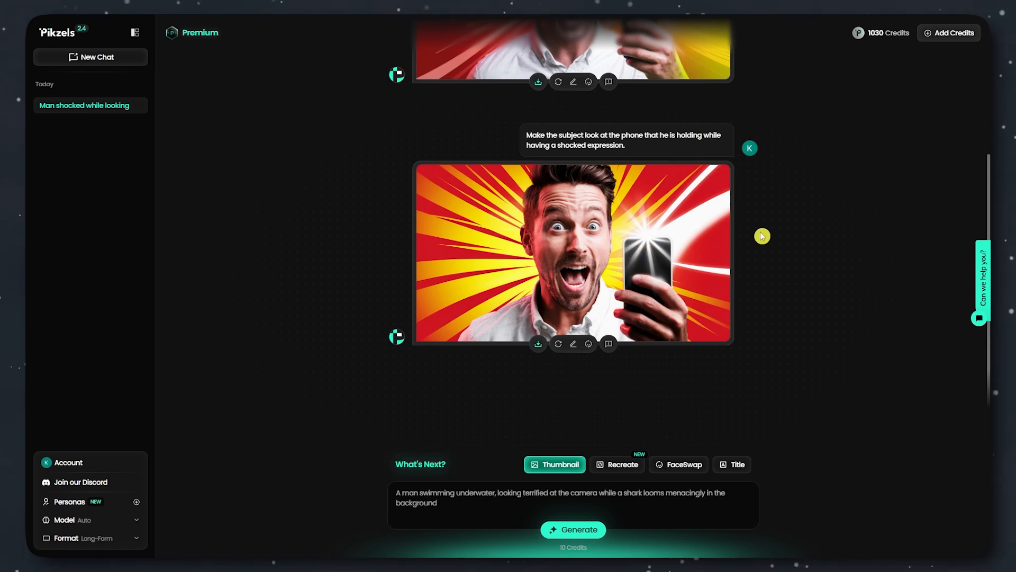
Compare the edited thumbnail with the original one and its prompt, checking the man's gaze, expression and the background
scroll(763, 234, "up", 3)
scroll(667, 119, "down", 3)
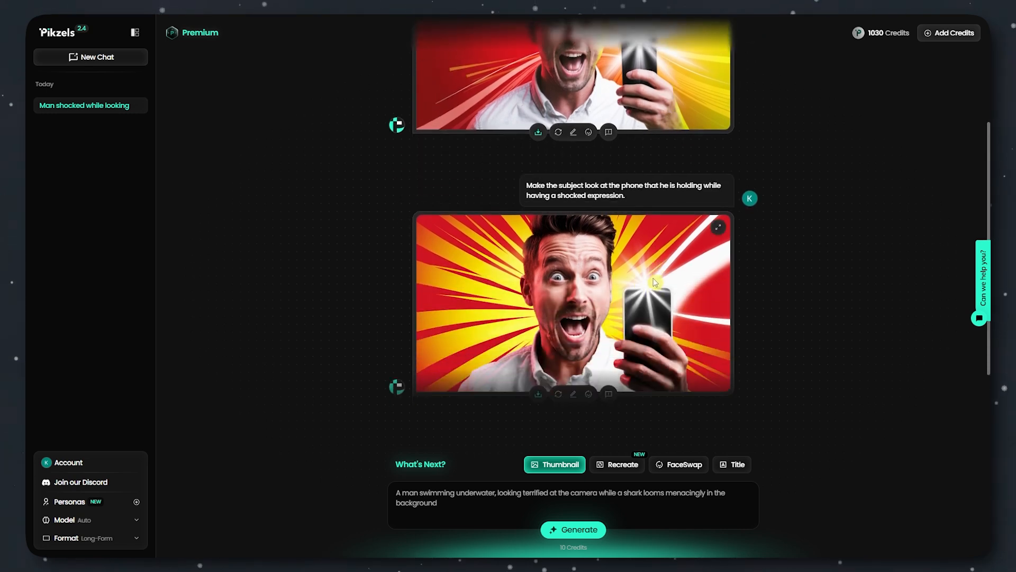
scroll(659, 284, "up", 3)
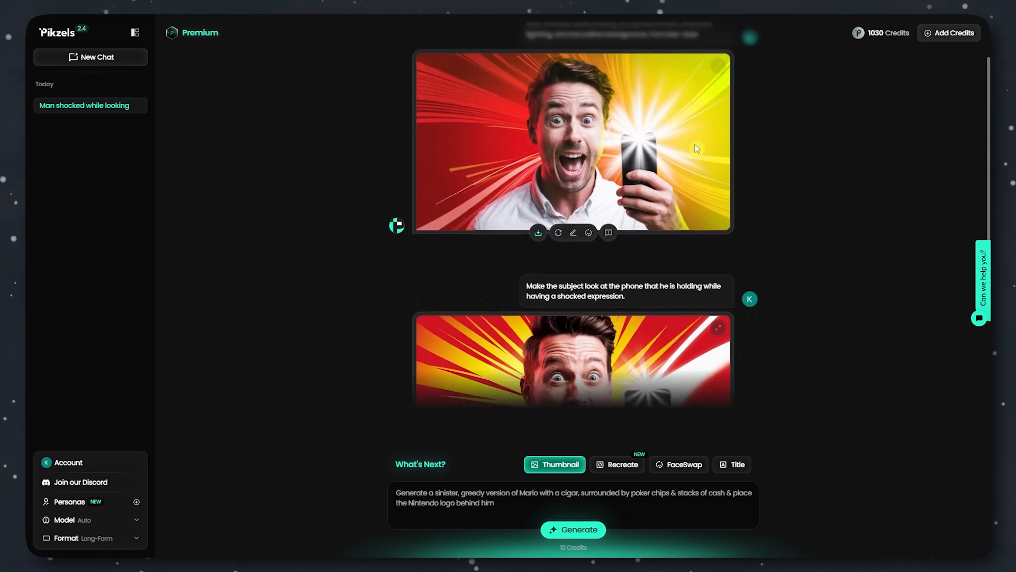
scroll(612, 325, "up", 2)
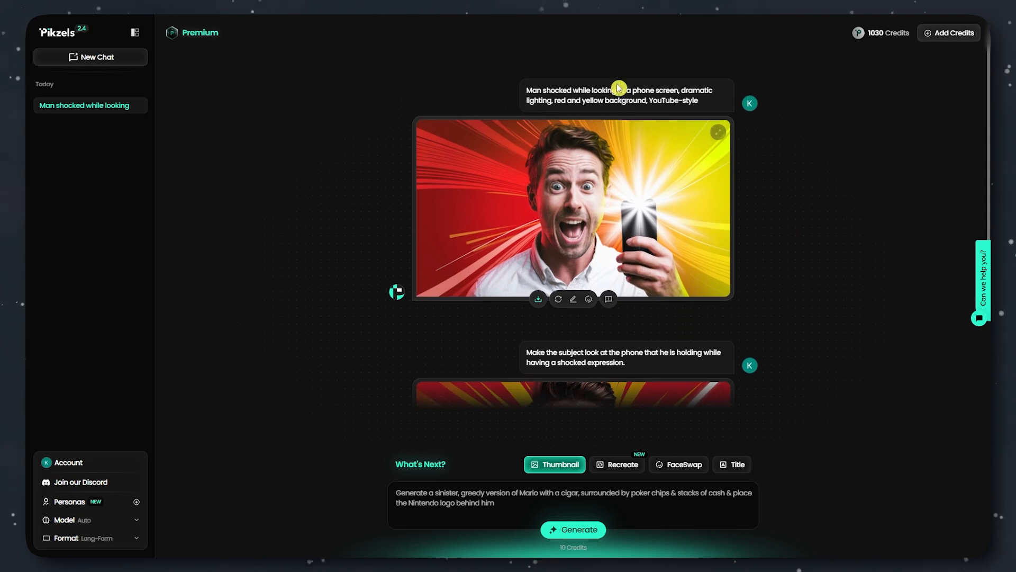
scroll(604, 199, "down", 6)
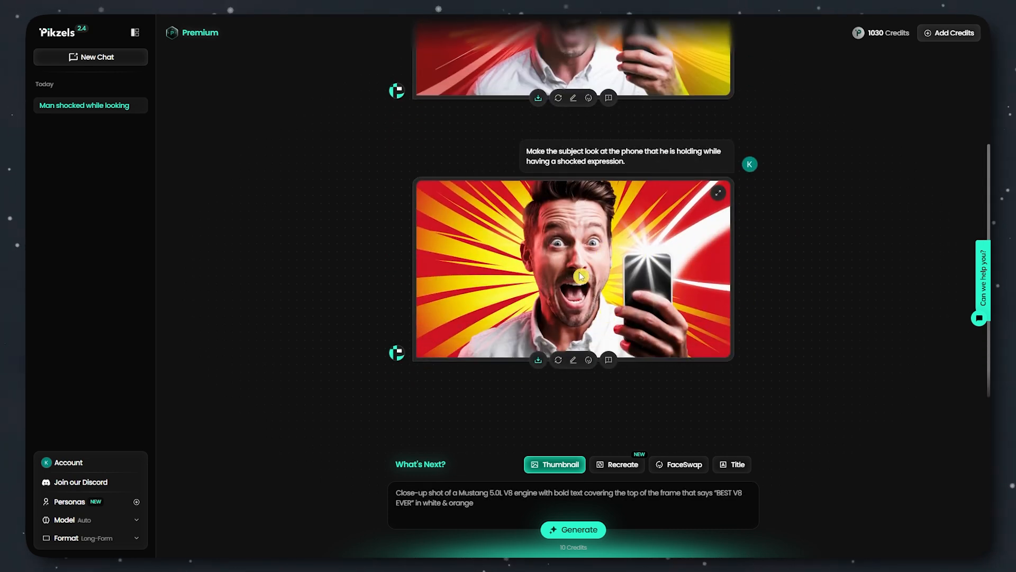
scroll(558, 220, "up", 6)
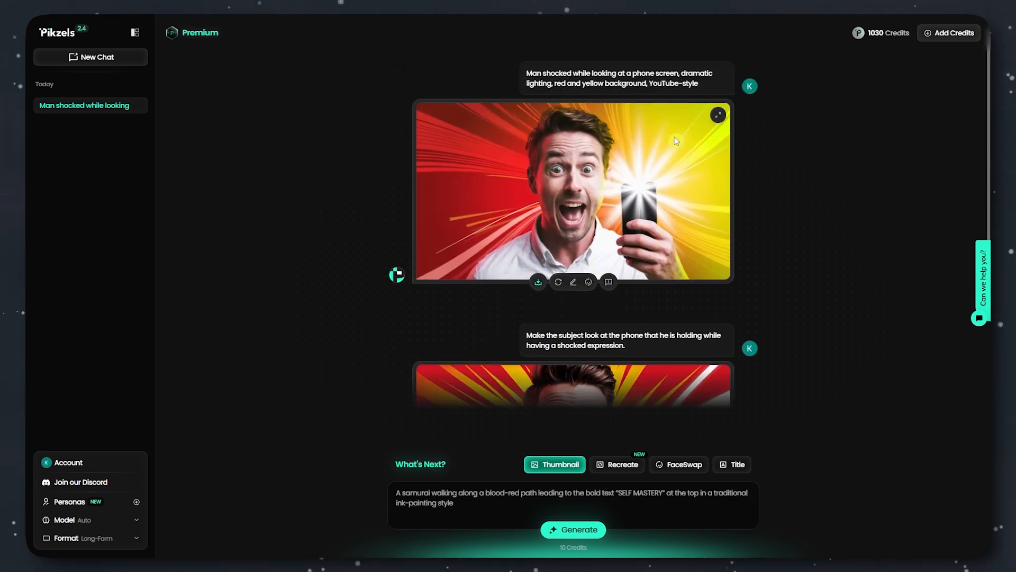
scroll(673, 243, "down", 6)
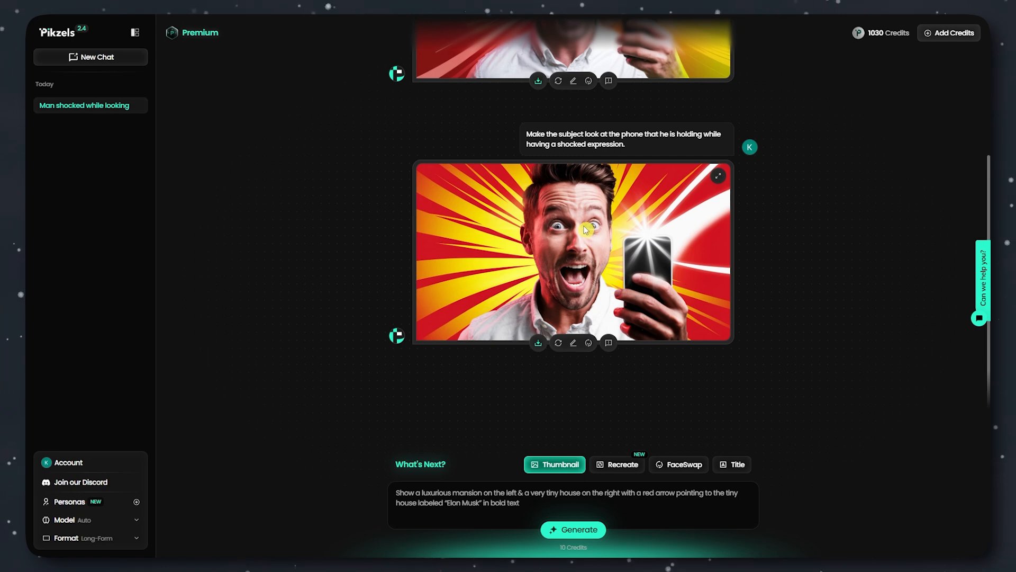
Edit the second thumbnail with the instruction "Make the flash of the phone more dramatic. Dont make any changes to the rest of the image."
left_click(573, 344)
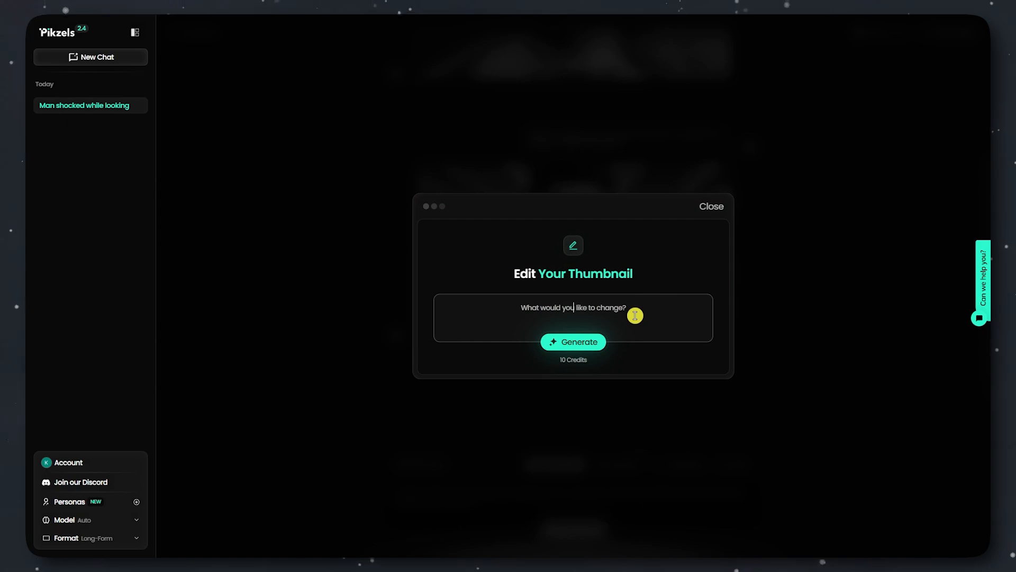
type("Make the flash of t")
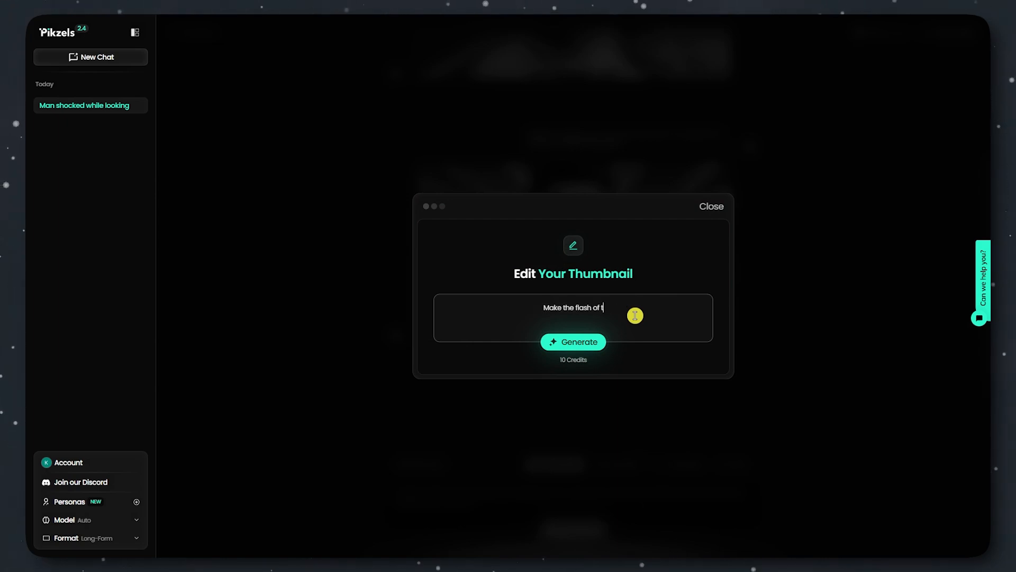
type("he phone more dra")
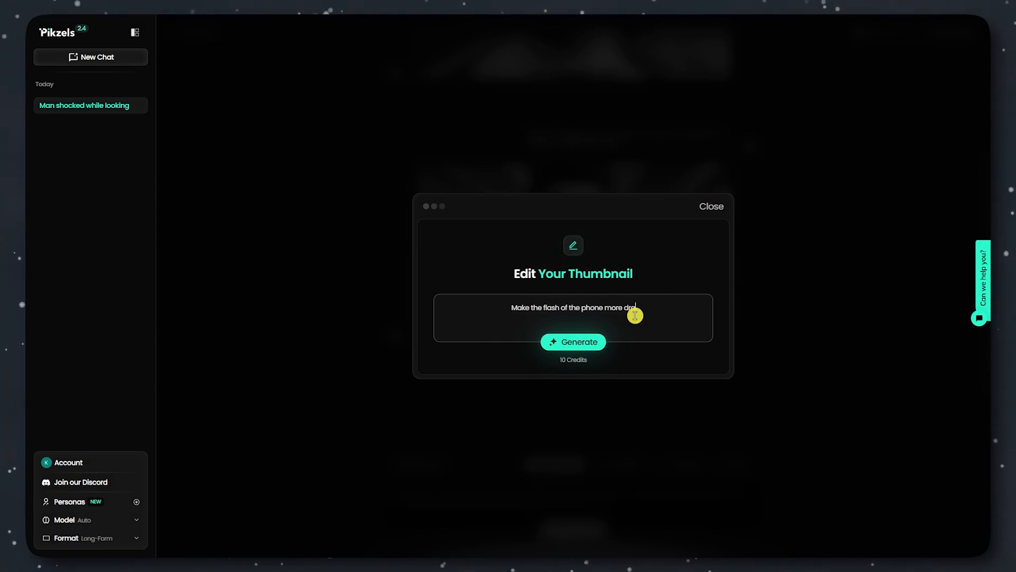
type("matic. Make no c")
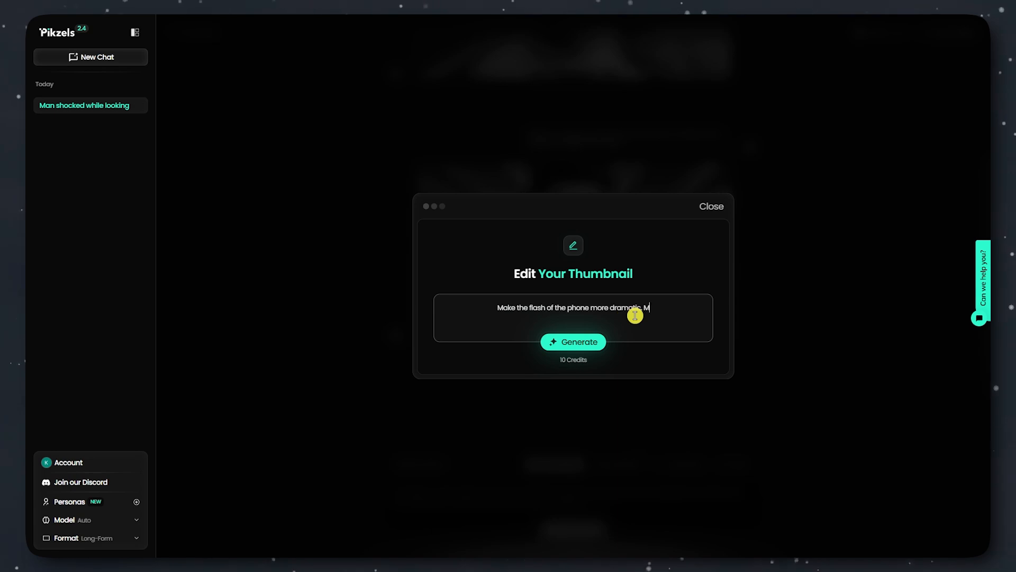
key("BackSpace")
key("BackSpace")
key("BackSpace")
key("BackSpace")
key("BackSpace")
key("BackSpace")
key("BackSpace")
key("BackSpace")
key("BackSpace")
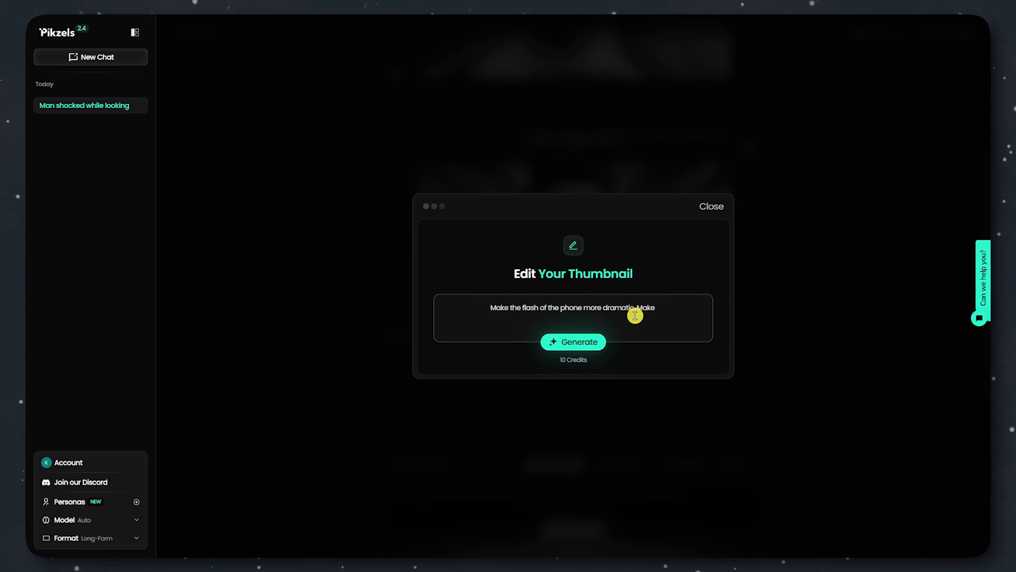
type("Dont ma")
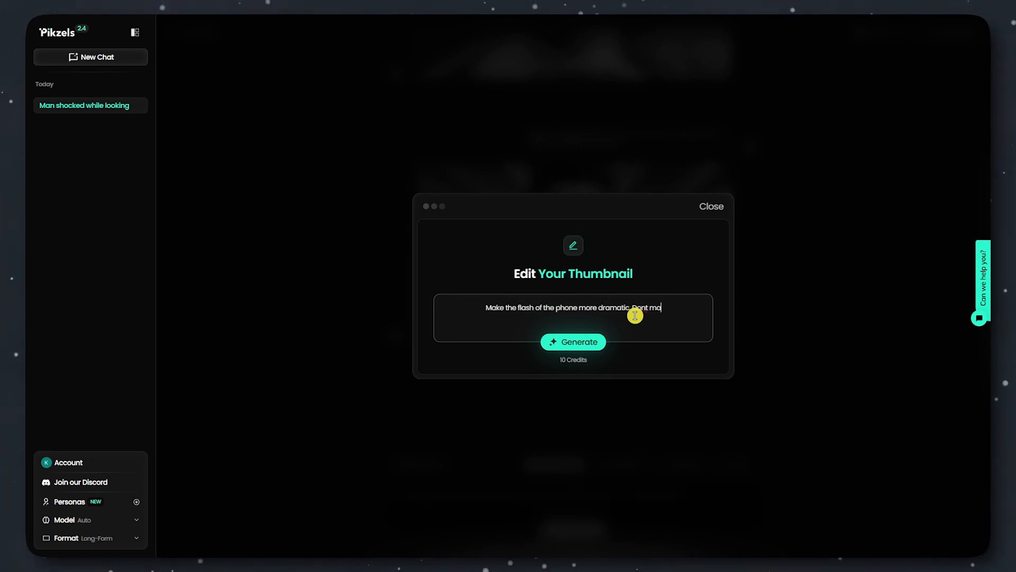
type("ke any changes to the rest of the image.")
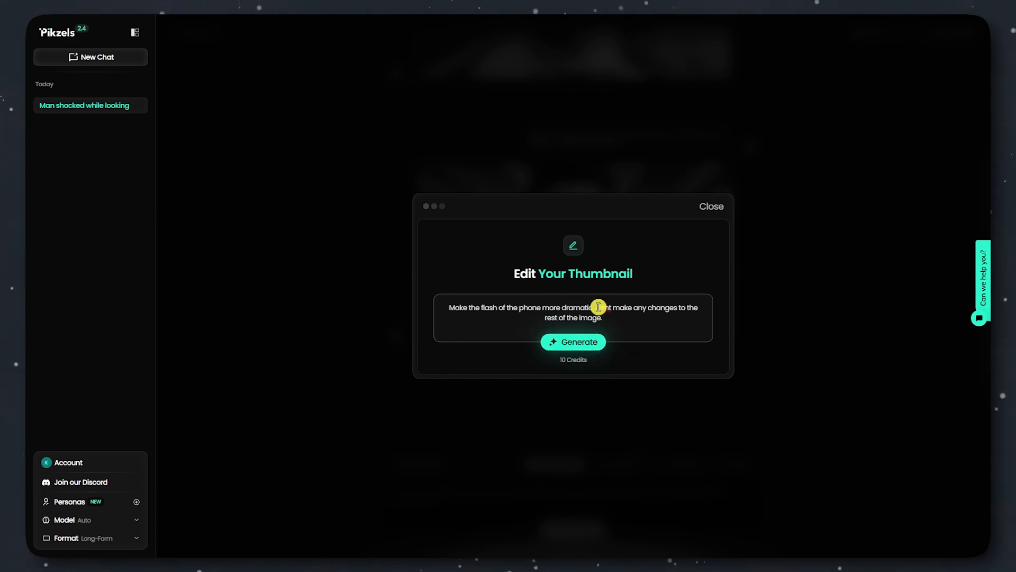
left_click_drag(605, 311, 611, 318)
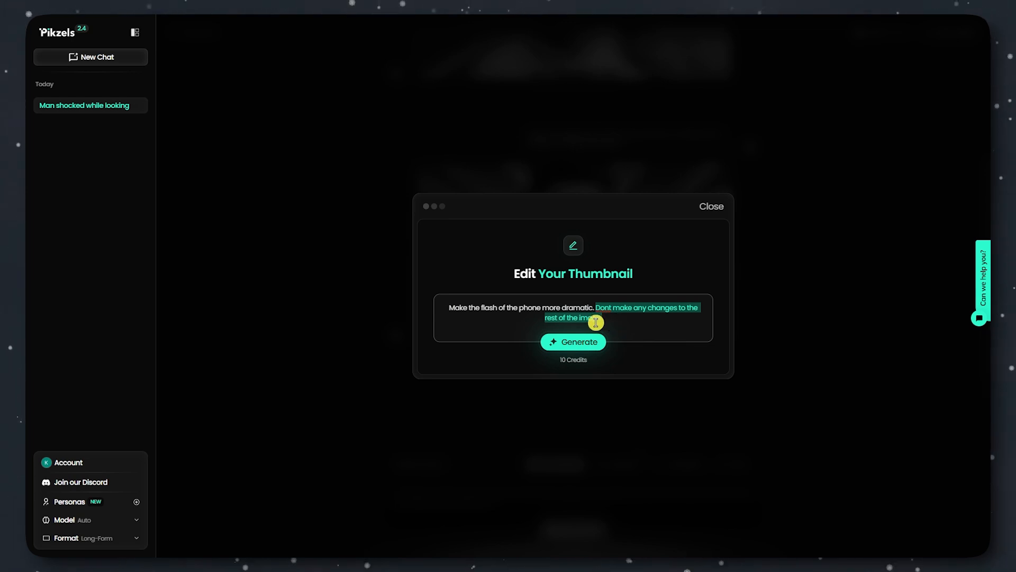
left_click_drag(449, 307, 590, 305)
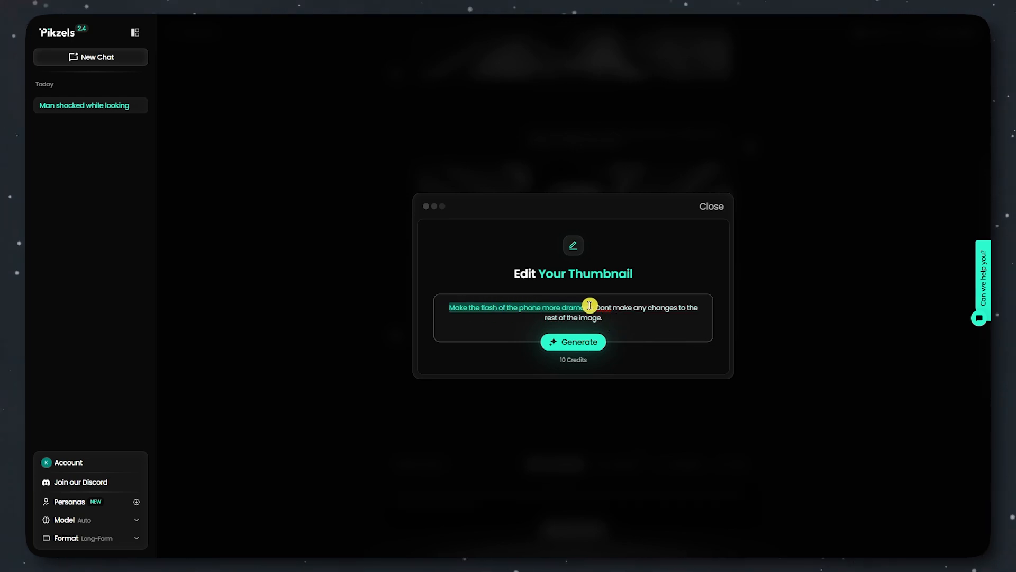
left_click(578, 342)
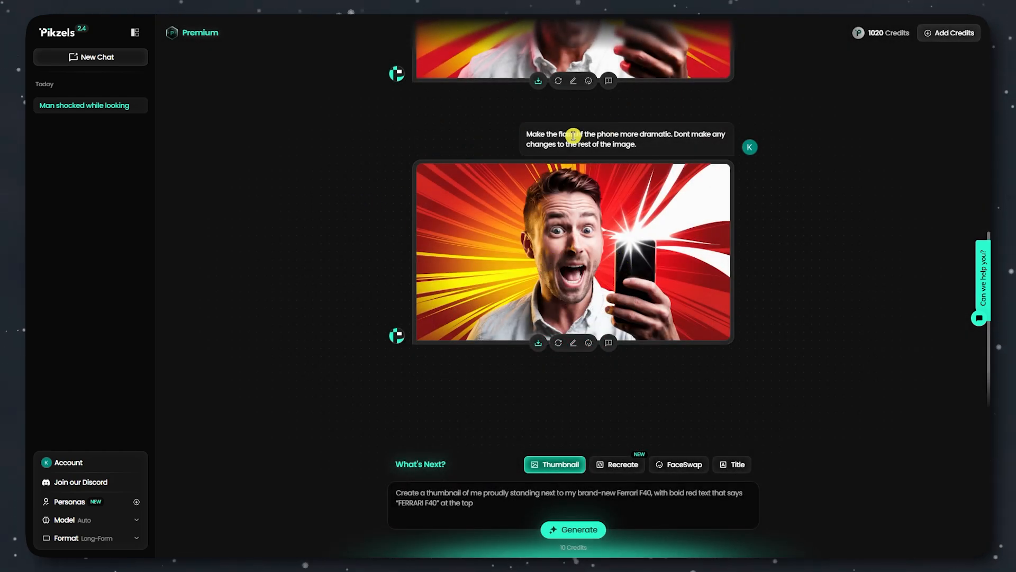
Compare the phone-flash edit with its instruction and the previous thumbnail, examining the flash, the man's face and the background
left_click_drag(559, 134, 639, 131)
left_click(809, 118)
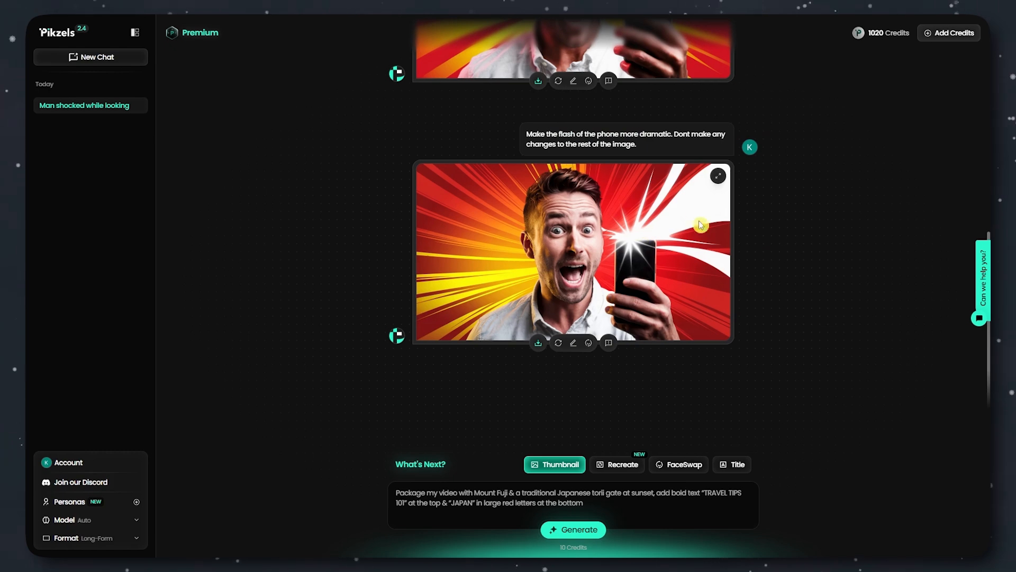
scroll(531, 238, "up", 5)
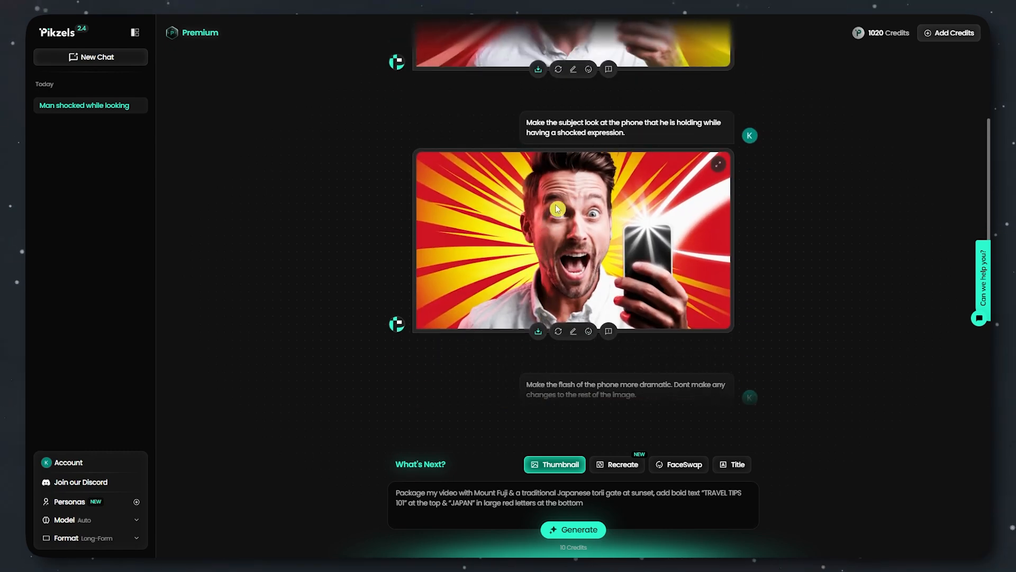
scroll(554, 204, "down", 5)
scroll(562, 230, "up", 3)
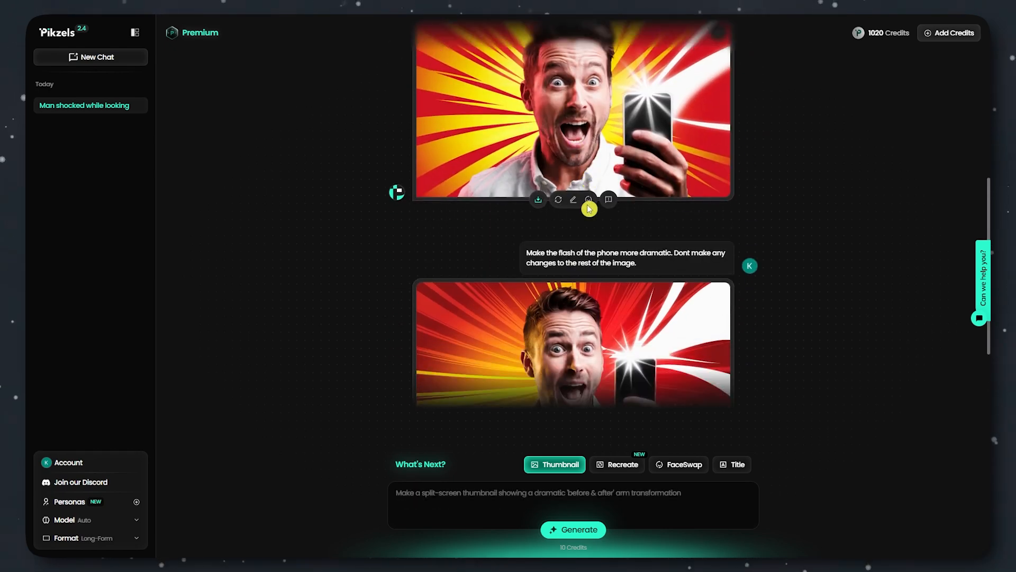
scroll(586, 204, "down", 2)
scroll(565, 280, "up", 2)
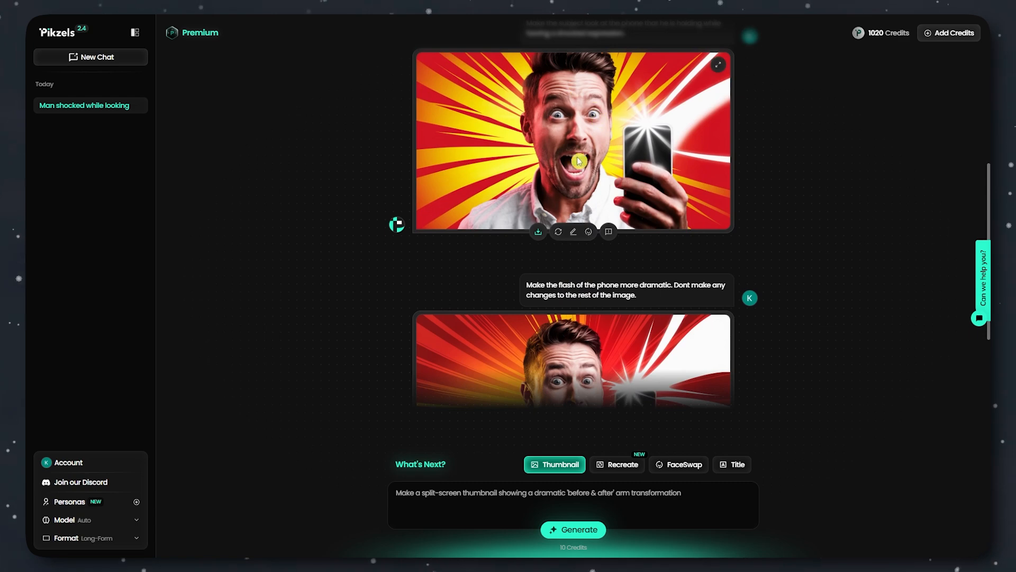
scroll(546, 310, "down", 1)
scroll(551, 307, "down", 2)
scroll(547, 307, "up", 3)
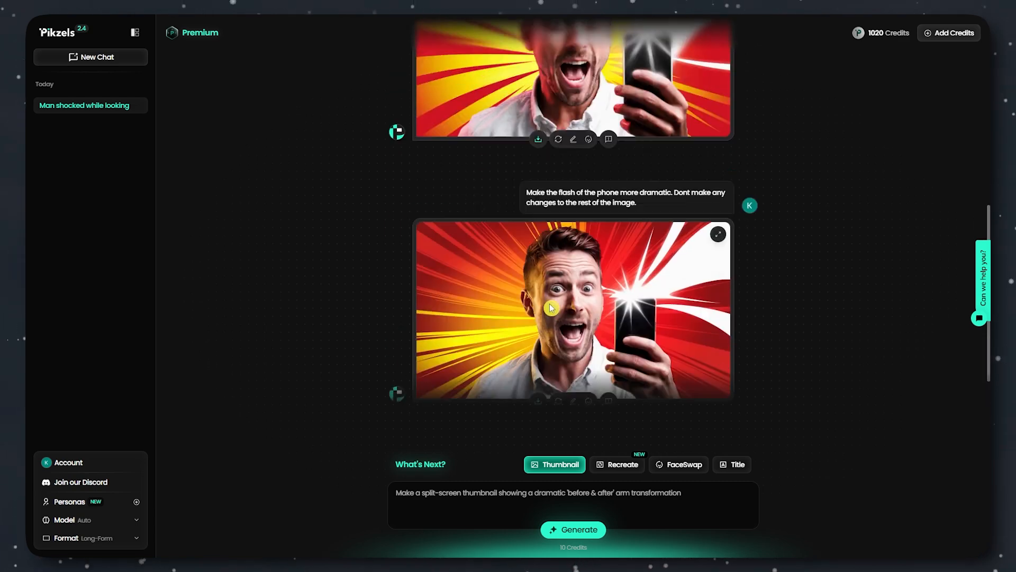
scroll(487, 325, "down", 1)
scroll(506, 328, "down", 1)
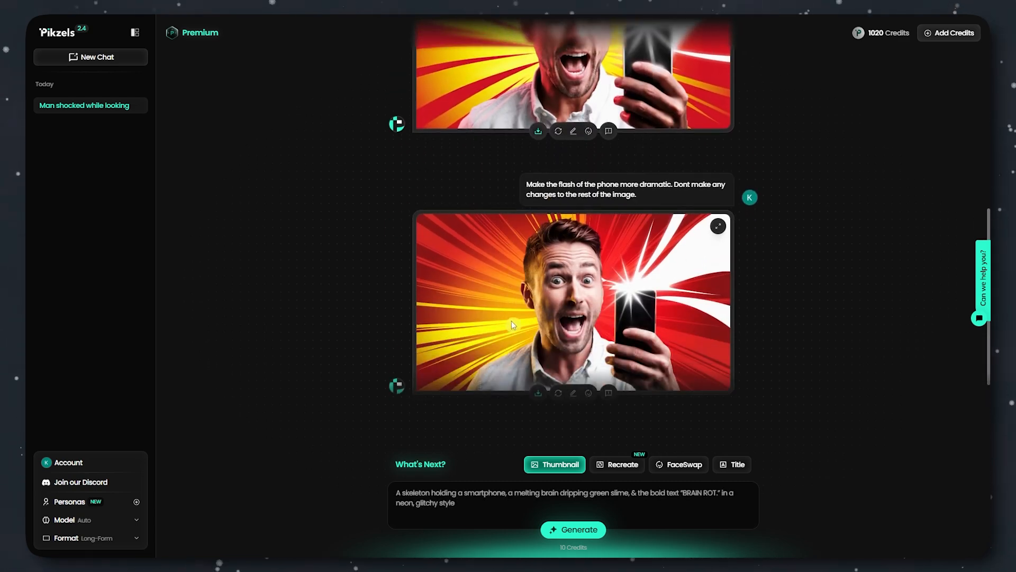
scroll(529, 323, "down", 1)
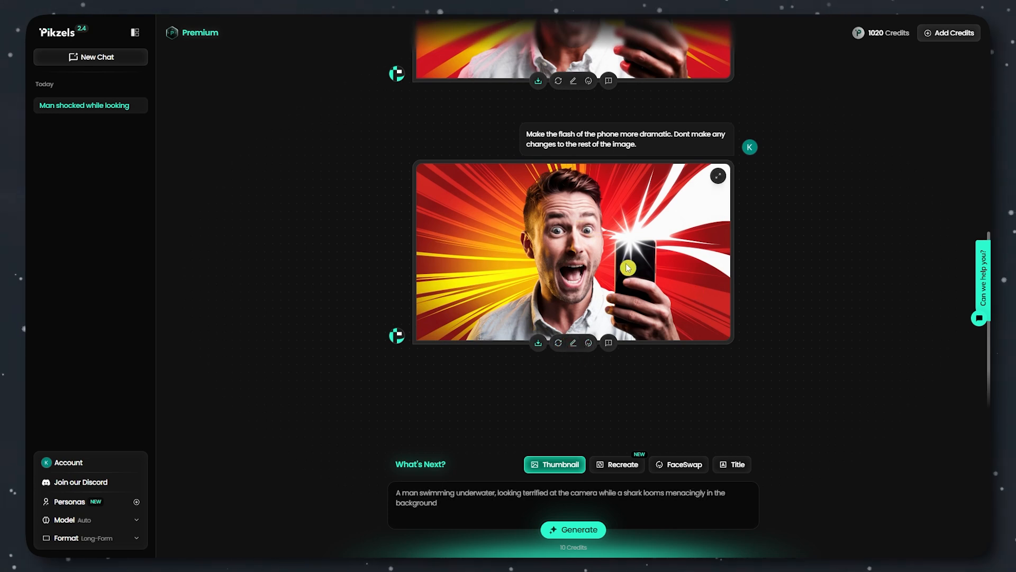
scroll(533, 296, "up", 4)
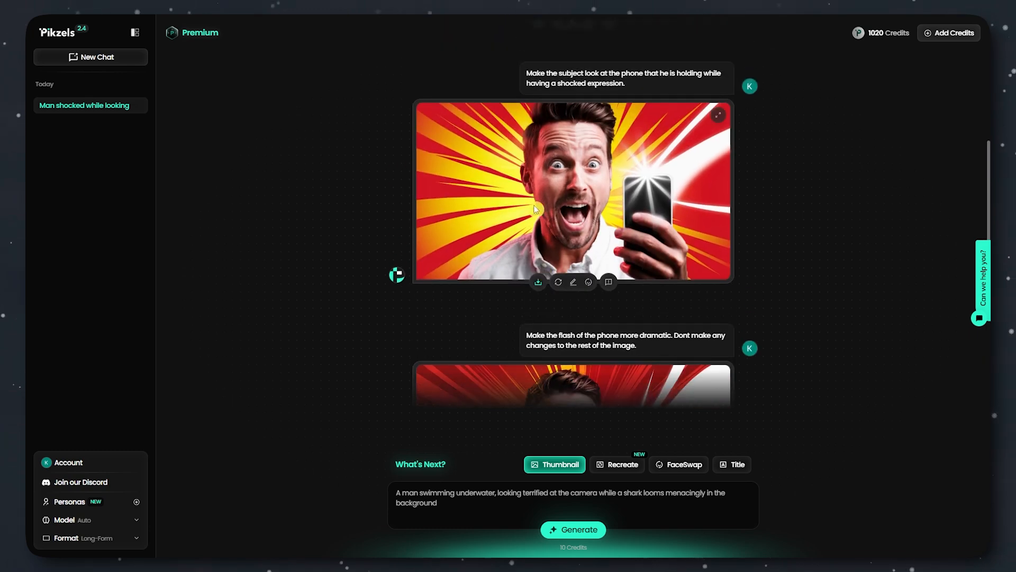
scroll(567, 187, "down", 4)
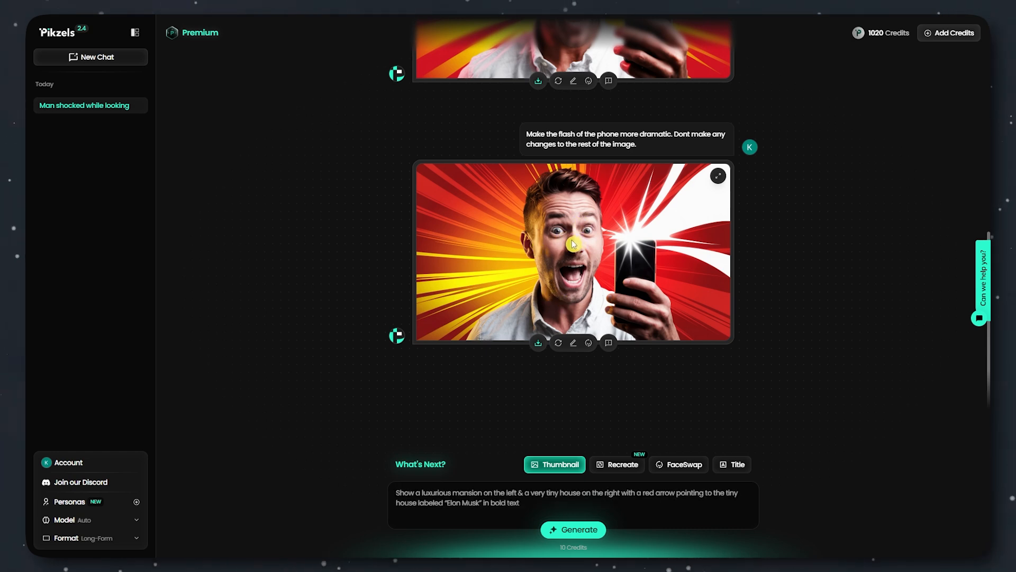
scroll(572, 225, "up", 3)
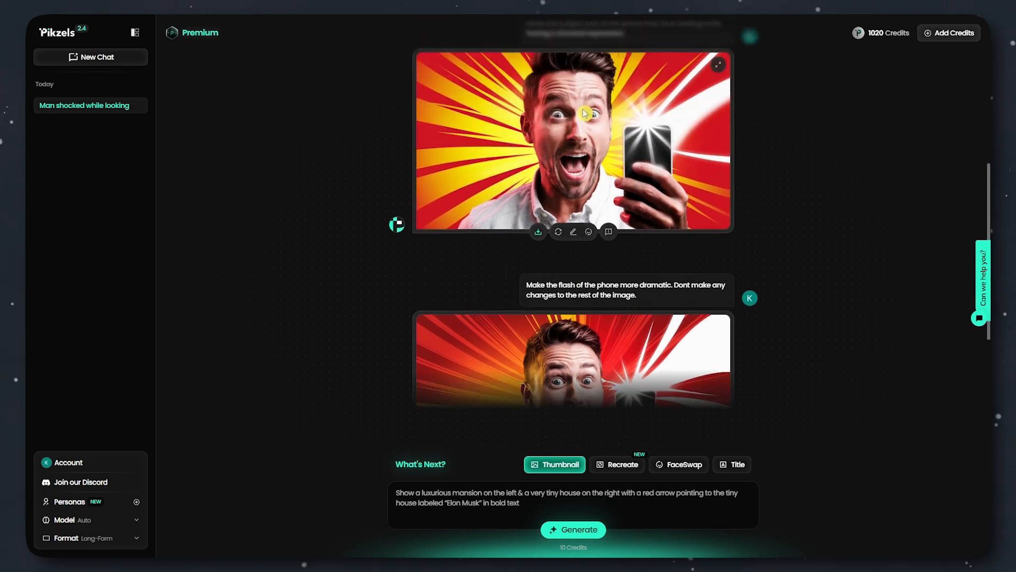
scroll(576, 286, "down", 2)
scroll(576, 296, "down", 1)
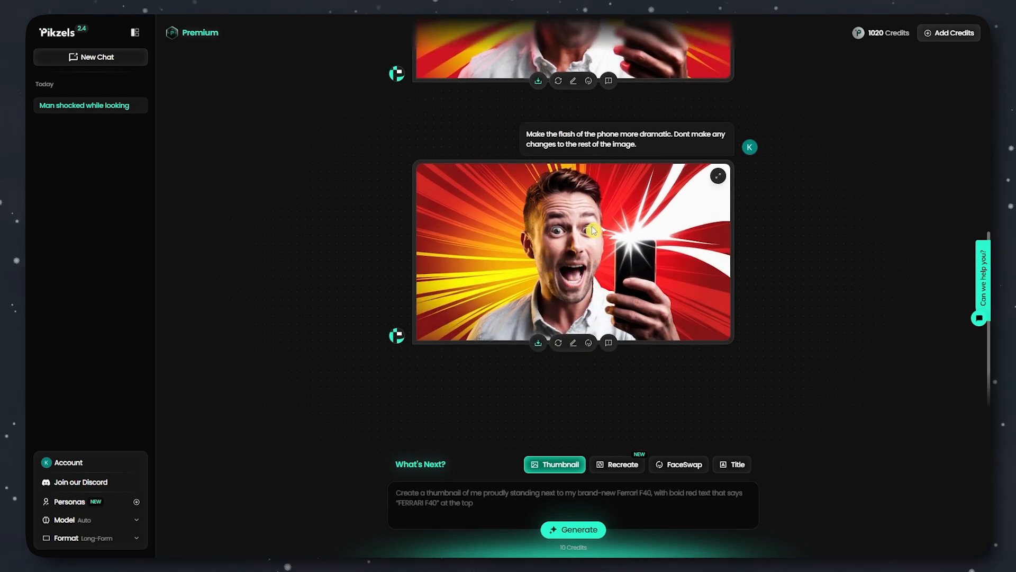
left_click(589, 345)
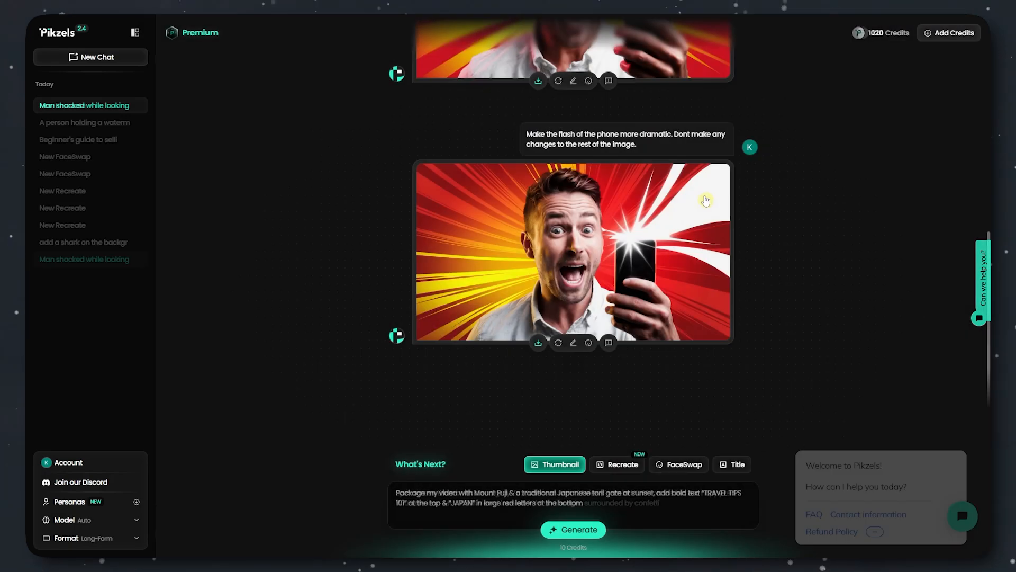
left_click(708, 199)
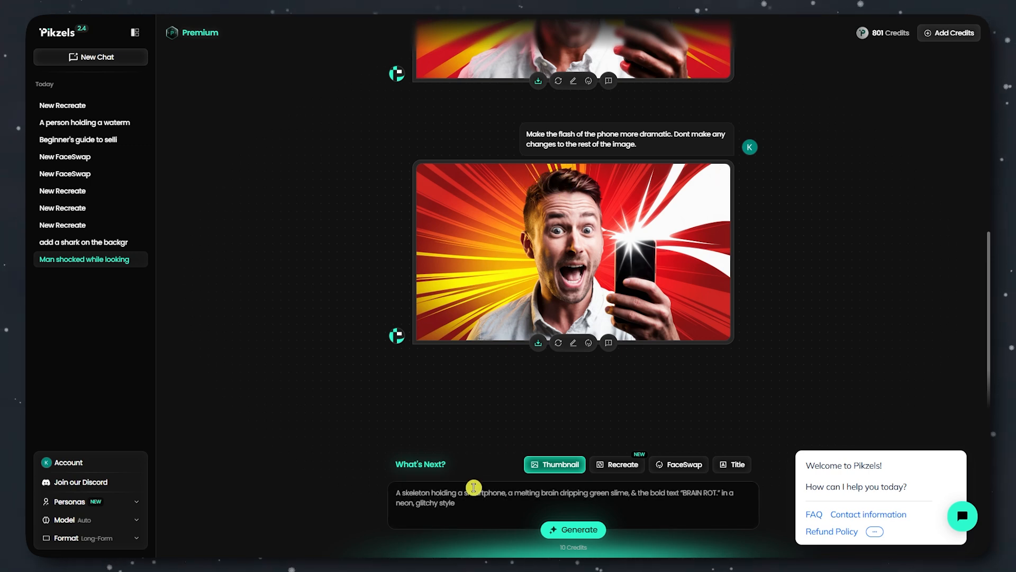
Open the phone-flash thumbnail for editing and enter the instruction: add a title text at the top "HIGH QUALITY"
left_click(574, 345)
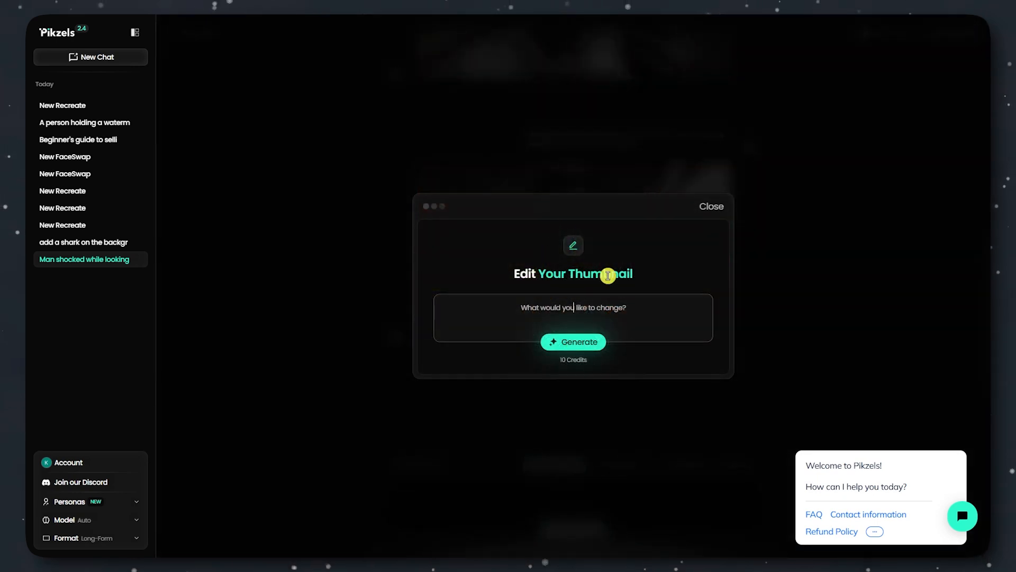
type("add")
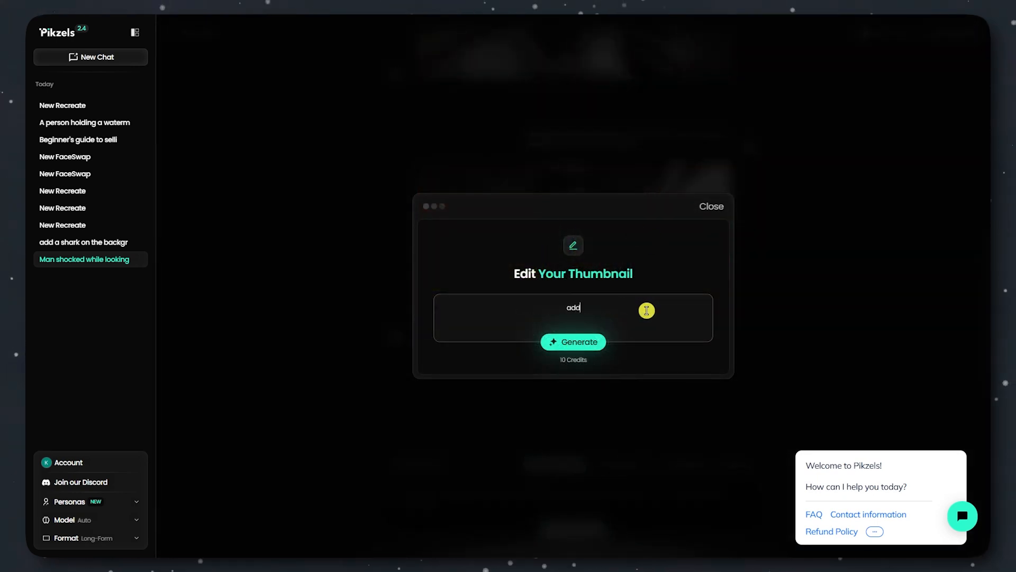
type(" a headline text")
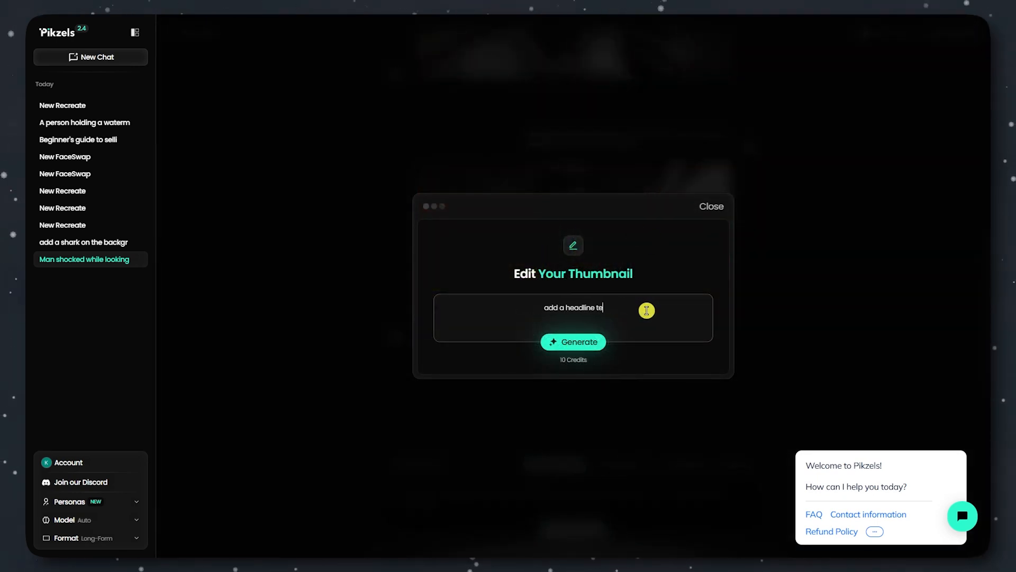
key("BackSpace")
key("BackSpace")
key("BackSpace")
key("BackSpace")
key("BackSpace")
key("BackSpace")
key("BackSpace")
key("BackSpace")
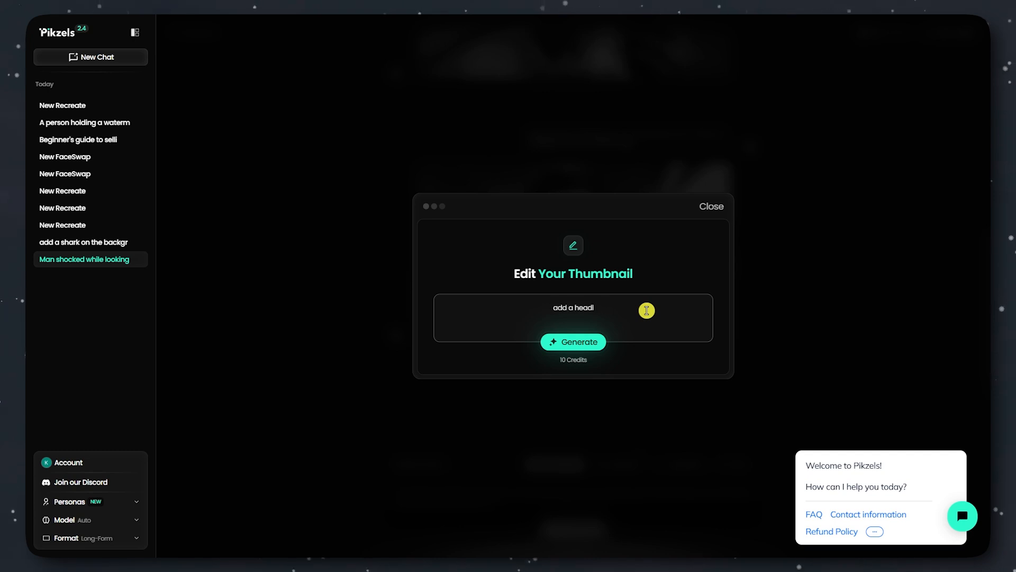
type("title tex")
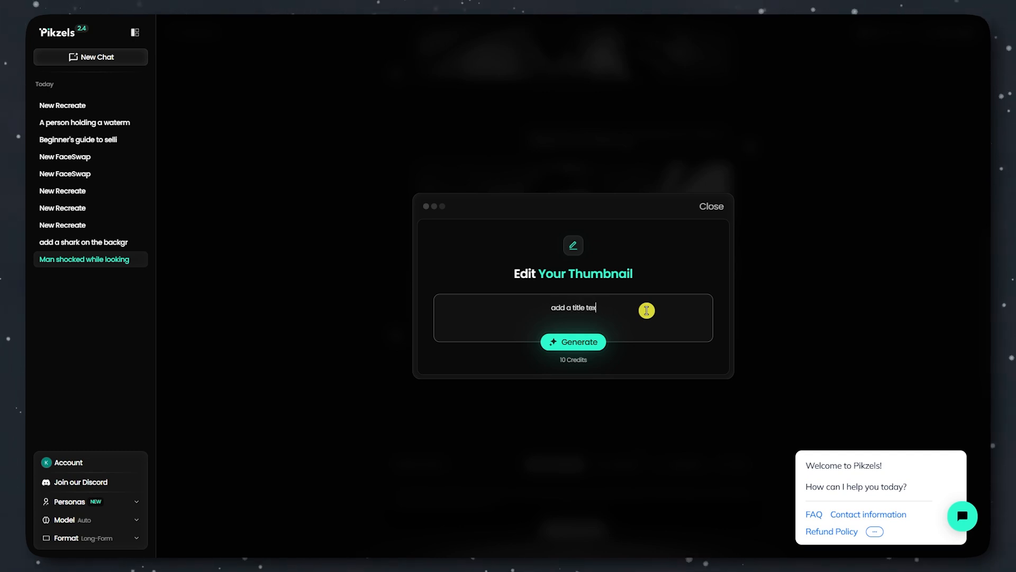
type("t at the top")
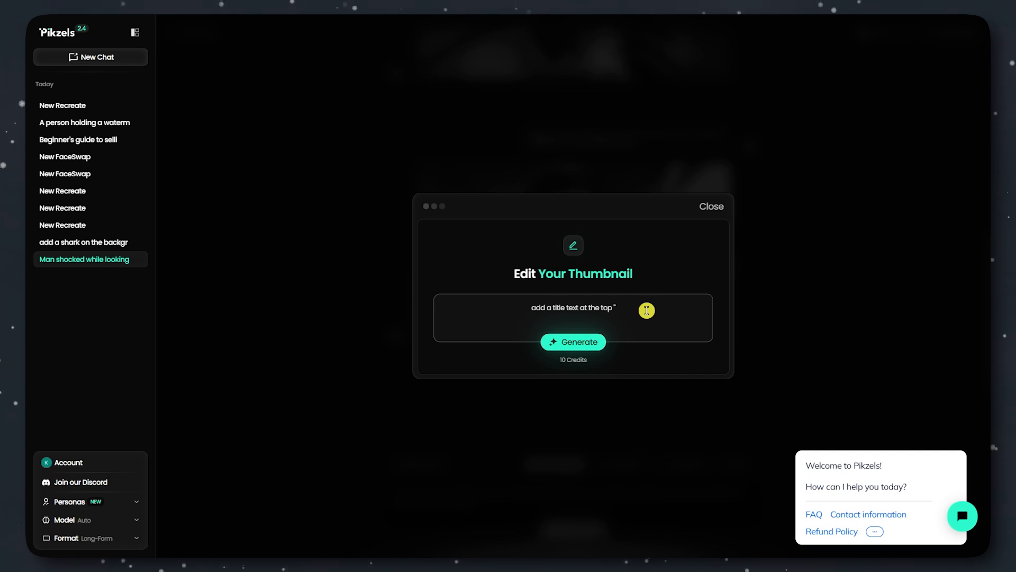
type(" \"HIGH QUALITY")
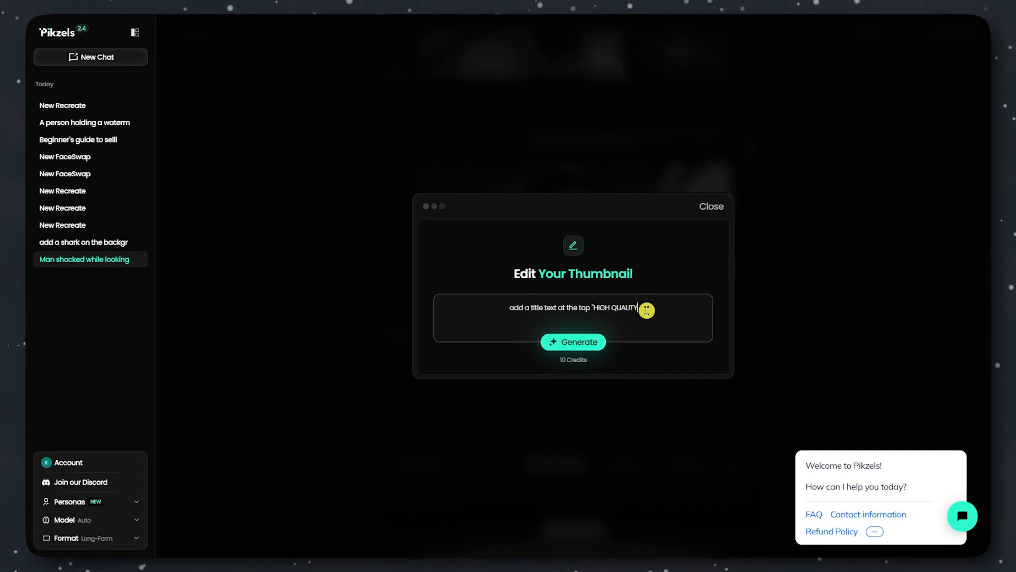
type("\"")
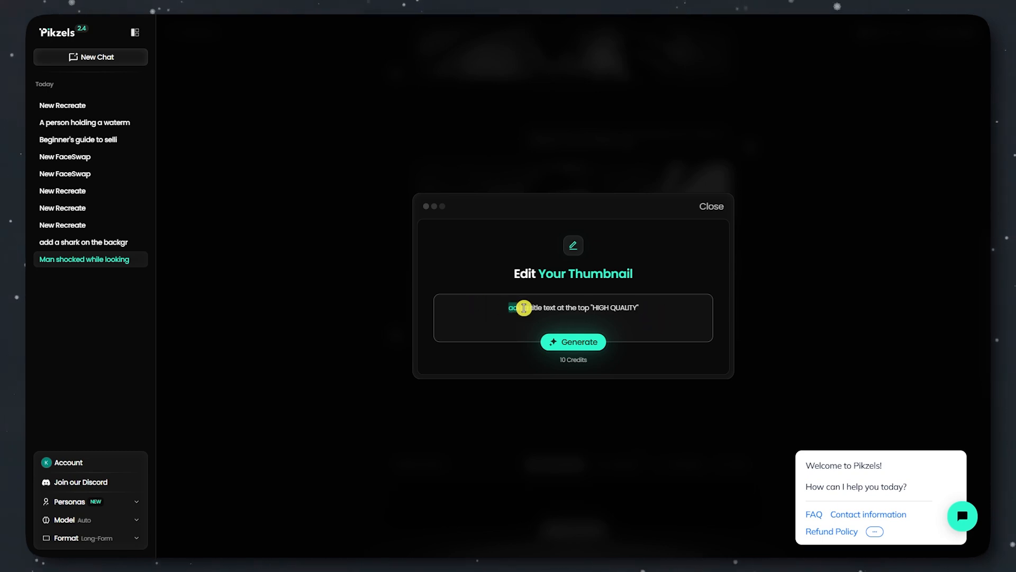
left_click_drag(525, 307, 609, 299)
left_click(648, 308)
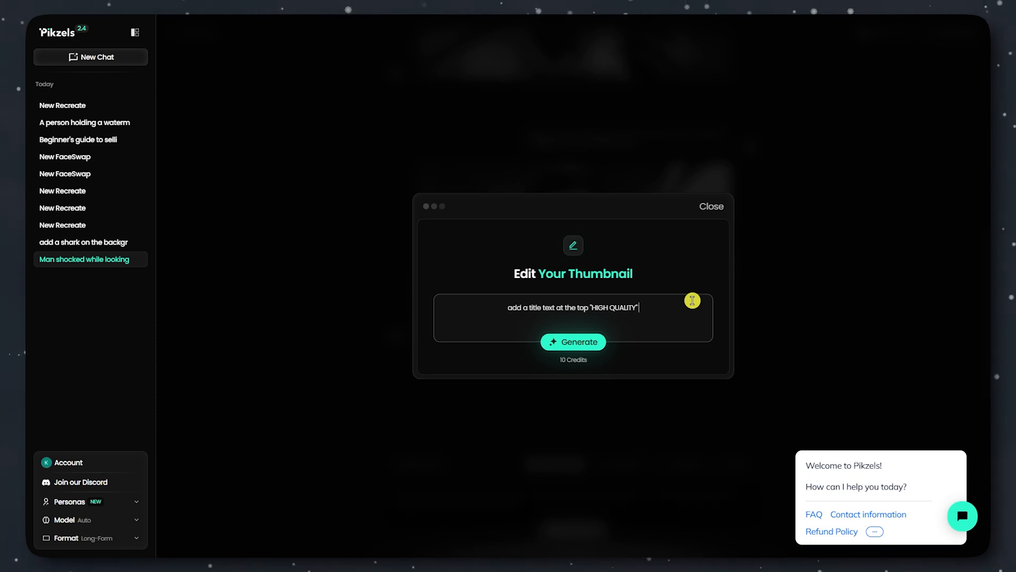
Extend the edit instruction with "I want the text to be big and bold with yellow font color and white outline." and generate the thumbnail
type("a")
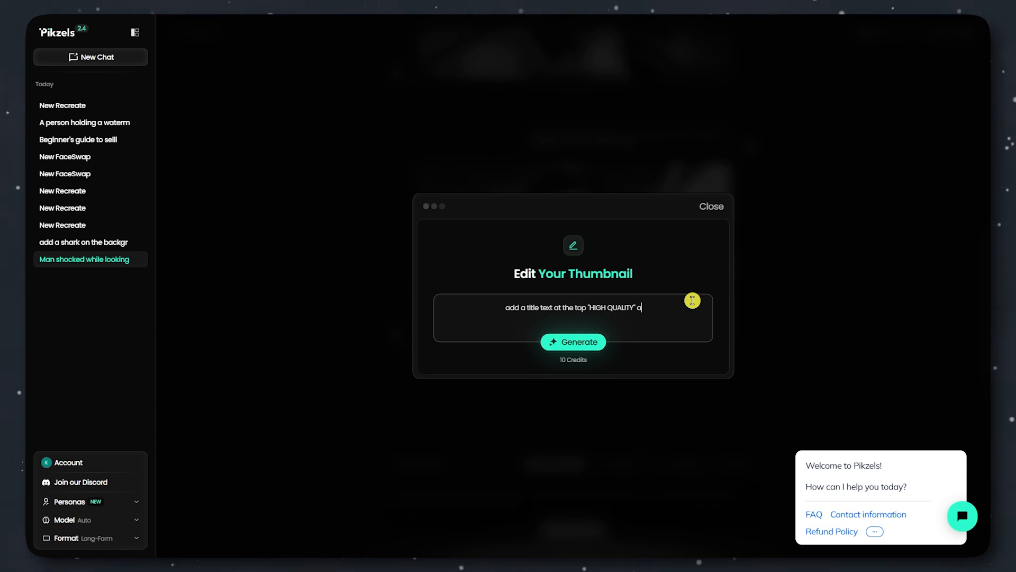
key("BackSpace")
key("BackSpace")
type(".")
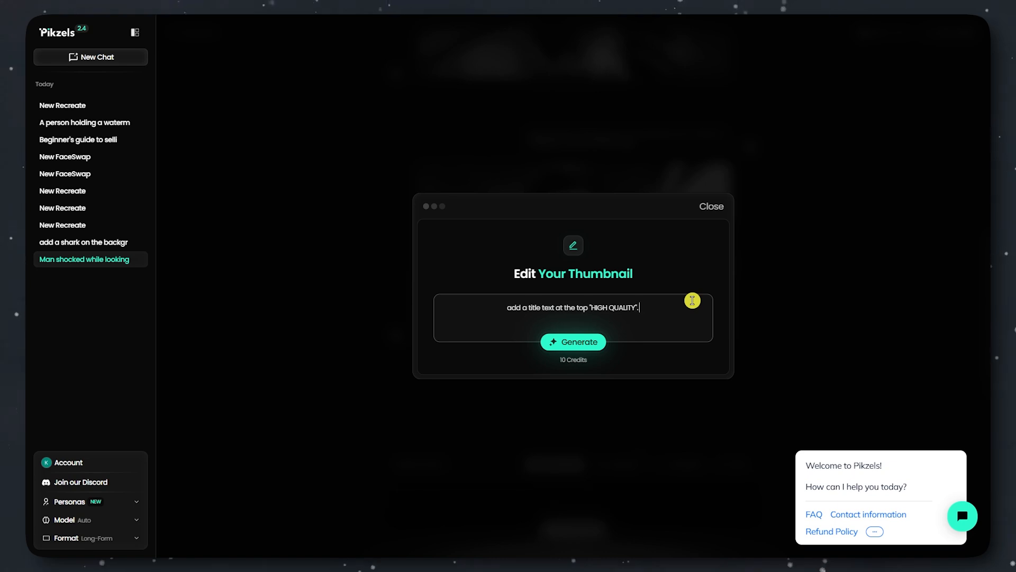
type(" IL want th")
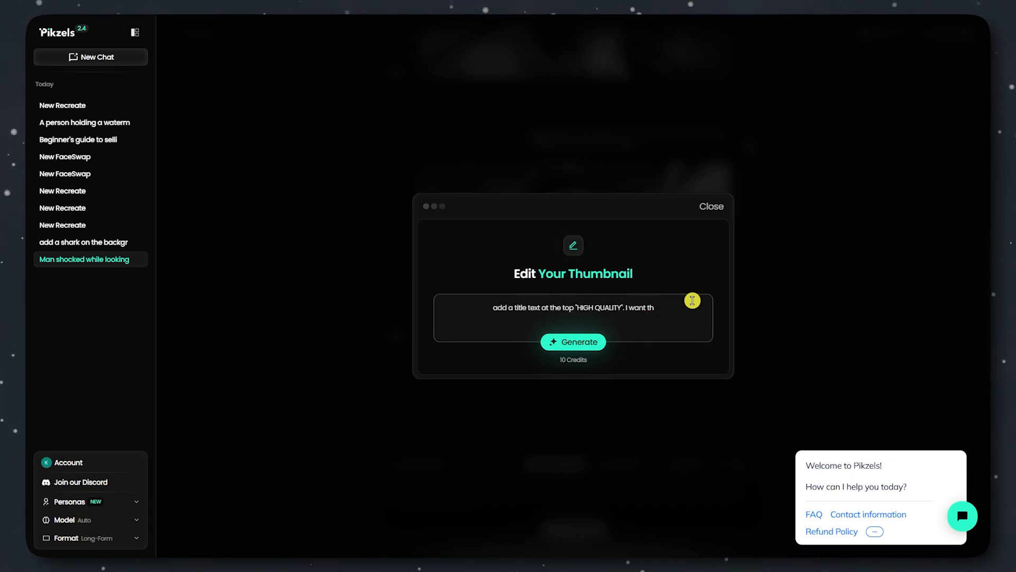
type("e text to be")
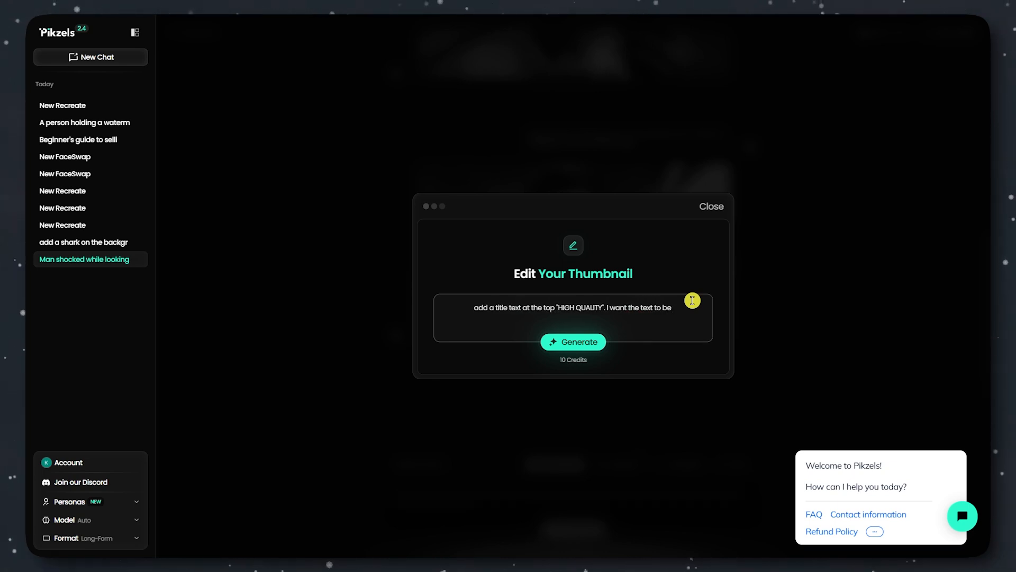
type(" bold")
key("BackSpace")
key("BackSpace")
key("BackSpace")
key("BackSpace")
key("BackSpace")
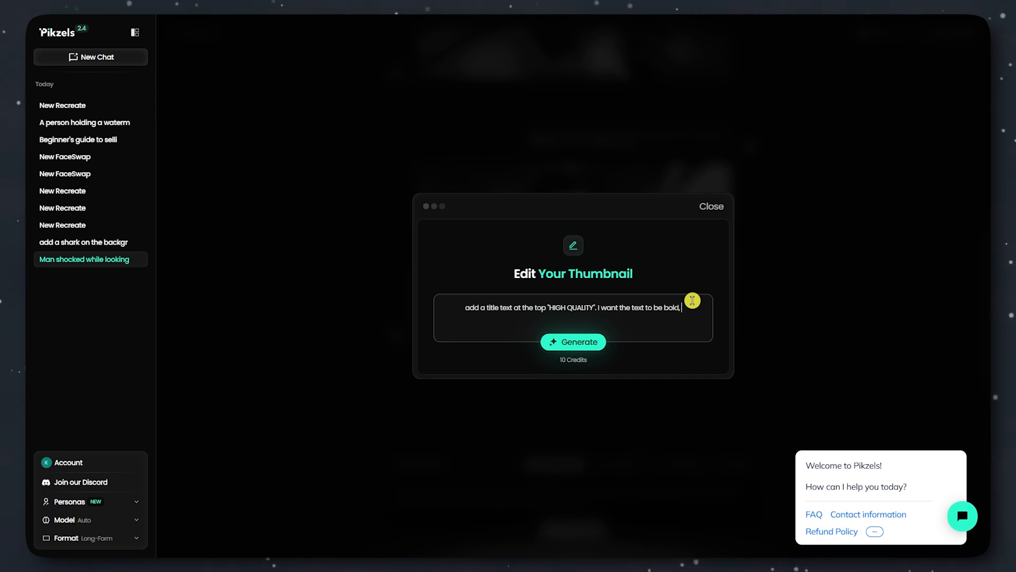
type("b")
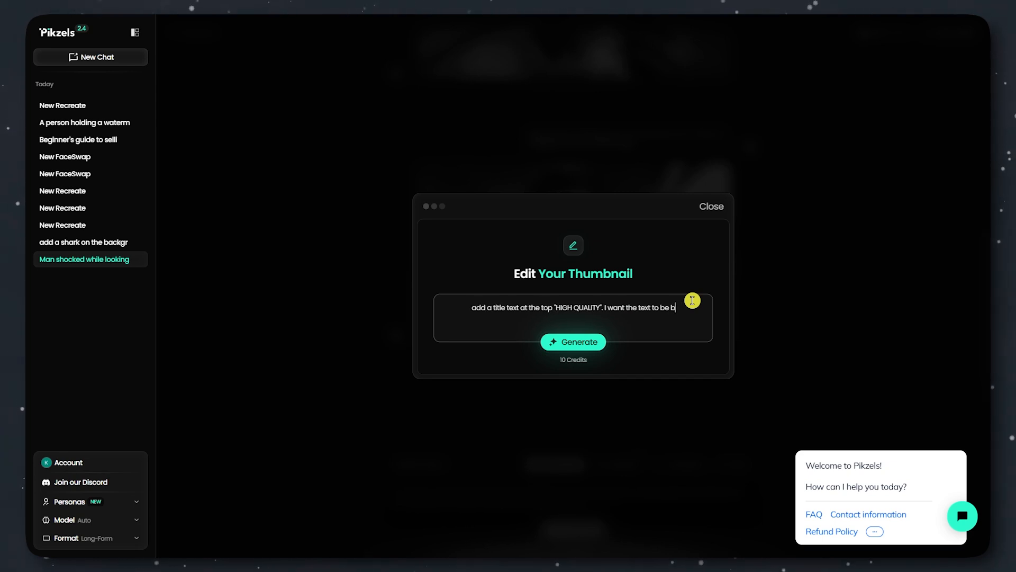
type("ig and bold")
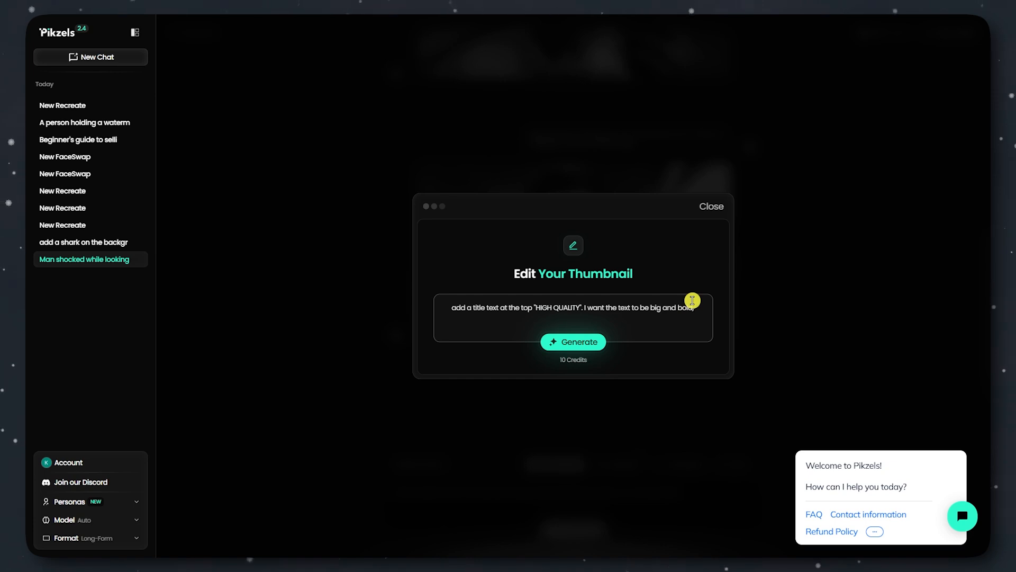
type(" with ")
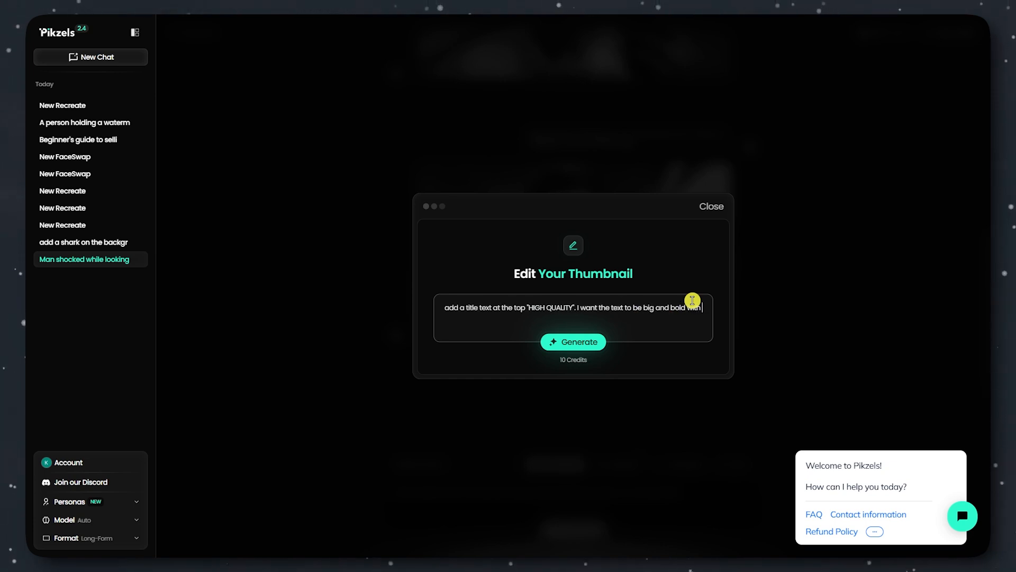
type("yellow")
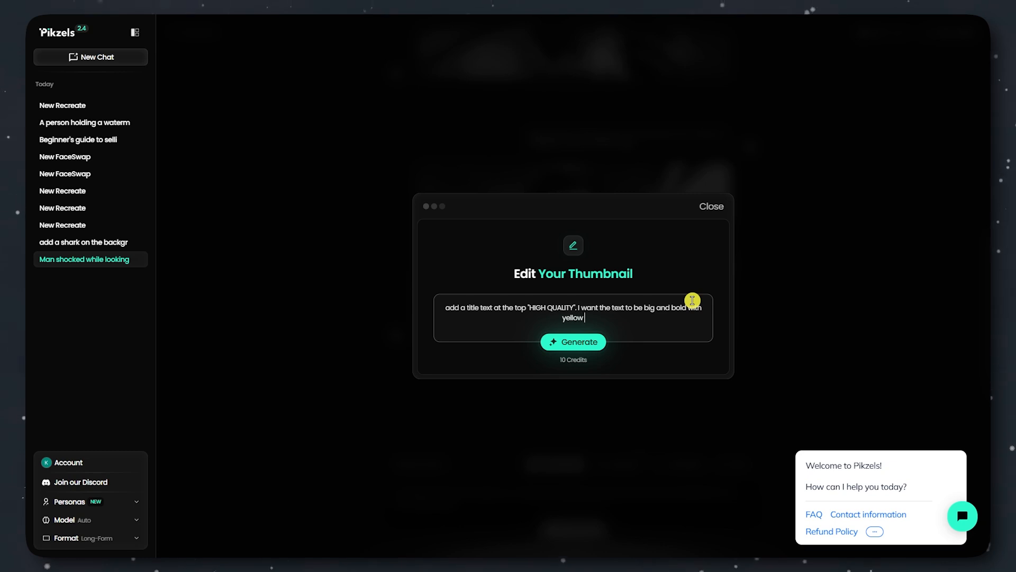
type(" font color cnd")
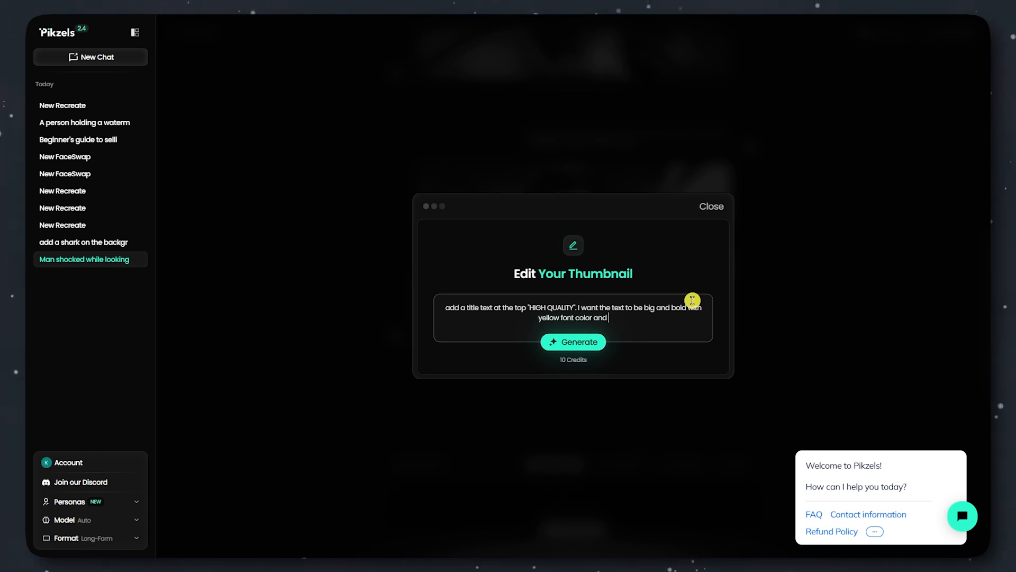
type(" white ")
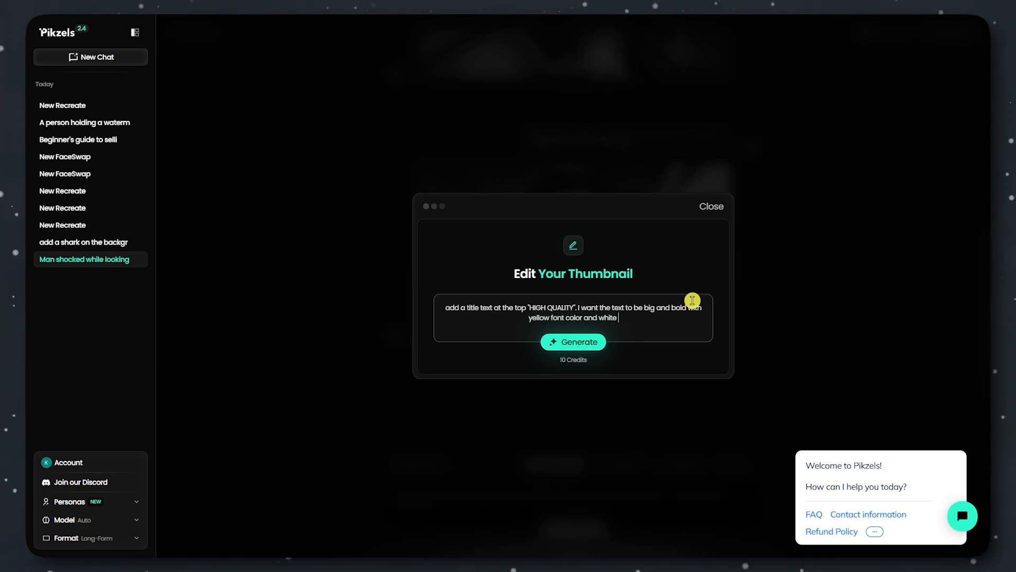
type("op")
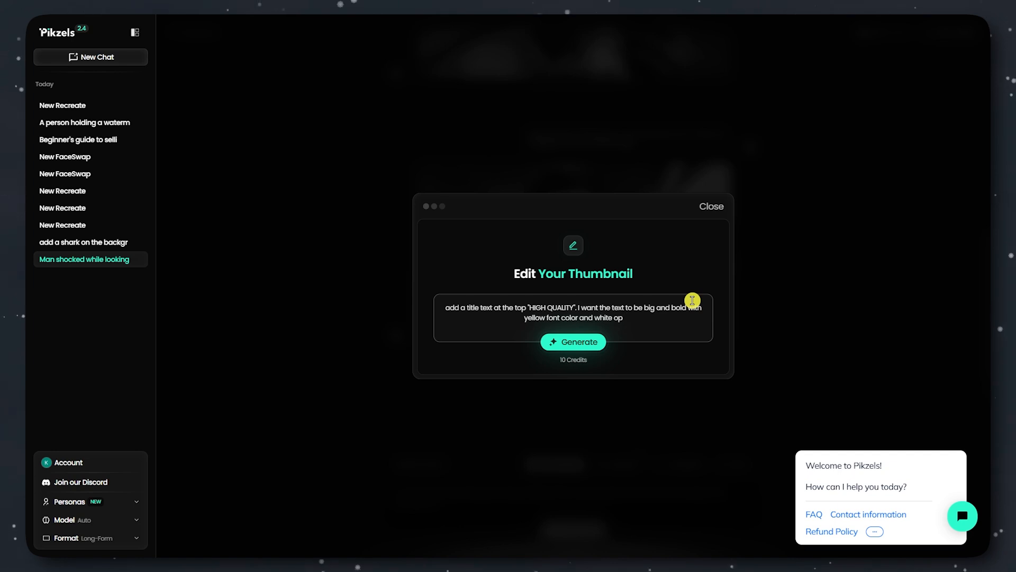
key("BackSpace")
type("utline.")
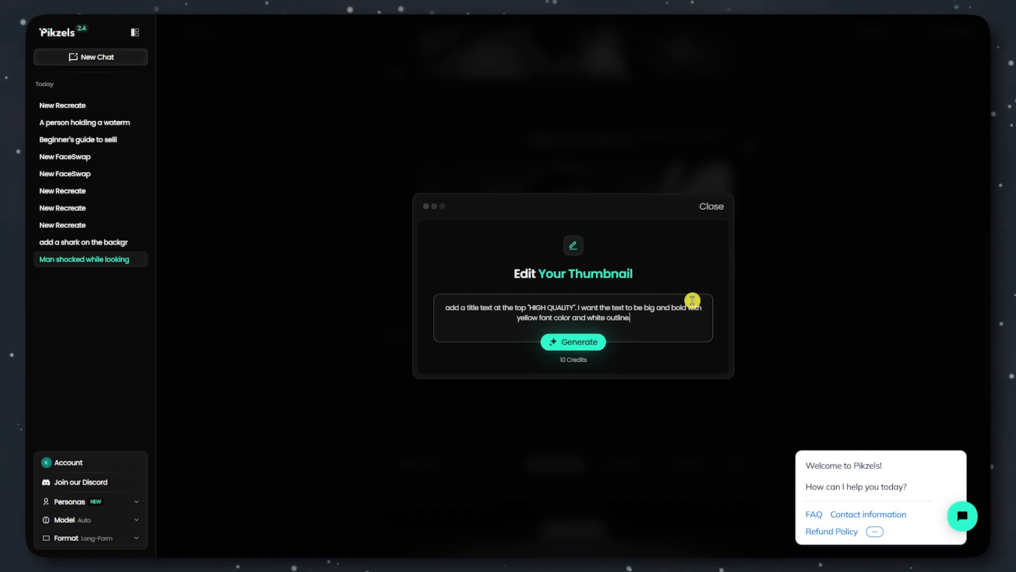
left_click(562, 351)
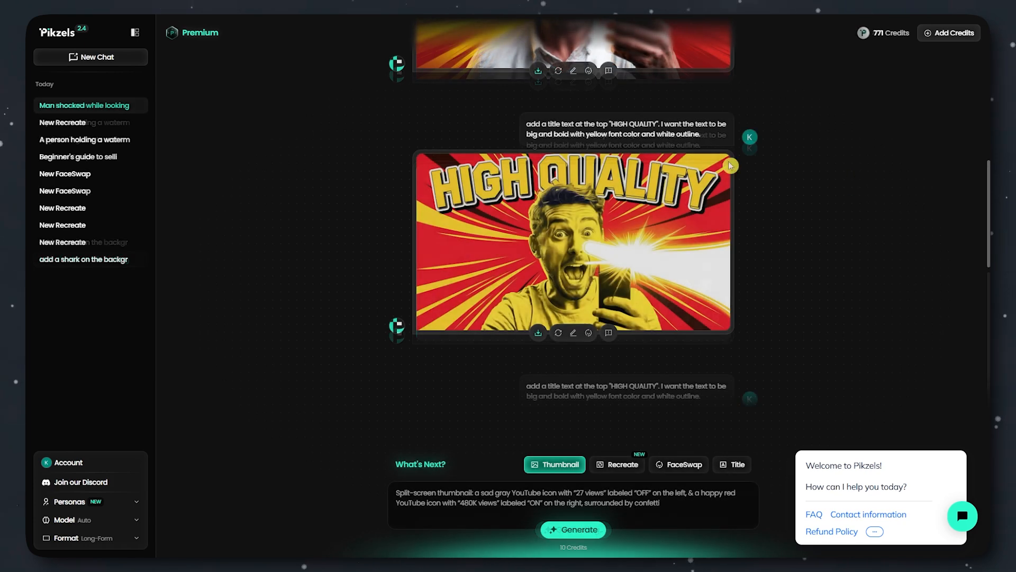
Compare the generated "HIGH QUALITY" title versions with their instruction and the previous thumbnail, examining the lettering, the man and the background
scroll(572, 243, "up", 3)
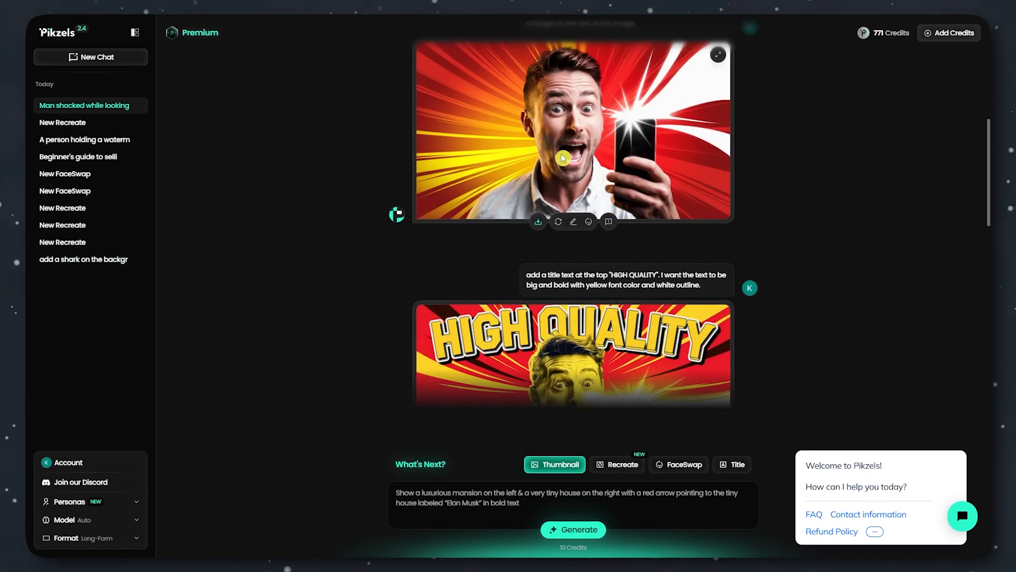
scroll(516, 241, "down", 2)
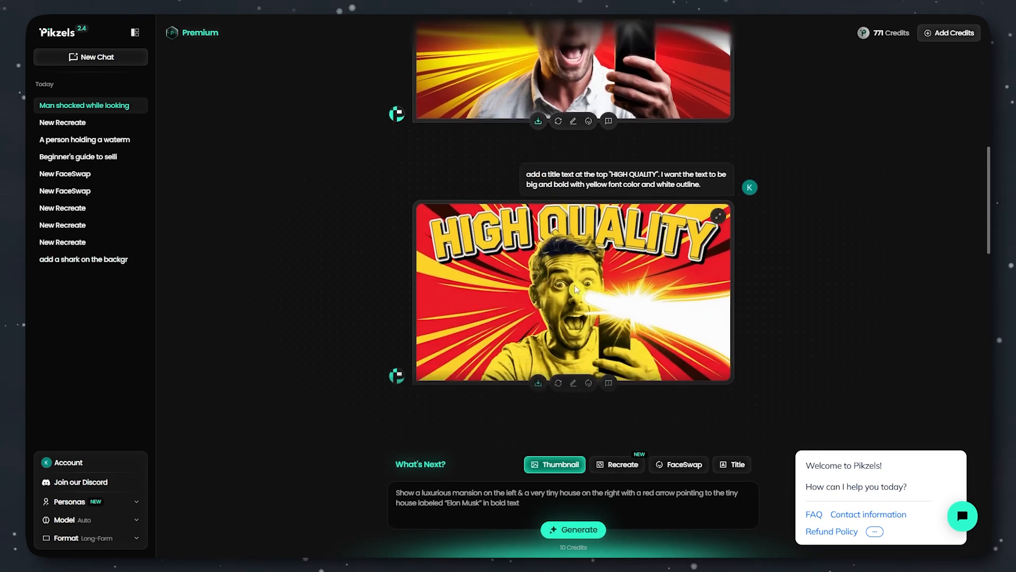
scroll(567, 294, "up", 4)
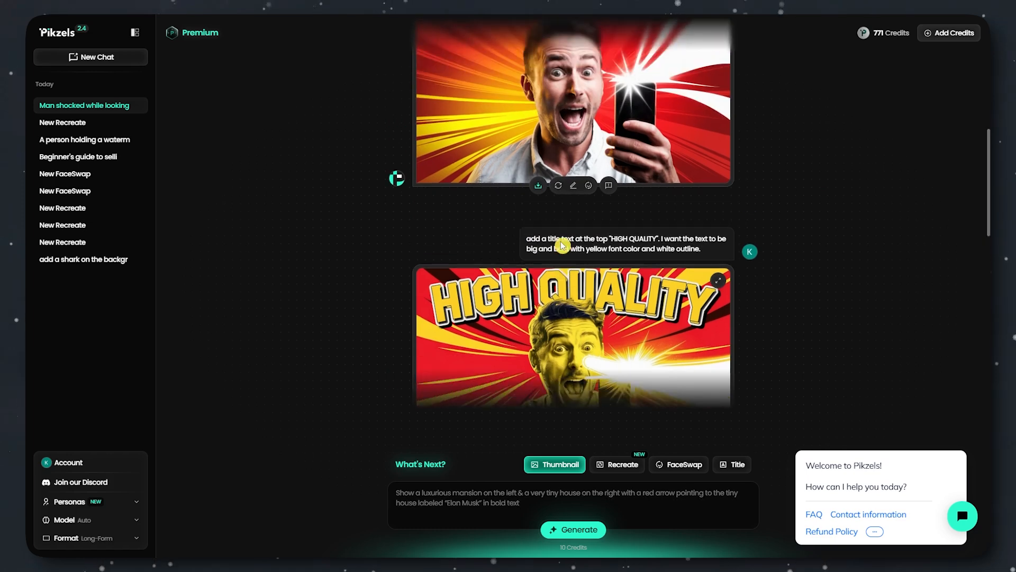
scroll(603, 296, "down", 2)
scroll(565, 320, "down", 5)
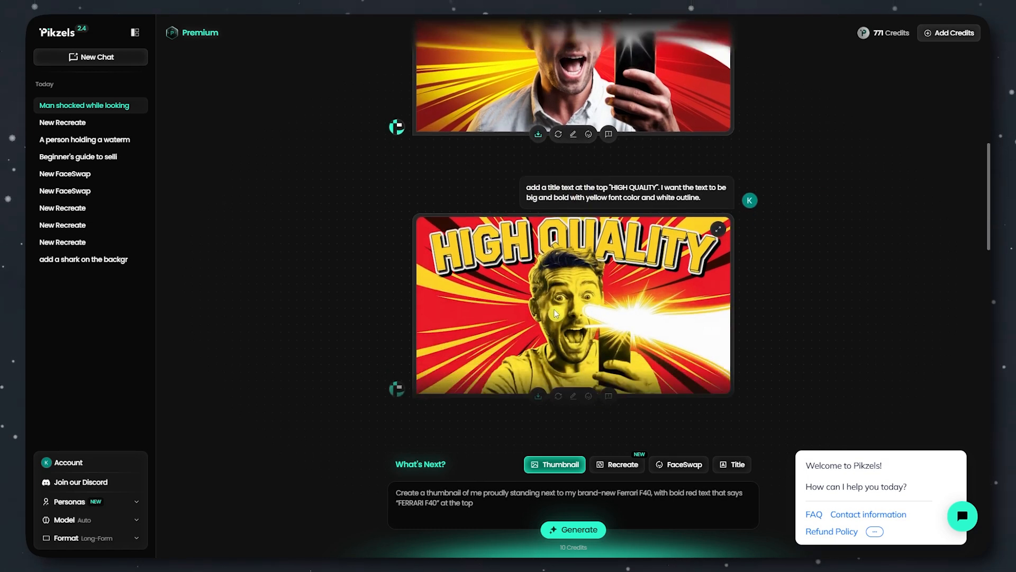
scroll(563, 262, "down", 2)
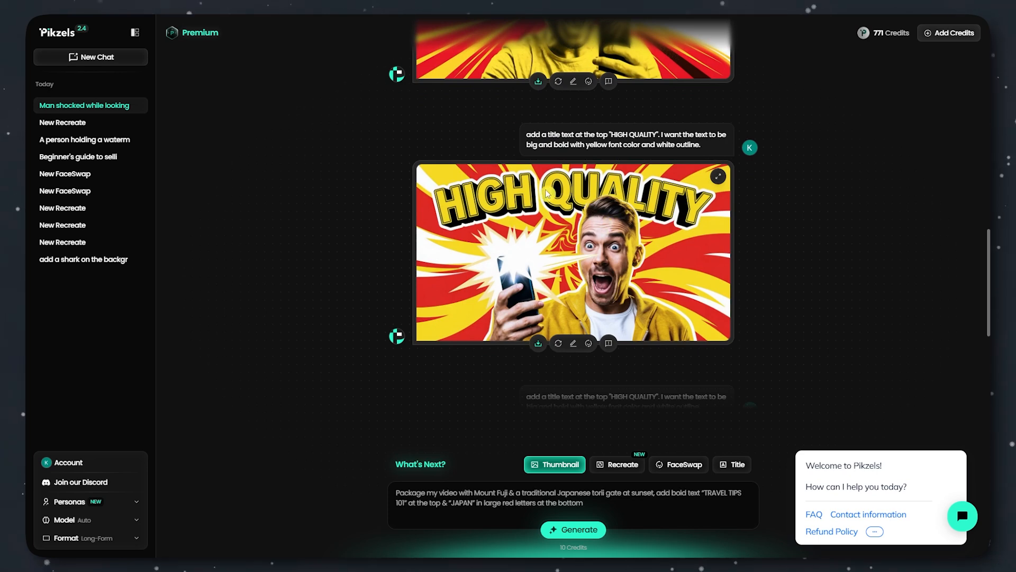
scroll(487, 220, "up", 4)
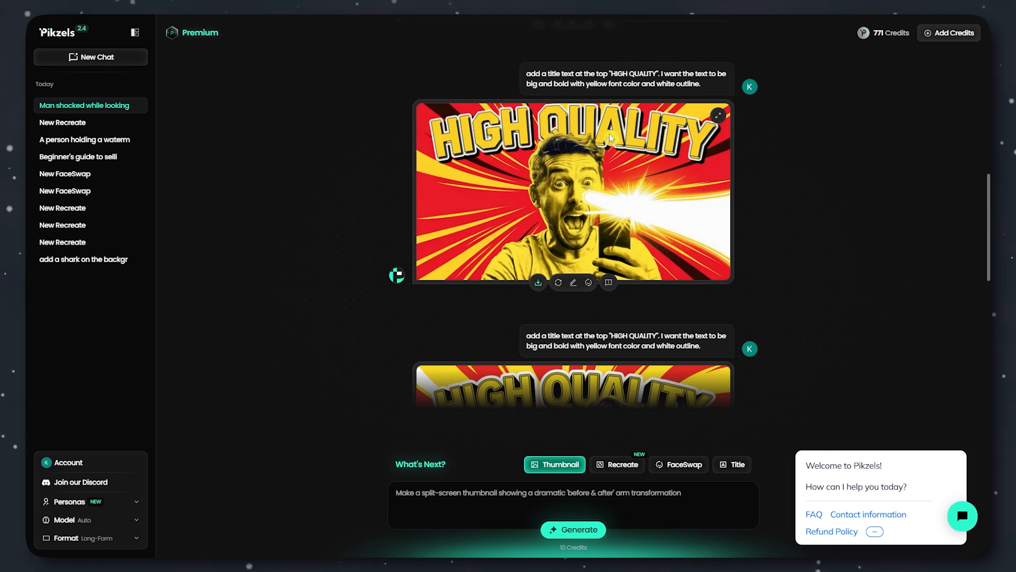
scroll(681, 139, "down", 3)
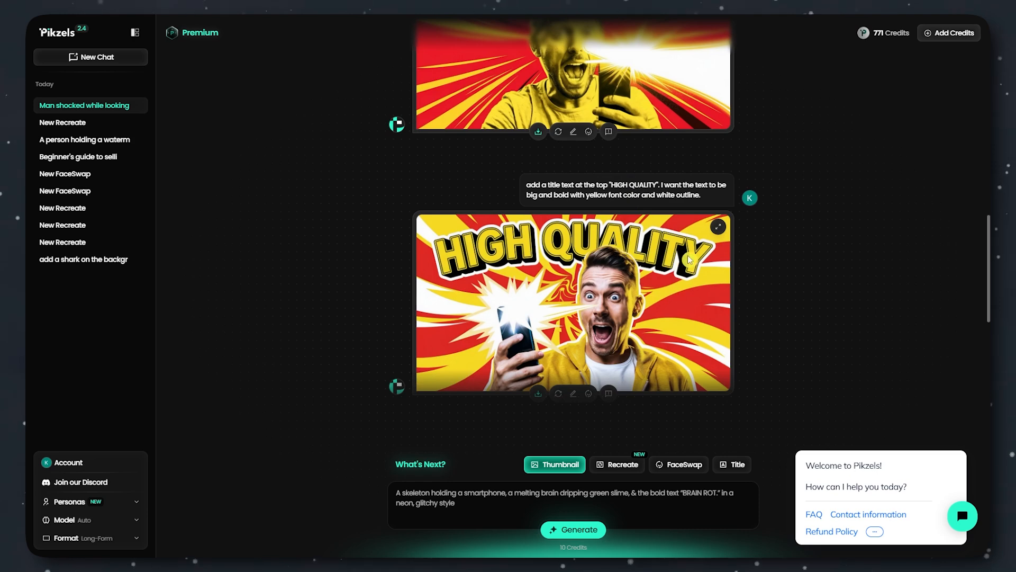
scroll(620, 247, "down", 3)
scroll(582, 243, "up", 2)
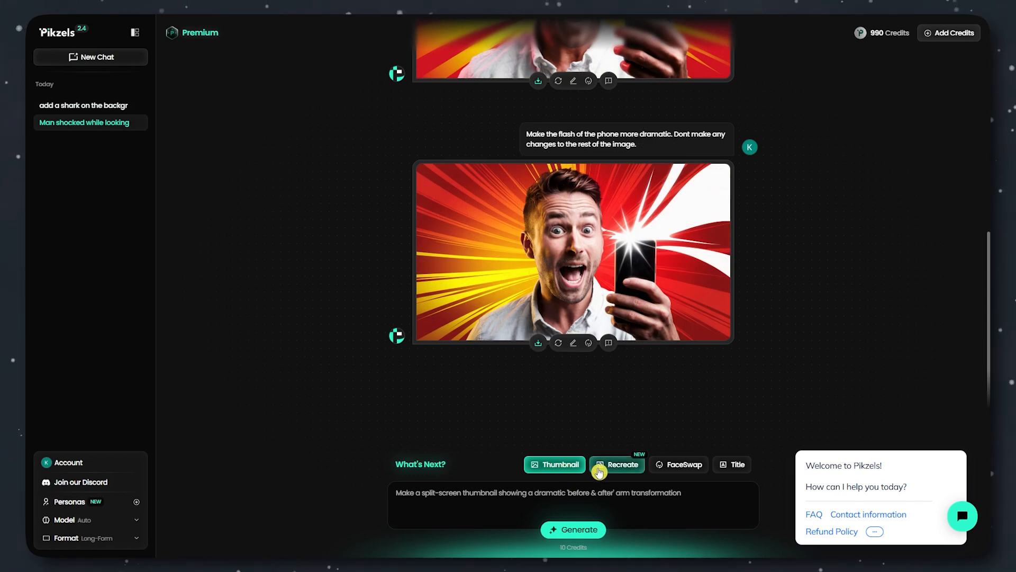
Start a new chat and switch it to the Recreate mode
left_click(86, 58)
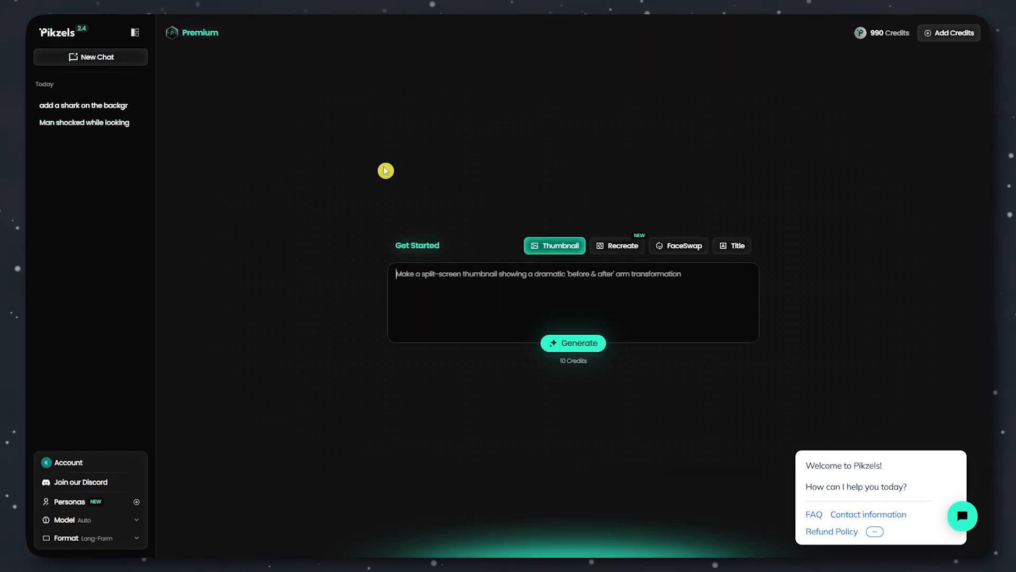
left_click(625, 252)
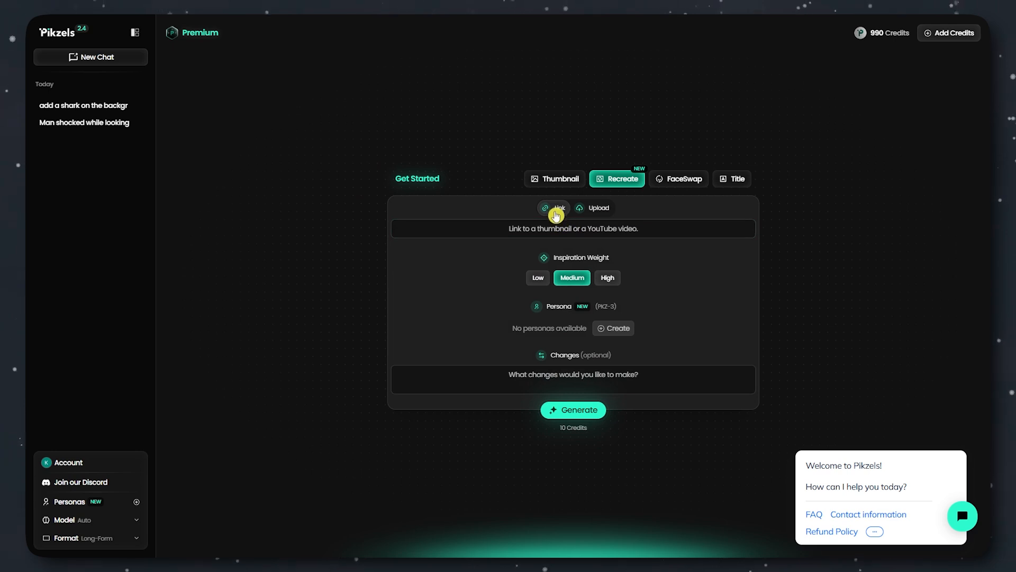
Examine the Link and Upload source options for recreating a thumbnail, returning to the Link option
left_click(539, 231)
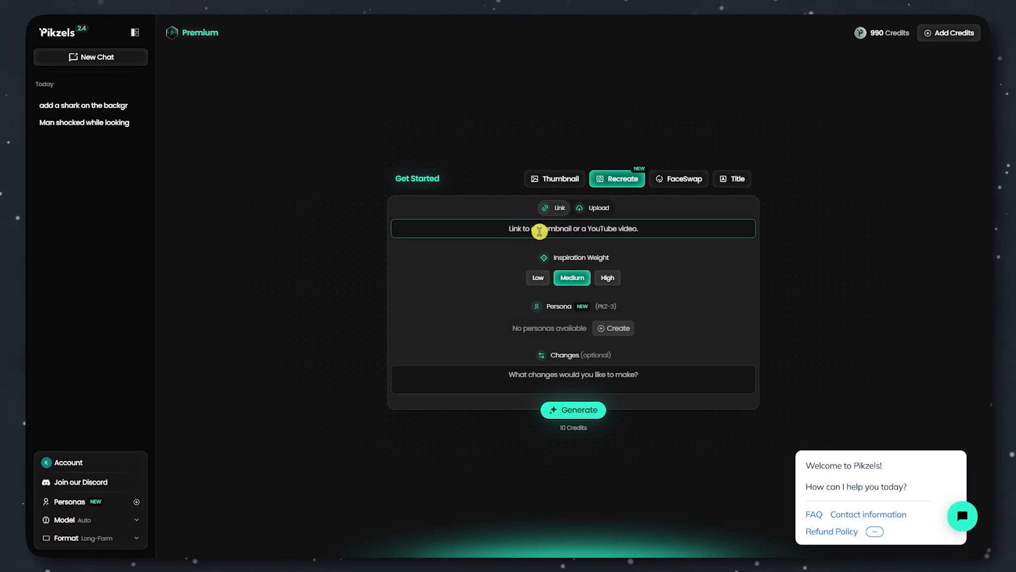
left_click(594, 211)
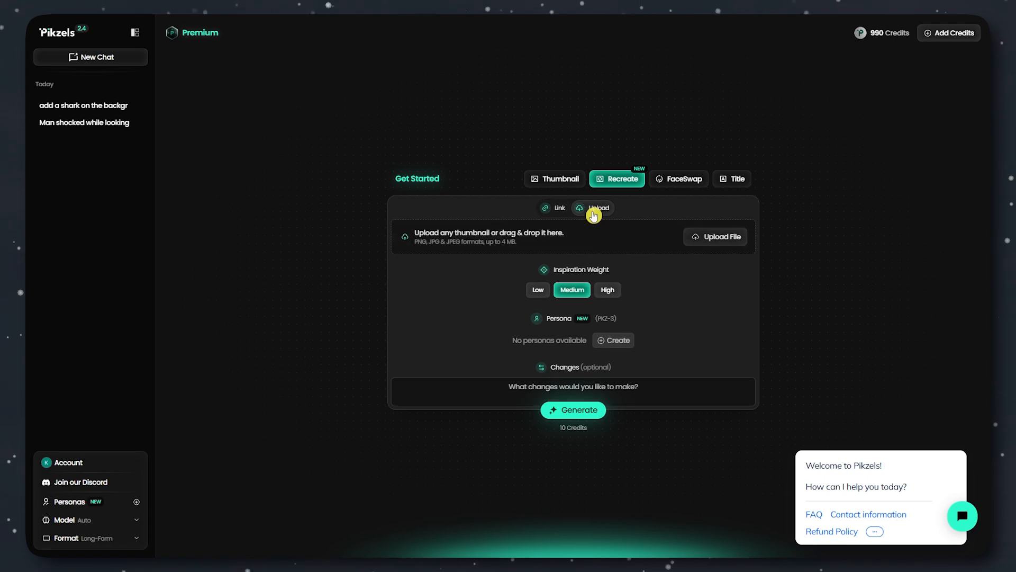
left_click(554, 207)
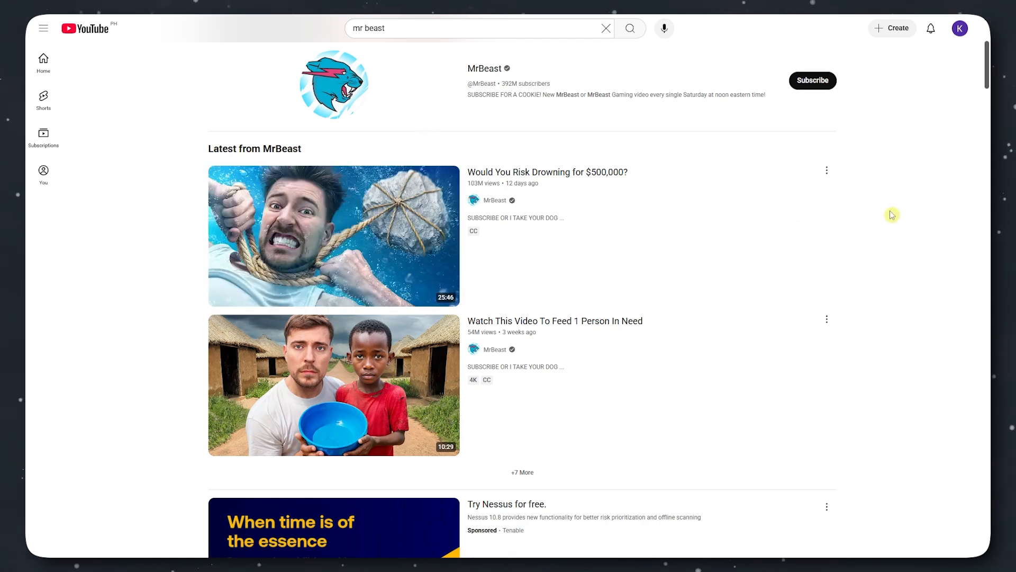
Switch to YouTube and copy the share link of MrBeast's video "Would You Risk Drowning for $500,000?"
left_click(827, 170)
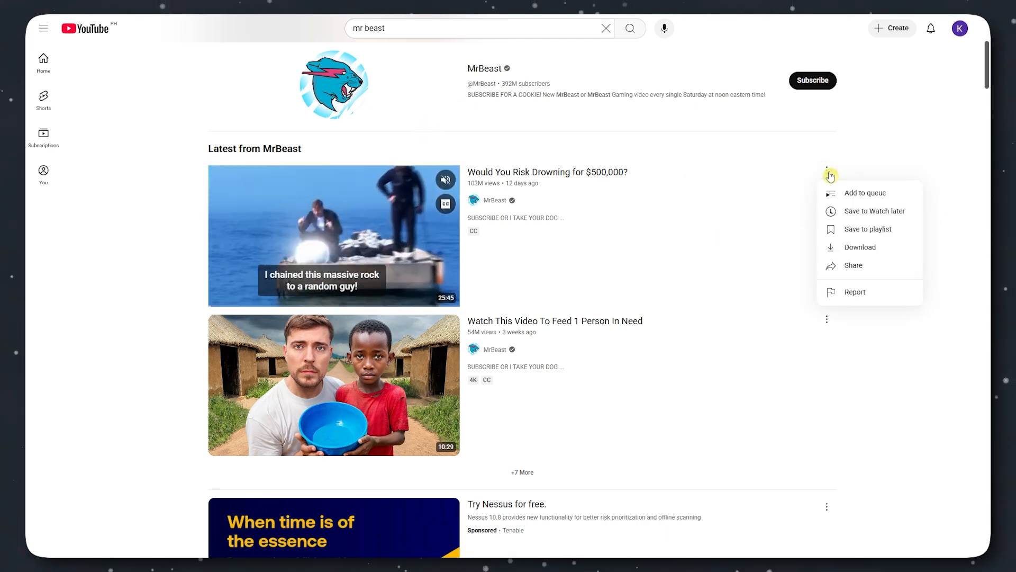
left_click(864, 273)
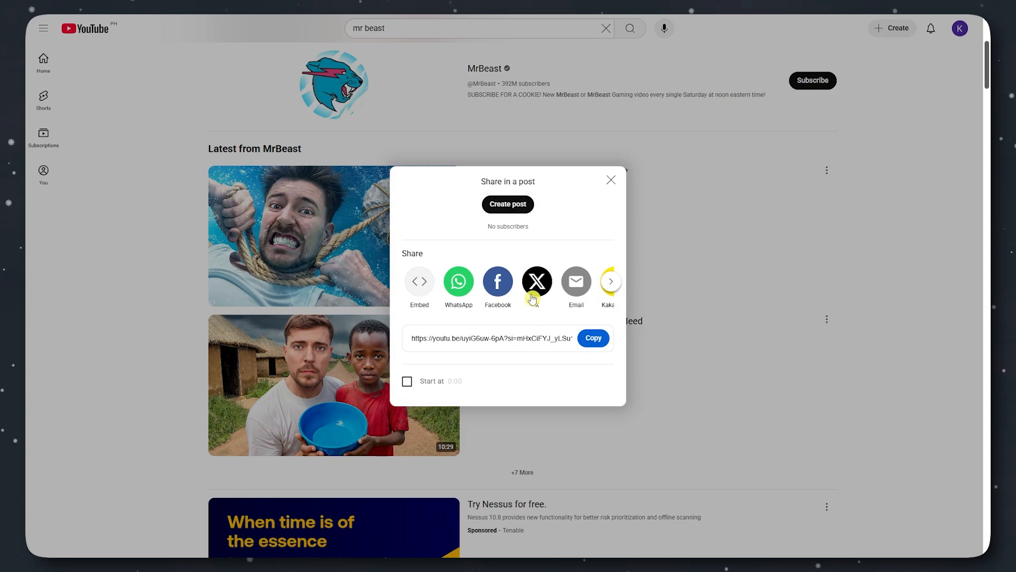
left_click(594, 337)
left_click(611, 183)
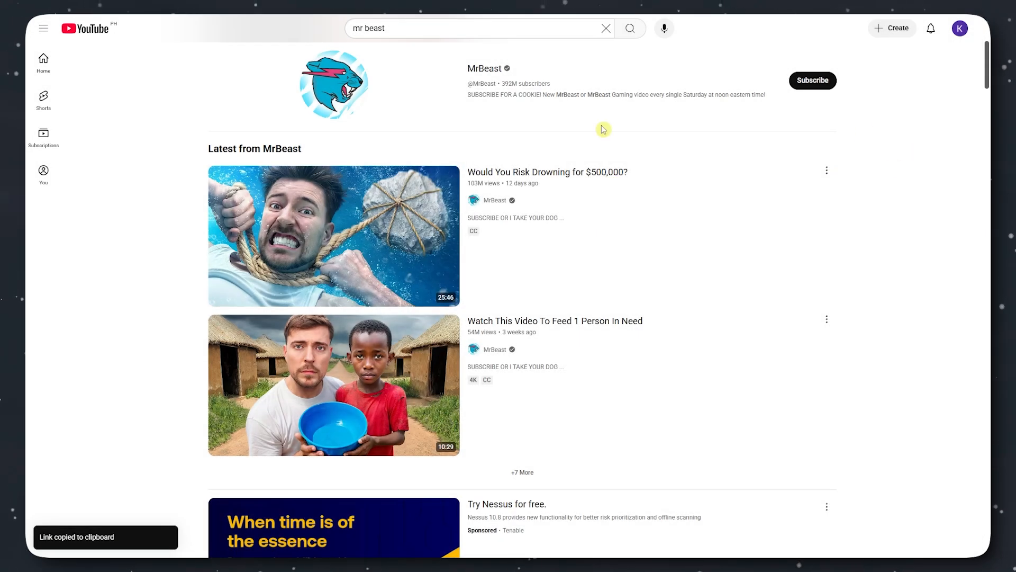
Switch back to Pikzels and paste the copied YouTube video link as the source for the recreation
key("ctrl+Tab")
left_click(519, 226)
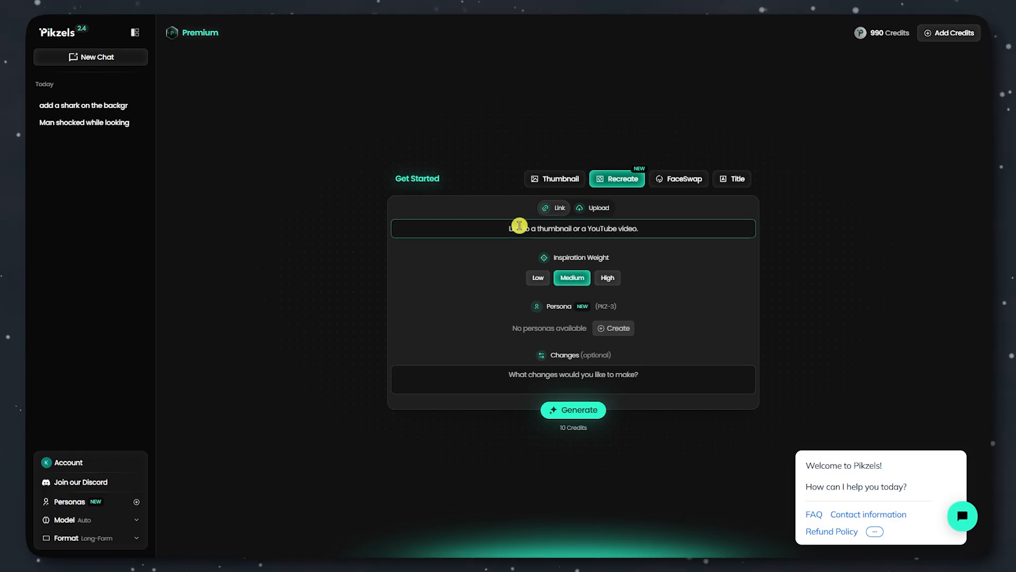
key("ctrl+v")
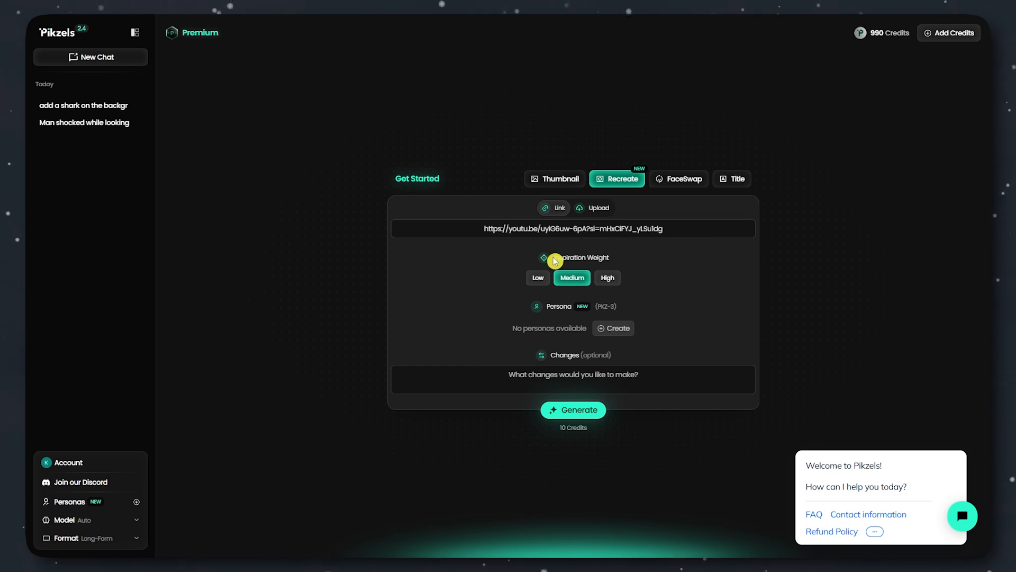
Try the Low and Medium inspiration weights for the linked video, then set the Inspiration Weight to High
left_click_drag(552, 258, 609, 258)
left_click(539, 283)
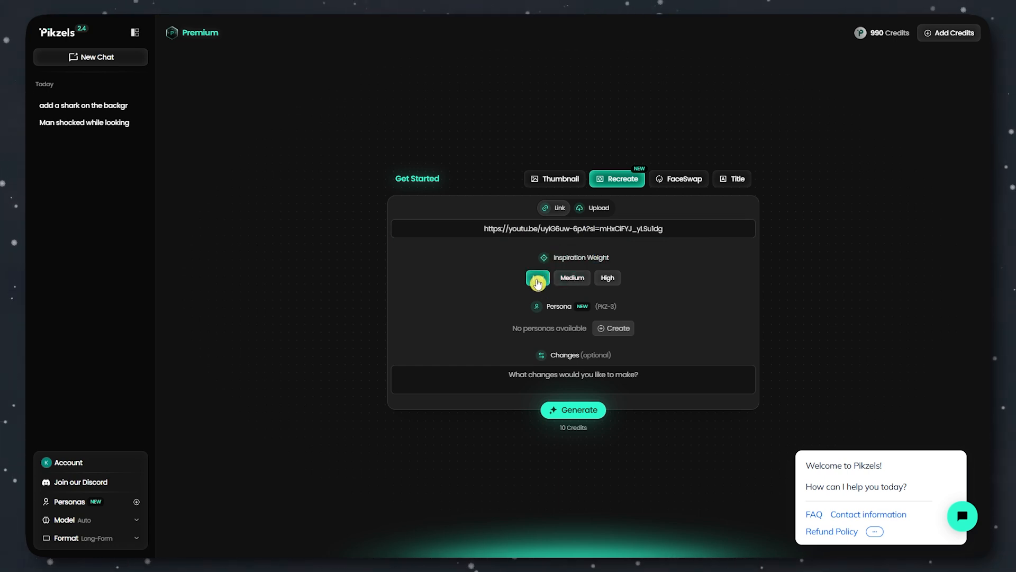
left_click(529, 230)
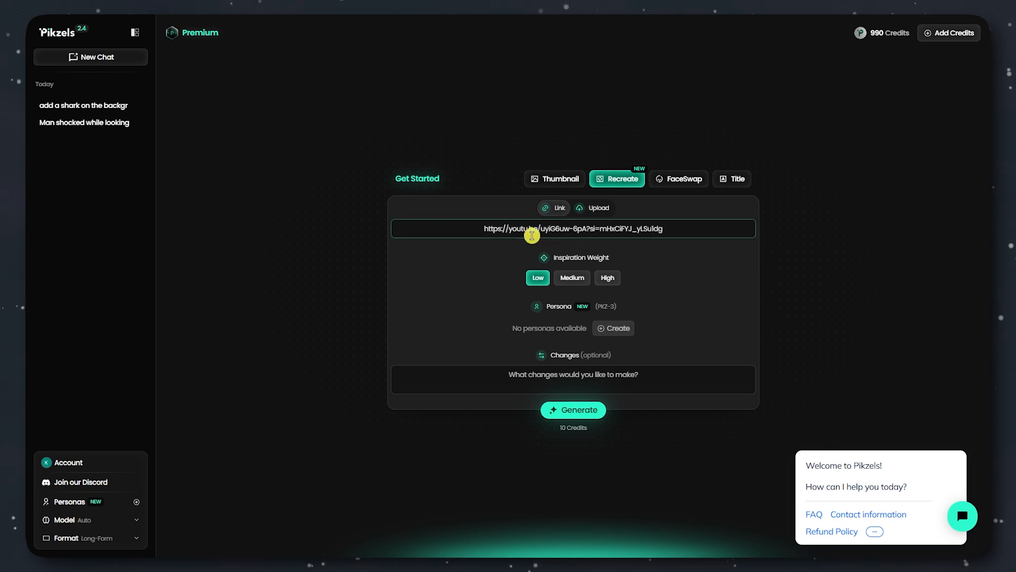
left_click_drag(478, 227, 670, 227)
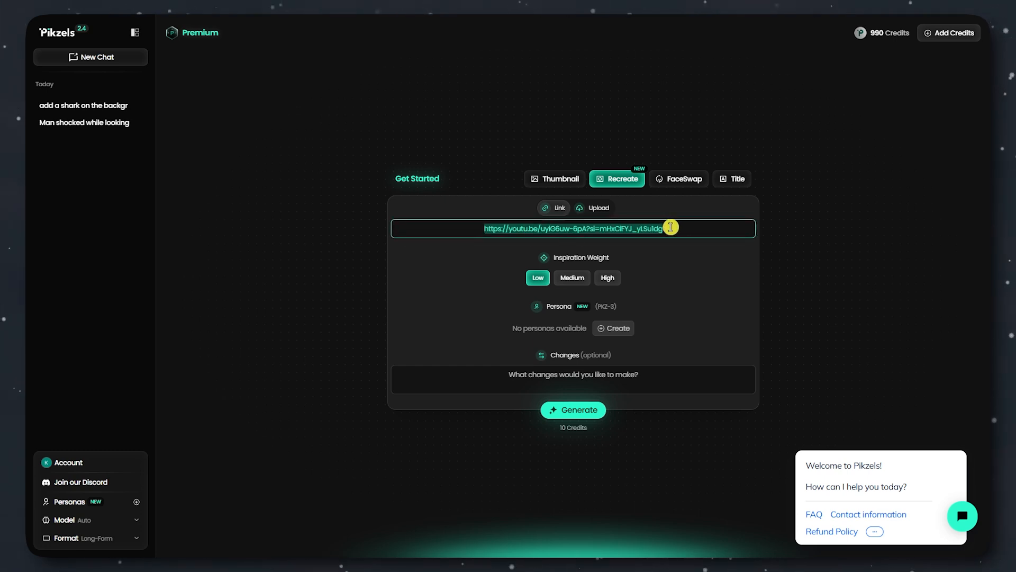
left_click(573, 276)
left_click(608, 276)
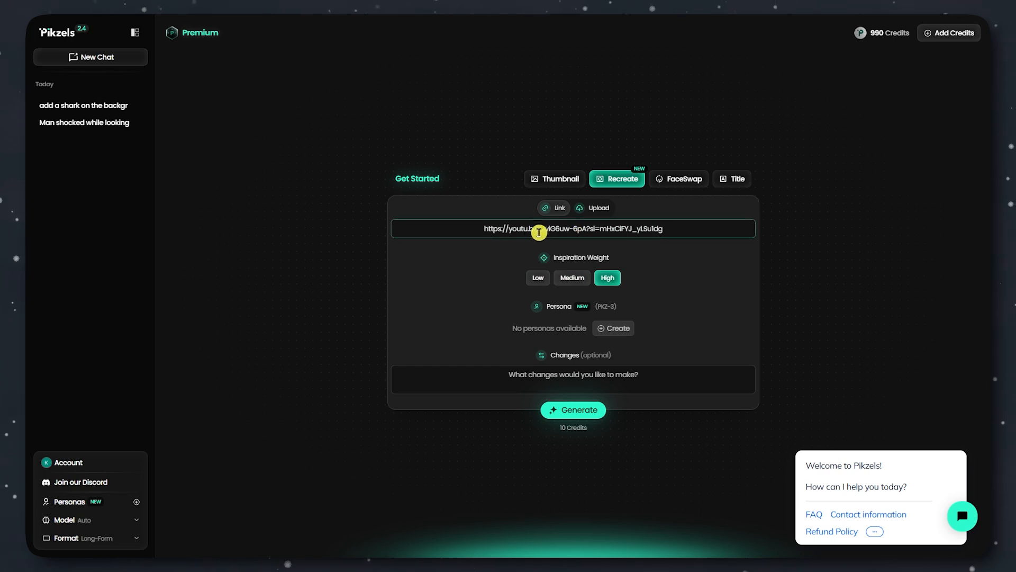
left_click_drag(483, 228, 685, 228)
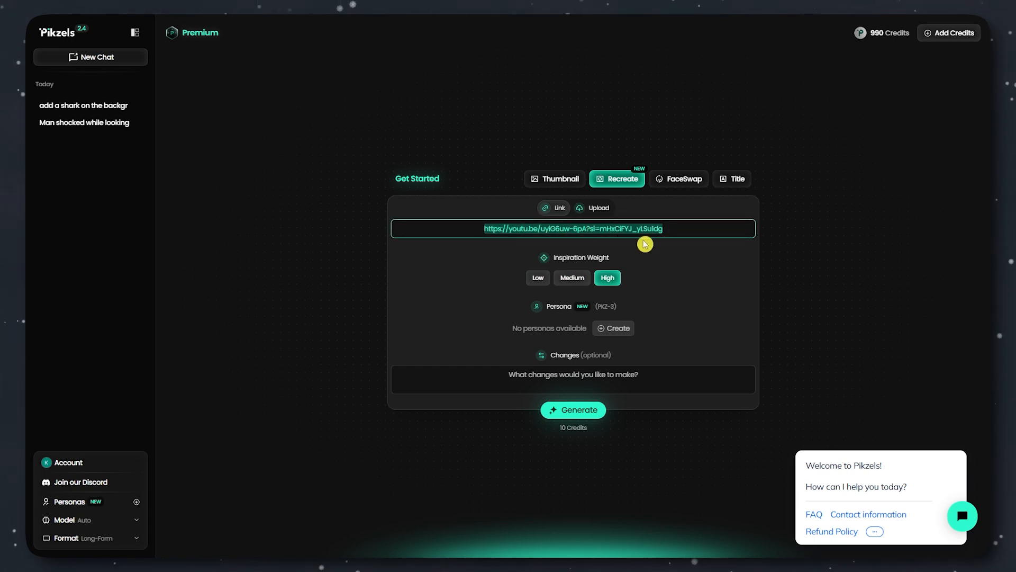
left_click(658, 281)
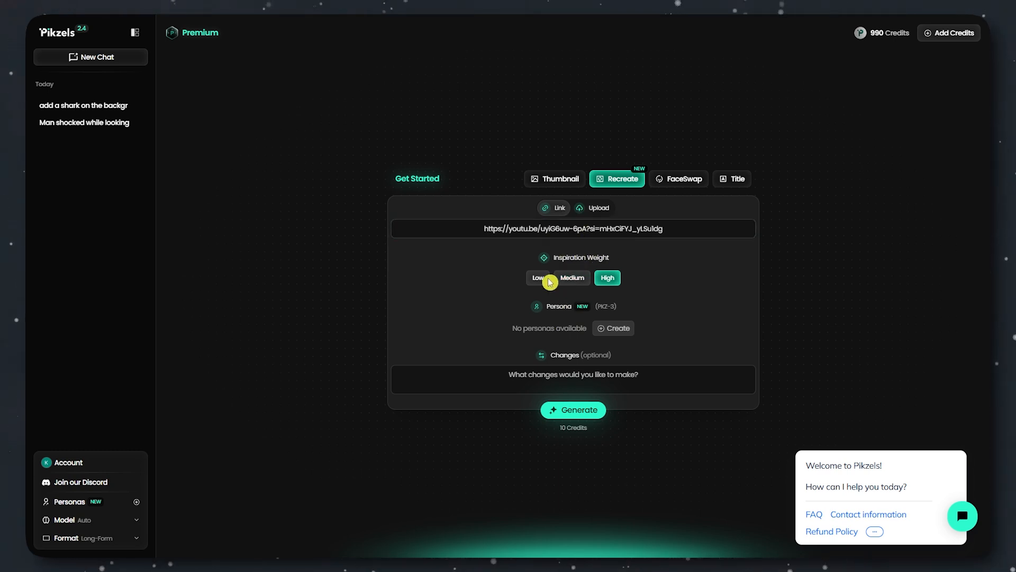
Check the Persona and Changes options, leave both empty, and generate the recreated thumbnail
left_click_drag(524, 326, 583, 324)
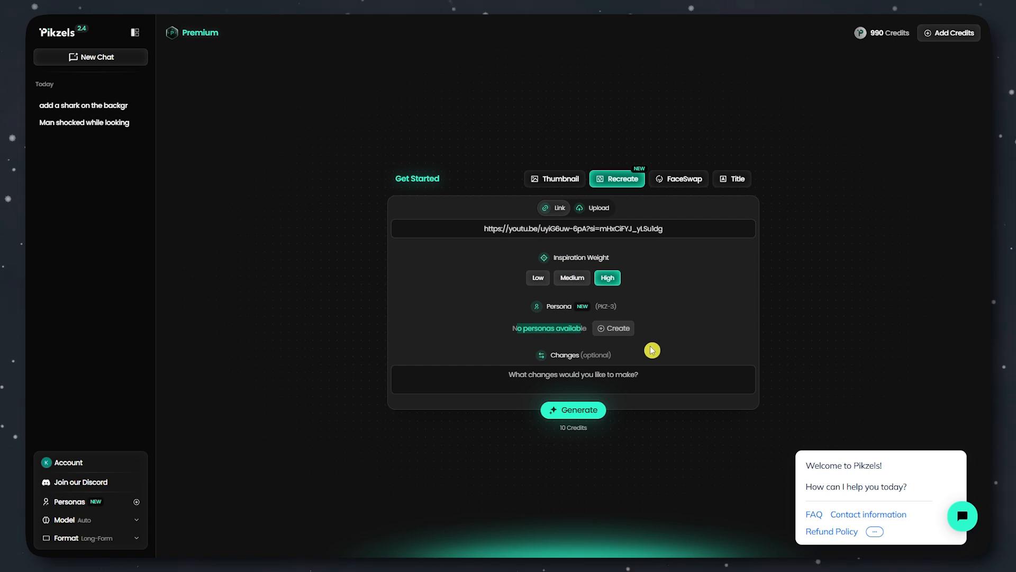
left_click(629, 357)
left_click_drag(552, 356, 588, 357)
left_click(568, 378)
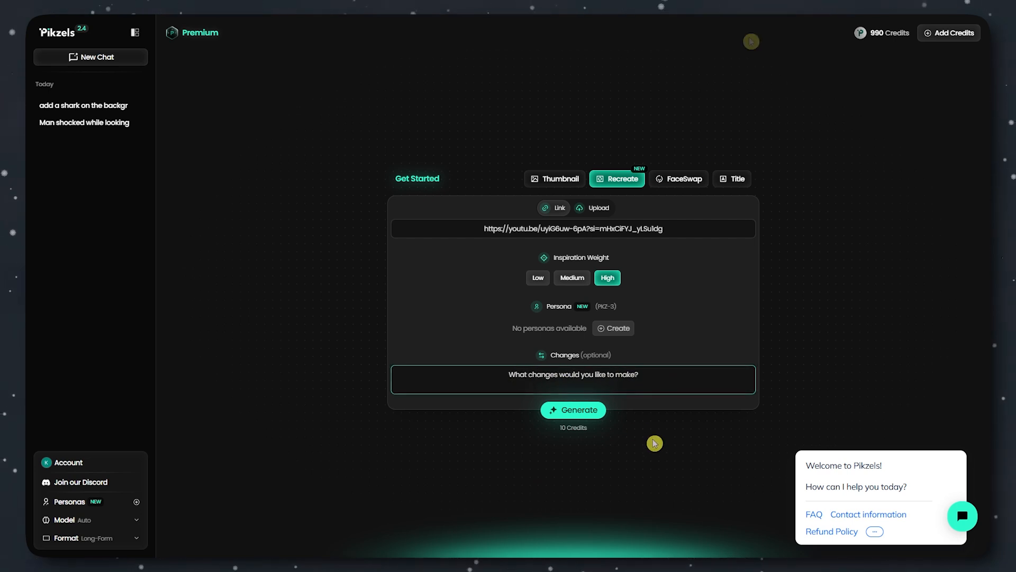
left_click(565, 416)
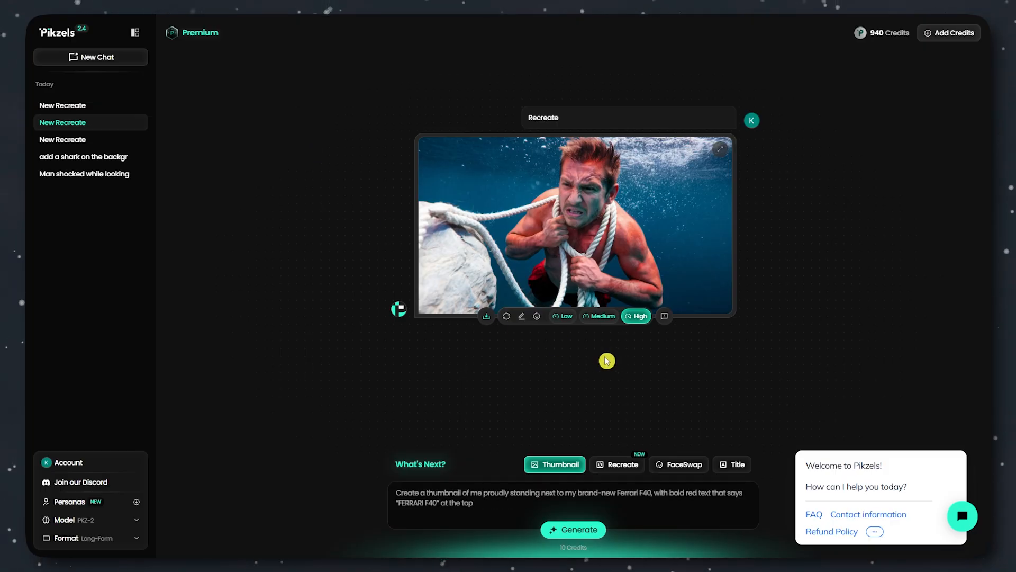
Edit the recreated thumbnail with the instruction "add bubbles around the subject like it is having a hard time breathing" and generate it
left_click(526, 316)
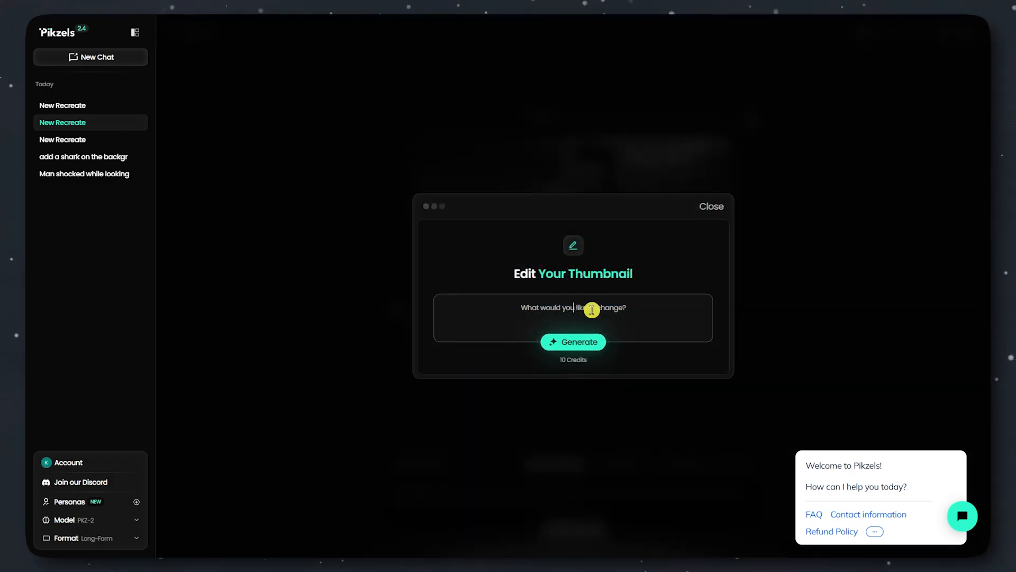
type("add bubbles a")
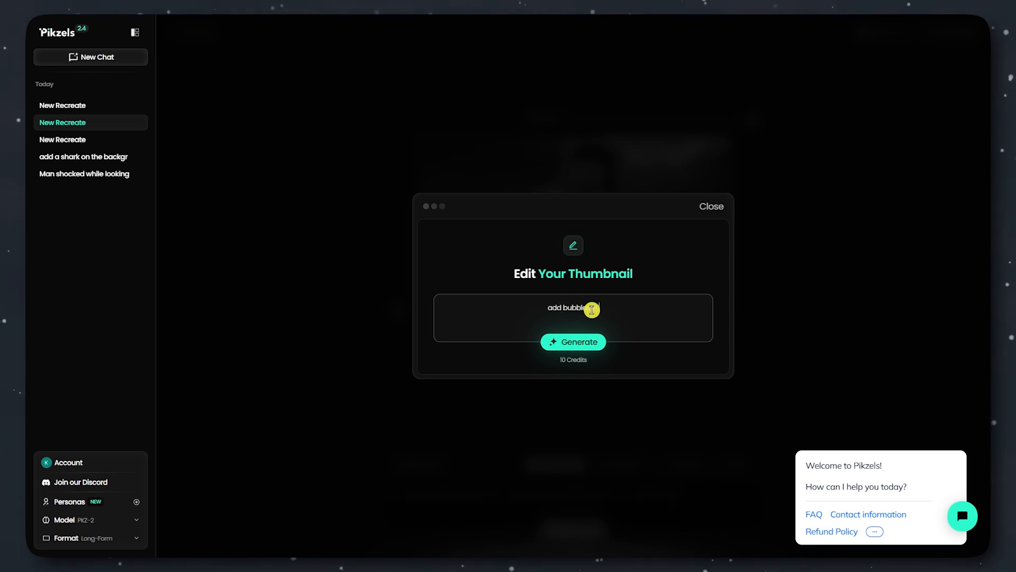
type("round the")
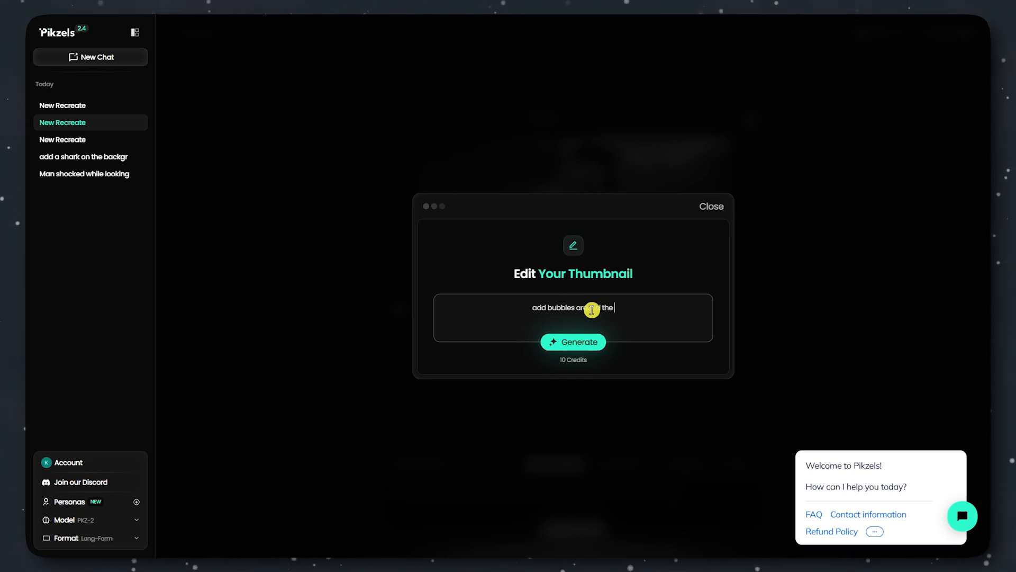
type(" subject like")
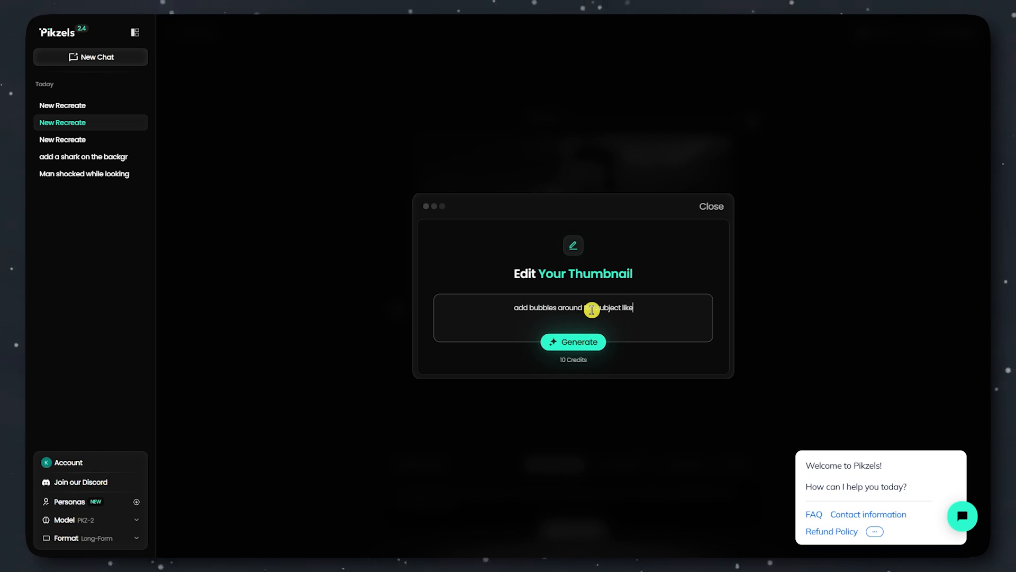
type(" it is having")
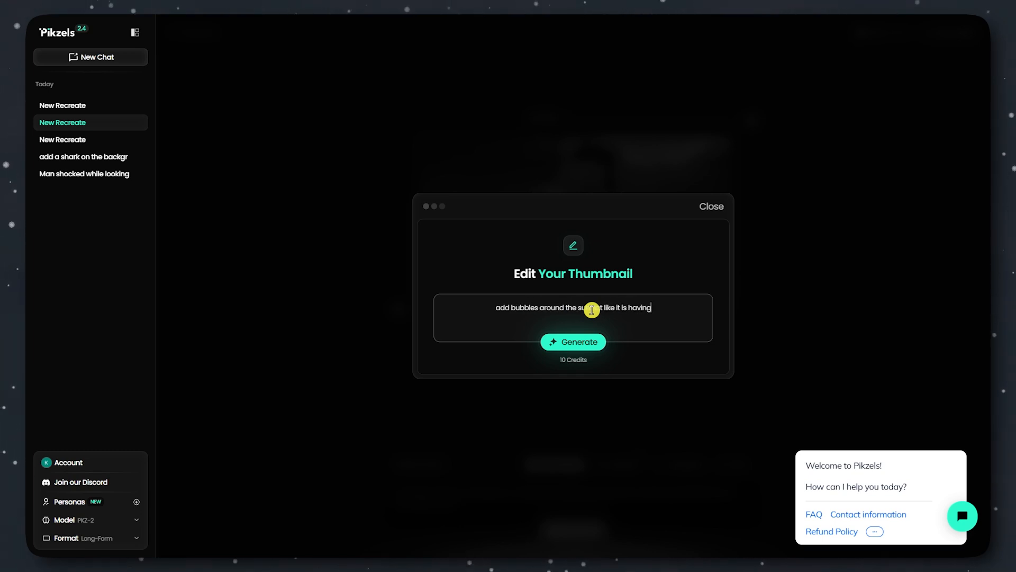
type(" a hard time breathing")
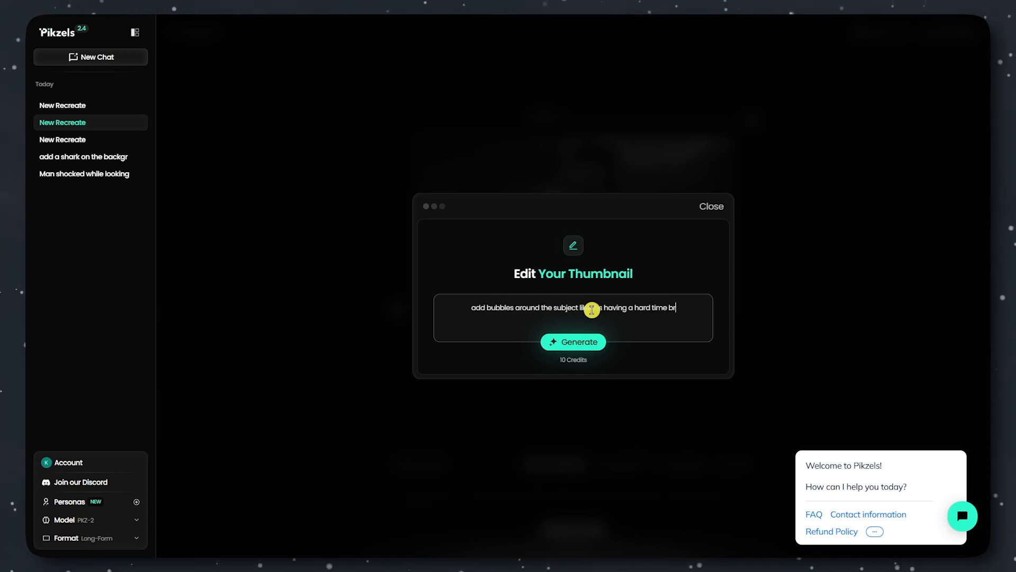
left_click(572, 342)
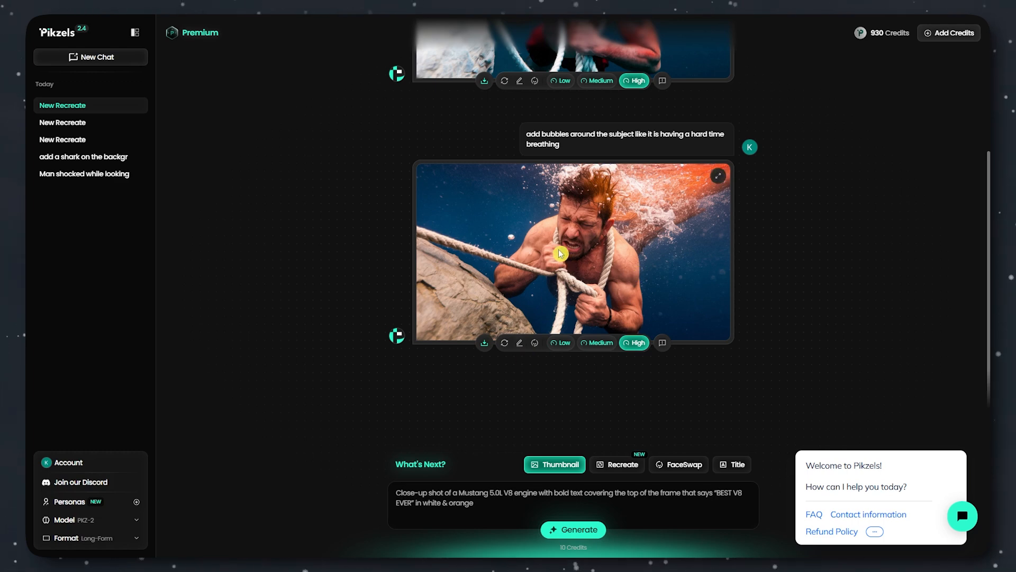
Compare the recreated underwater thumbnail with its edited version, examining the bubbles, the man's expression, the ropes and the colors
scroll(590, 86, "up", 3)
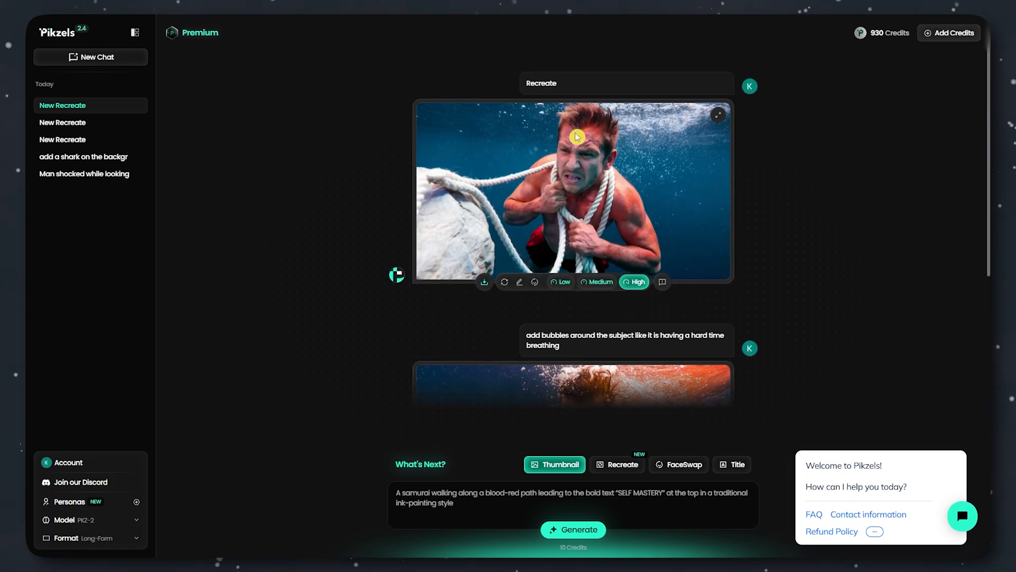
scroll(591, 154, "down", 1)
scroll(636, 160, "up", 2)
scroll(599, 224, "down", 3)
scroll(594, 274, "up", 2)
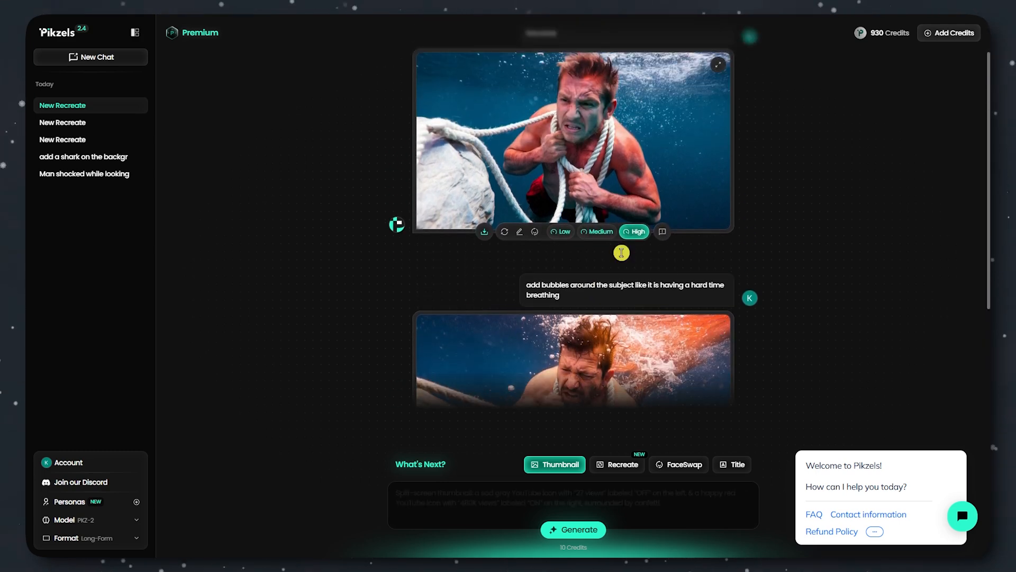
scroll(621, 253, "down", 2)
scroll(608, 291, "up", 3)
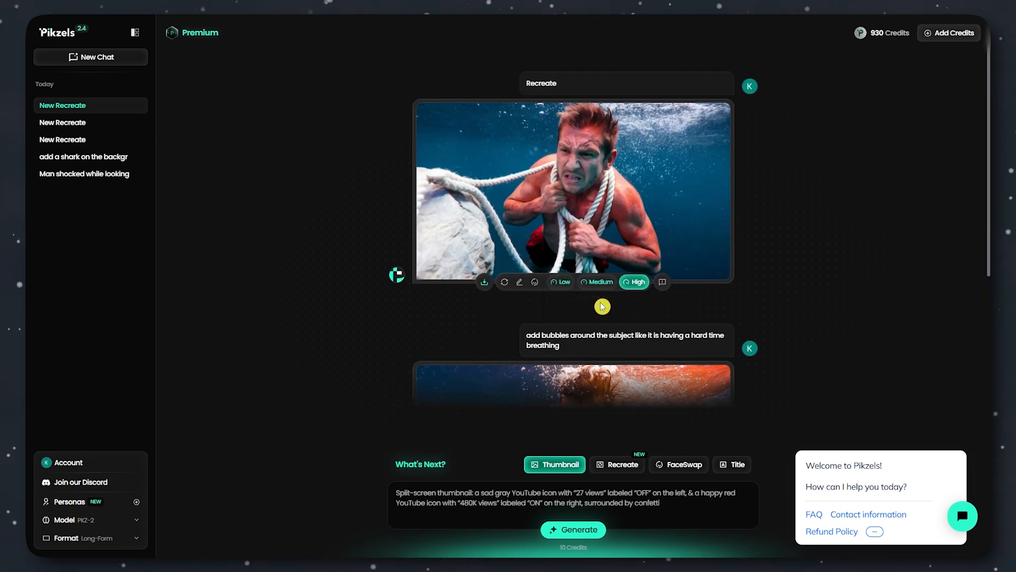
scroll(603, 306, "down", 4)
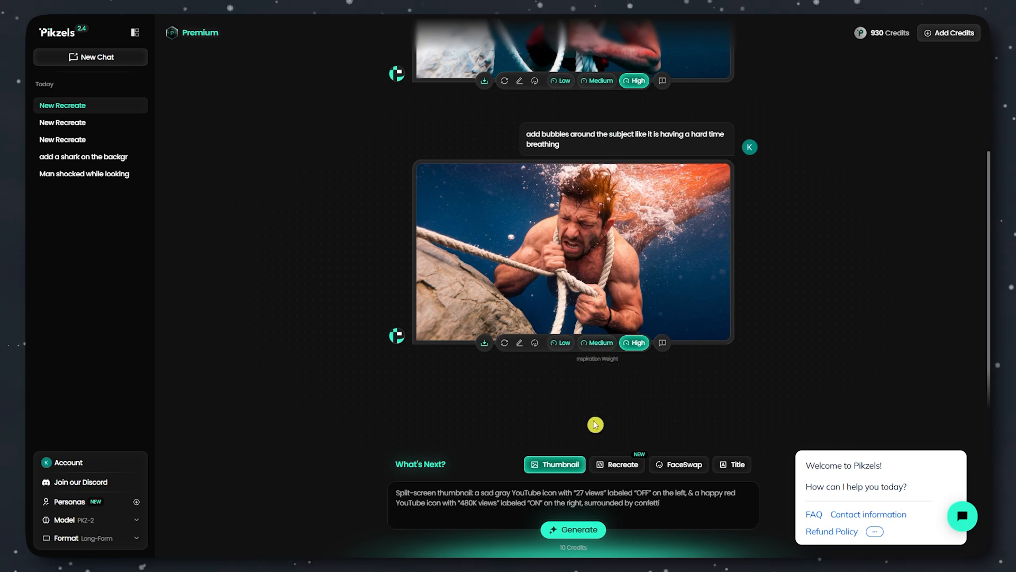
left_click(615, 464)
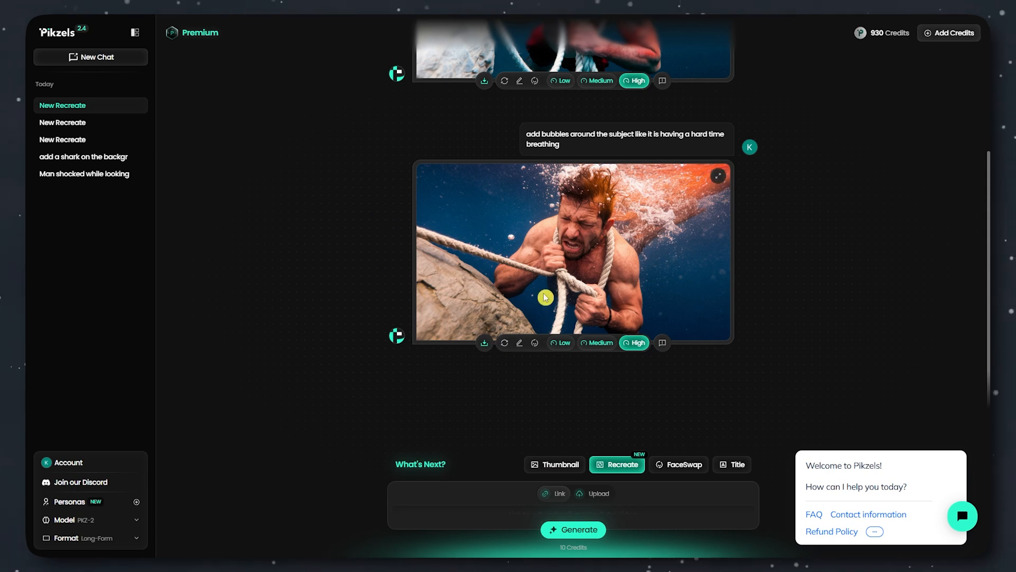
scroll(536, 242, "up", 3)
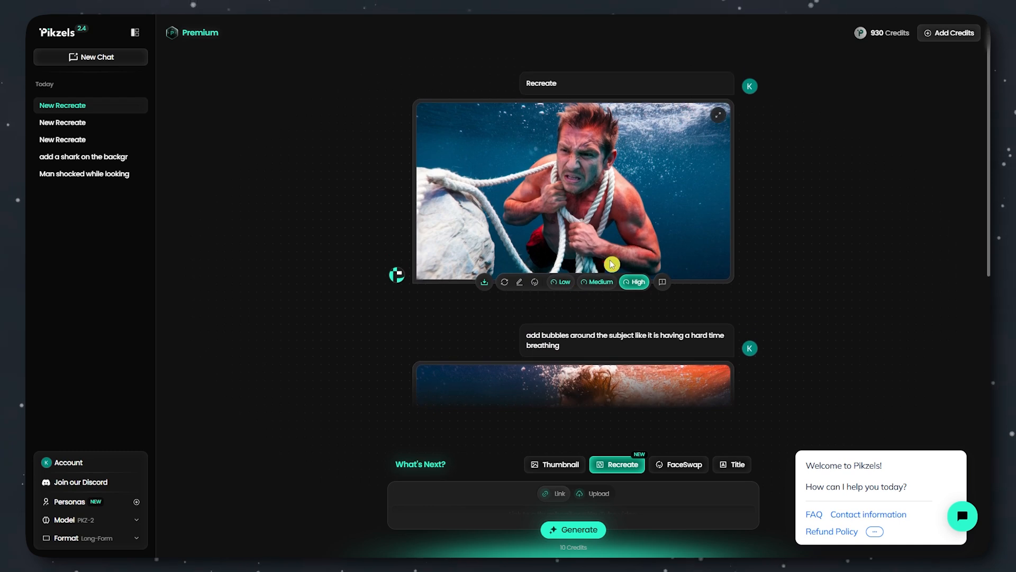
scroll(610, 259, "down", 3)
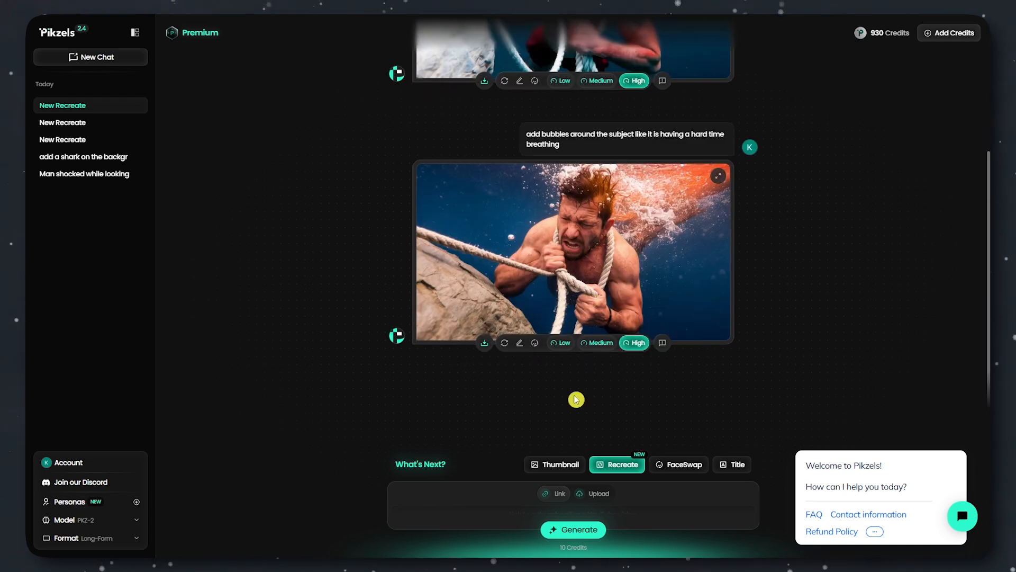
mouse_move(688, 411)
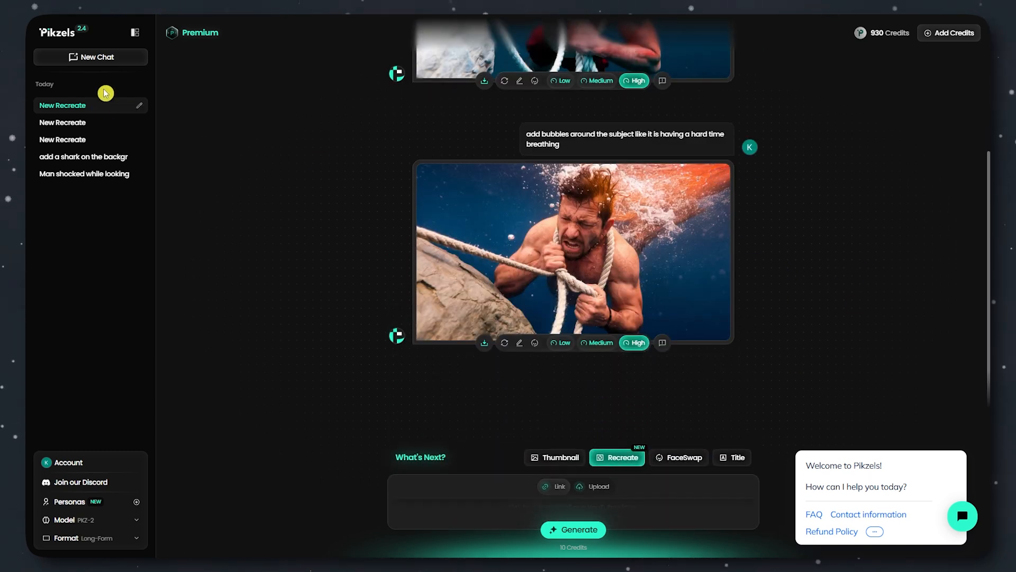
Start a new chat in FaceSwap mode and upload erLbbextvIY-HD.jpg as the thumbnail
left_click(105, 61)
left_click(675, 250)
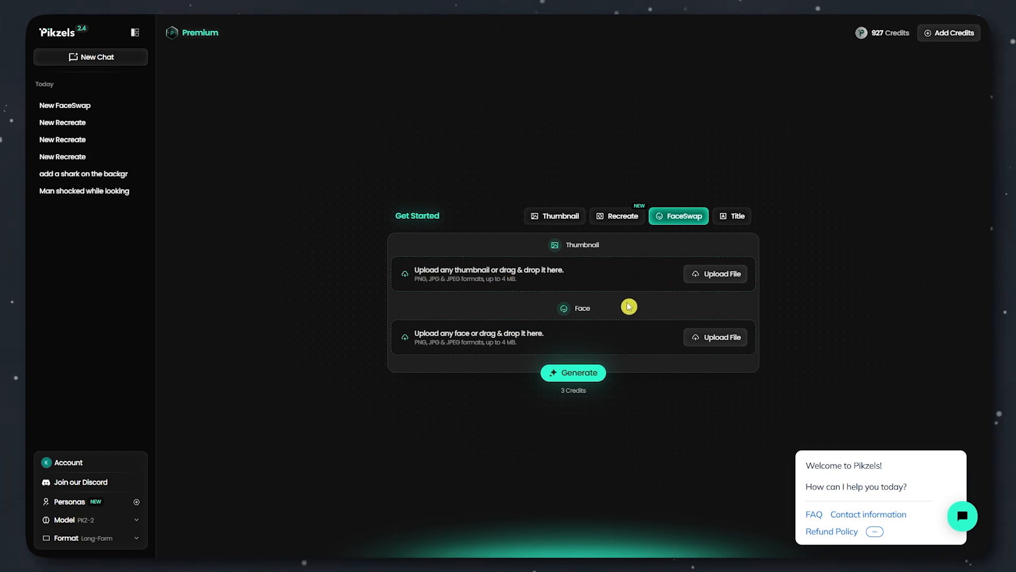
left_click(700, 273)
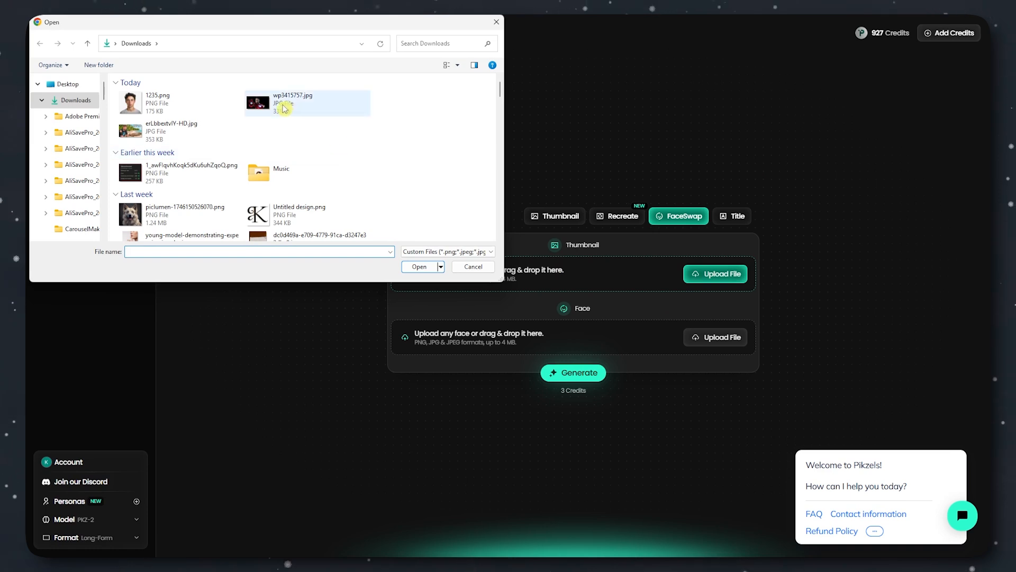
left_click(168, 130)
left_click(419, 267)
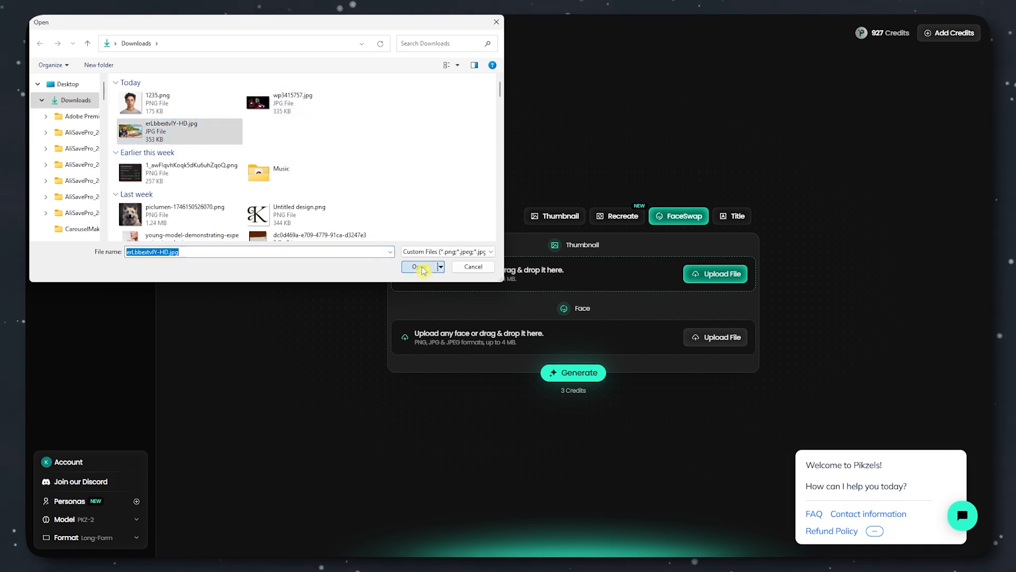
Upload 1235.png as the face for the swap and generate the FaceSwap thumbnail
left_click(721, 337)
left_click(214, 106)
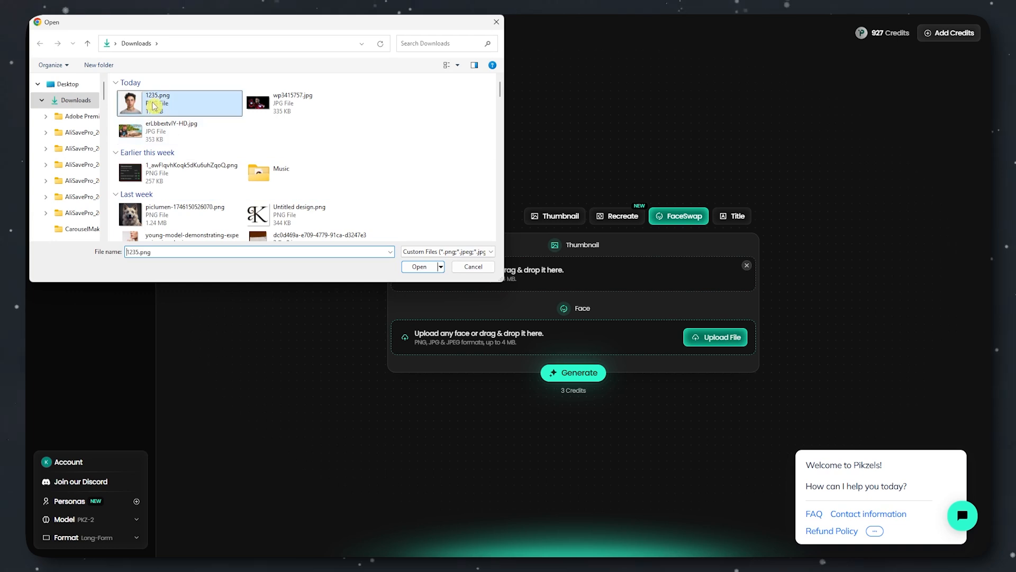
left_click(421, 267)
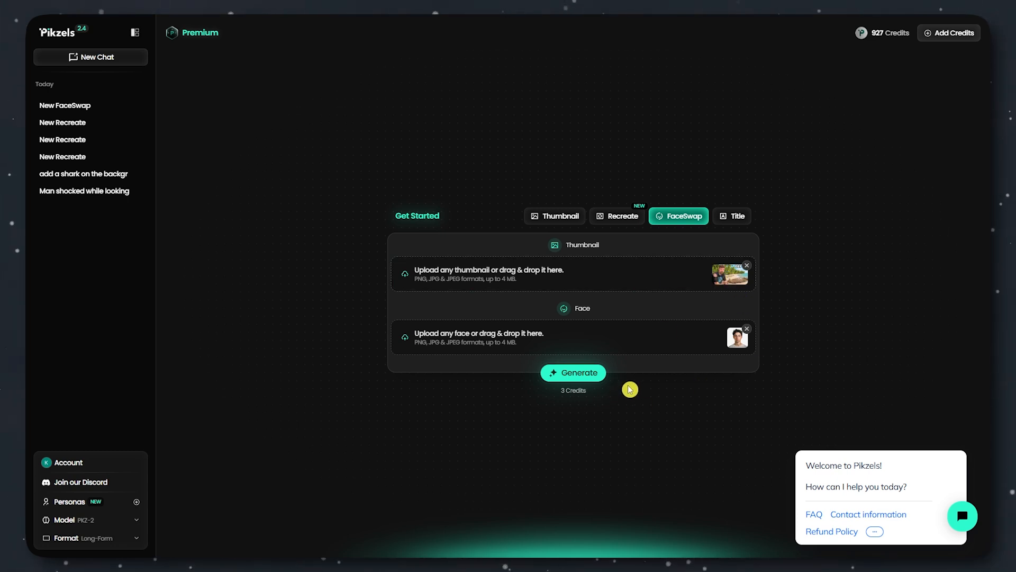
left_click(573, 372)
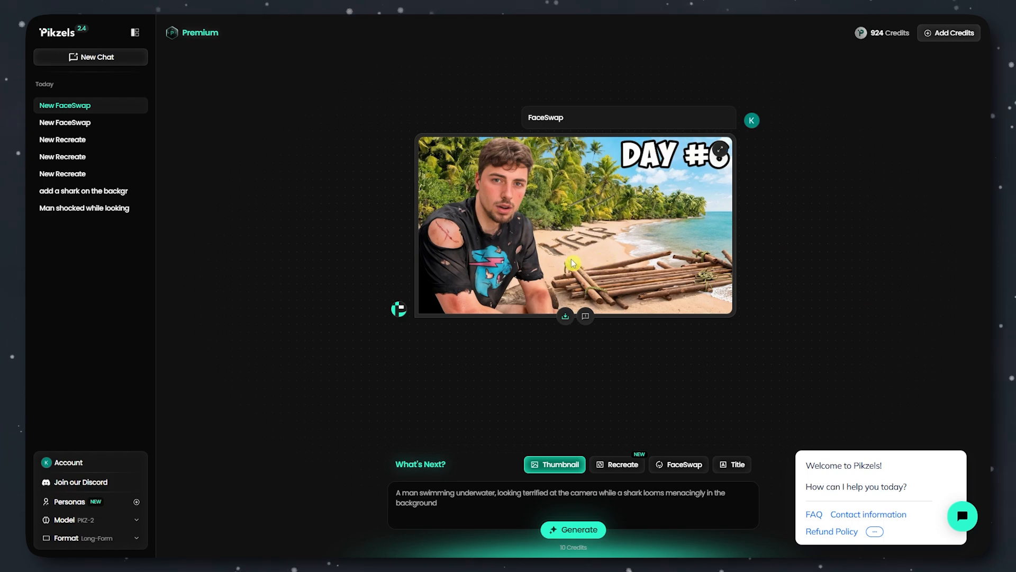
Compare the face-swapped thumbnail side by side with the original erLbbextvIY-HD.jpg and the face image 1235.png
left_click_drag(455, 32, 193, 69)
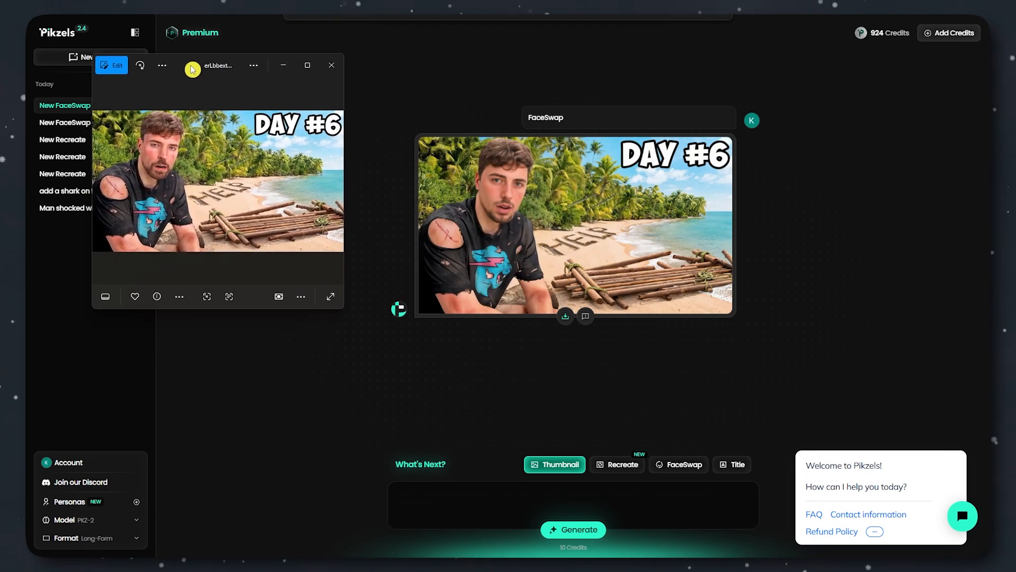
left_click_drag(314, 240, 212, 313)
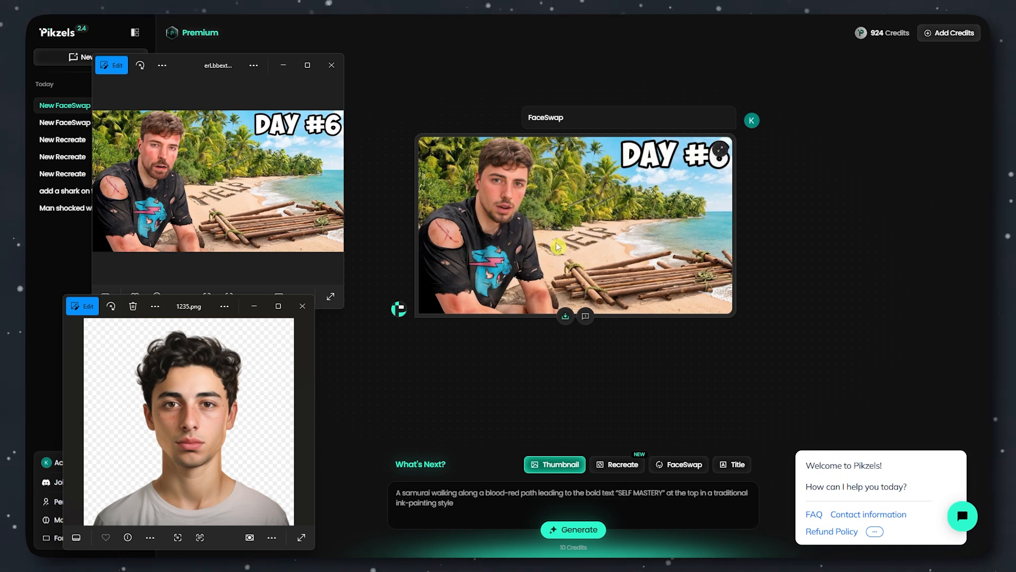
left_click(454, 84)
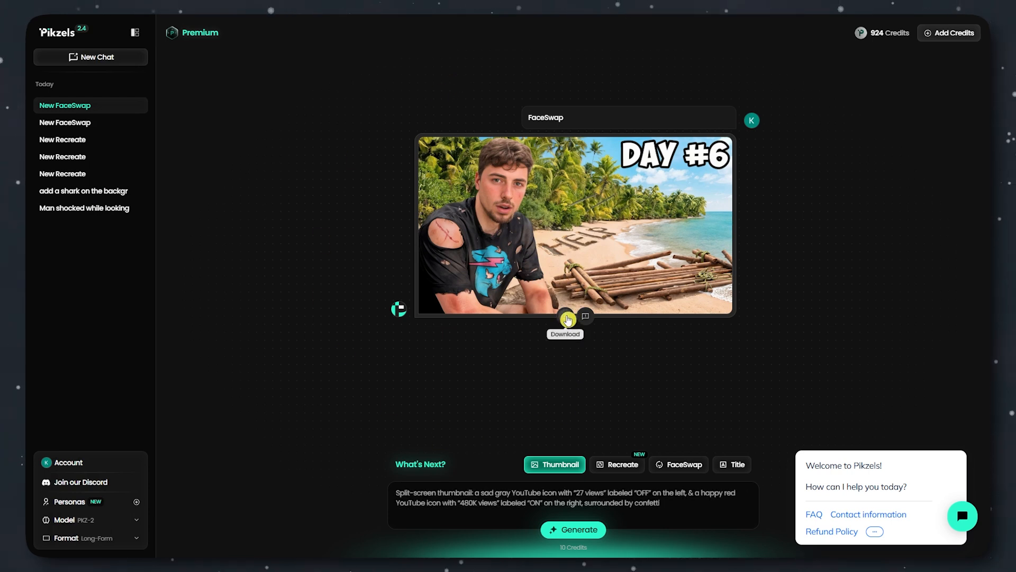
Download the face-swapped beach thumbnail
left_click(675, 464)
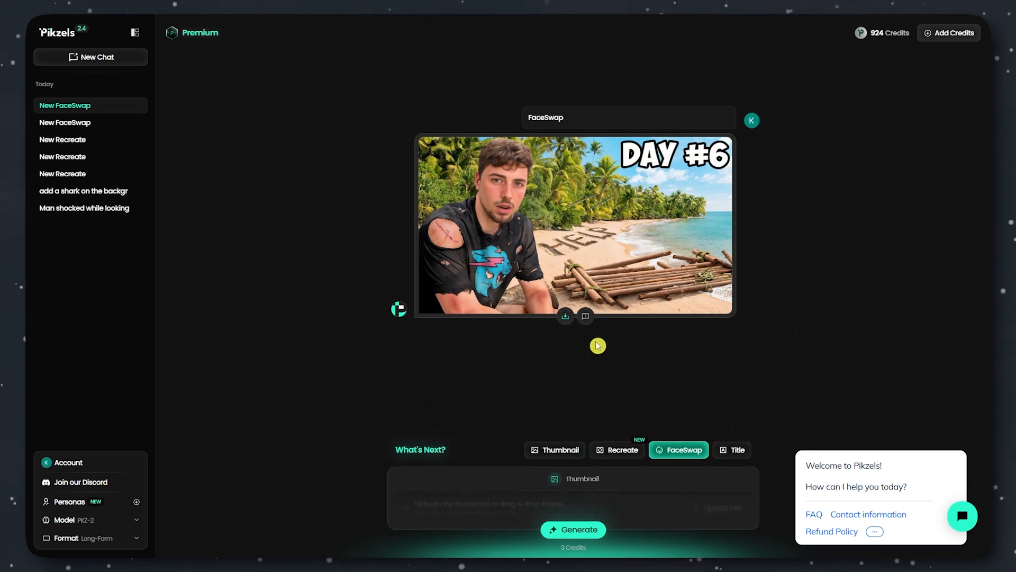
left_click(566, 316)
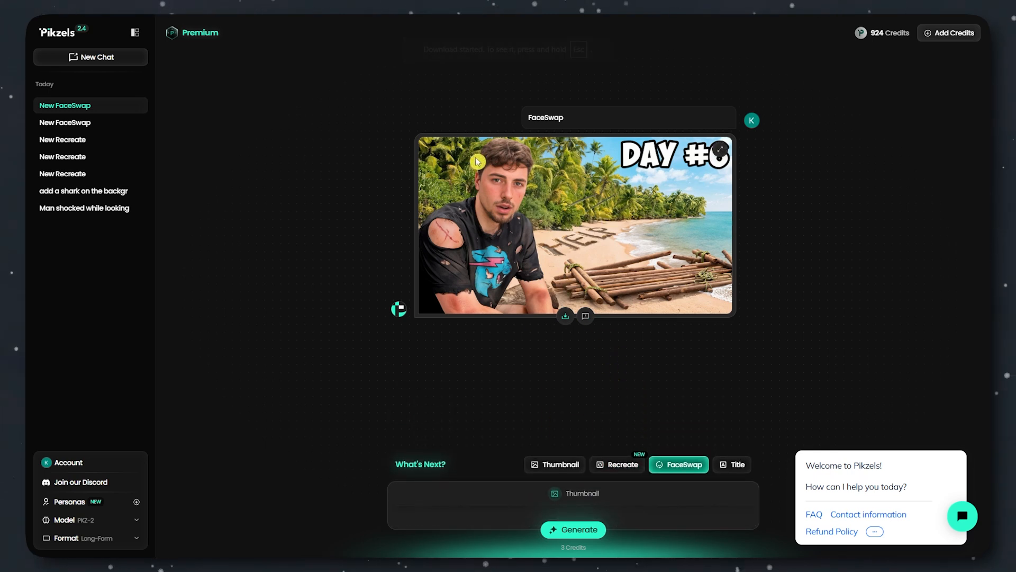
left_click(603, 372)
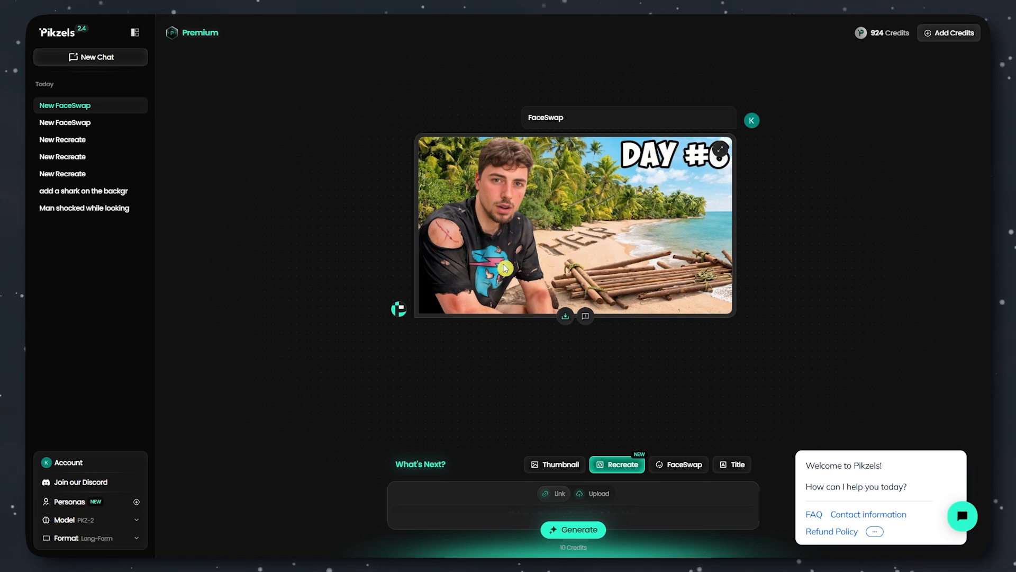
Start a new chat in Title mode and write a prompt about a beginner's guide to selling digital products 2025
mouse_move(669, 484)
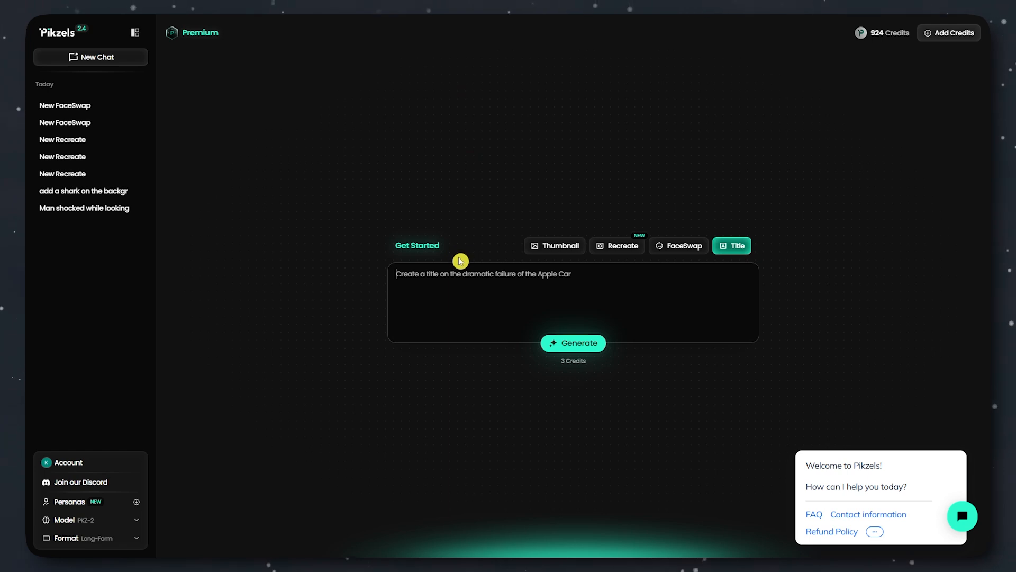
left_click(427, 277)
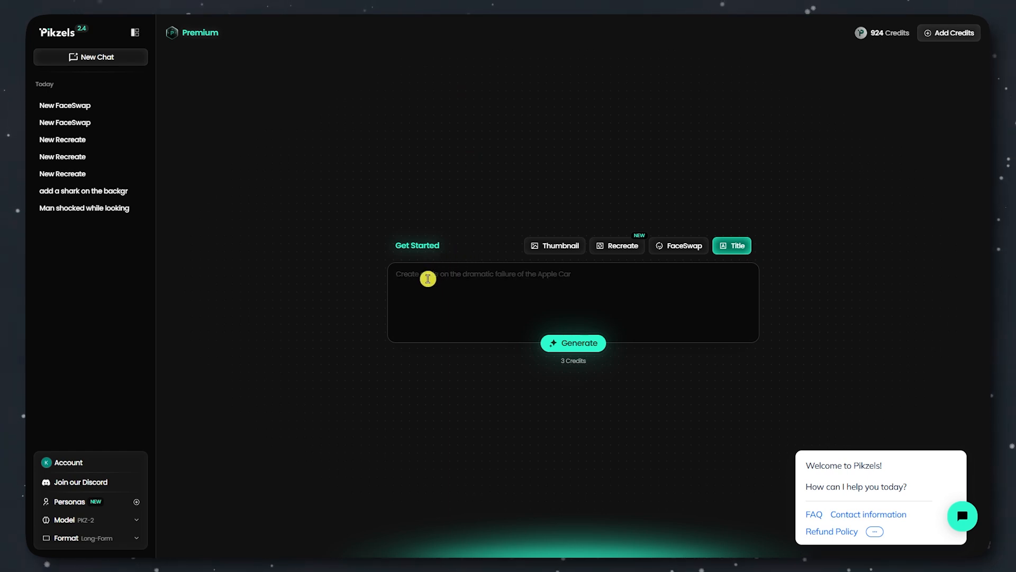
type("Beiginners guide to sell")
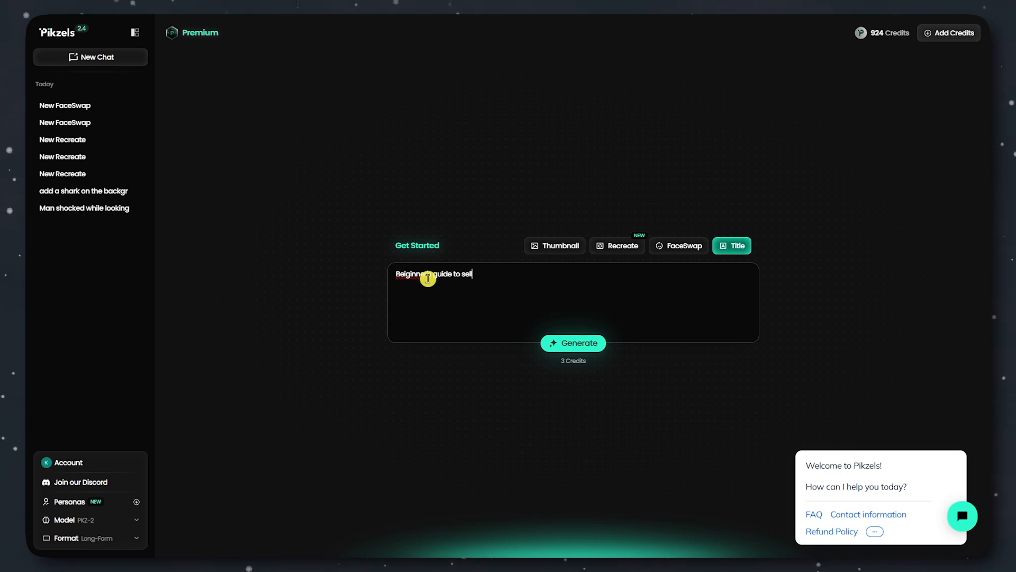
type("cuts")
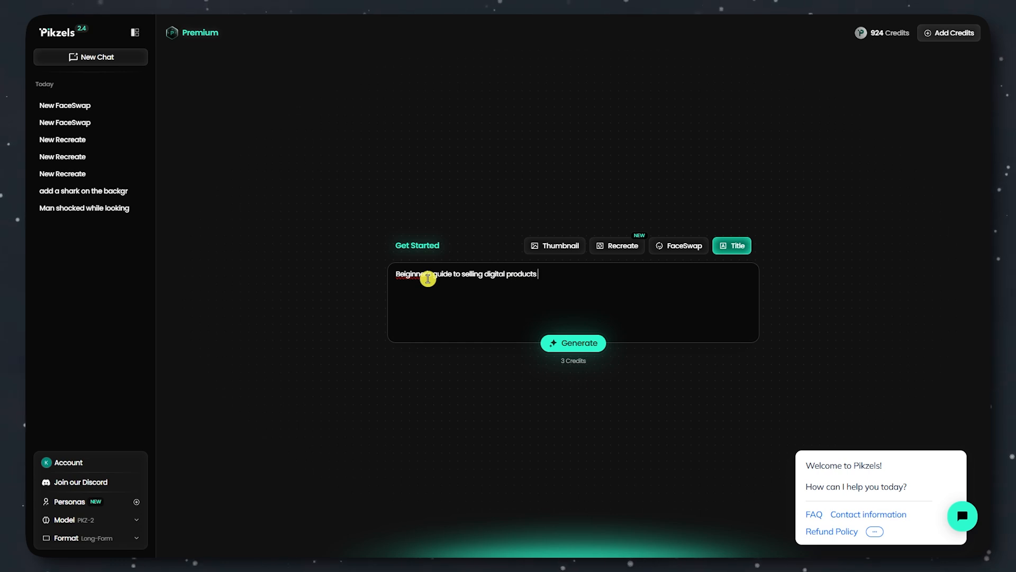
Correct the prompt to "Beginner's guide to selling digital products in Etsy 2025." and generate the titles
left_click(413, 274)
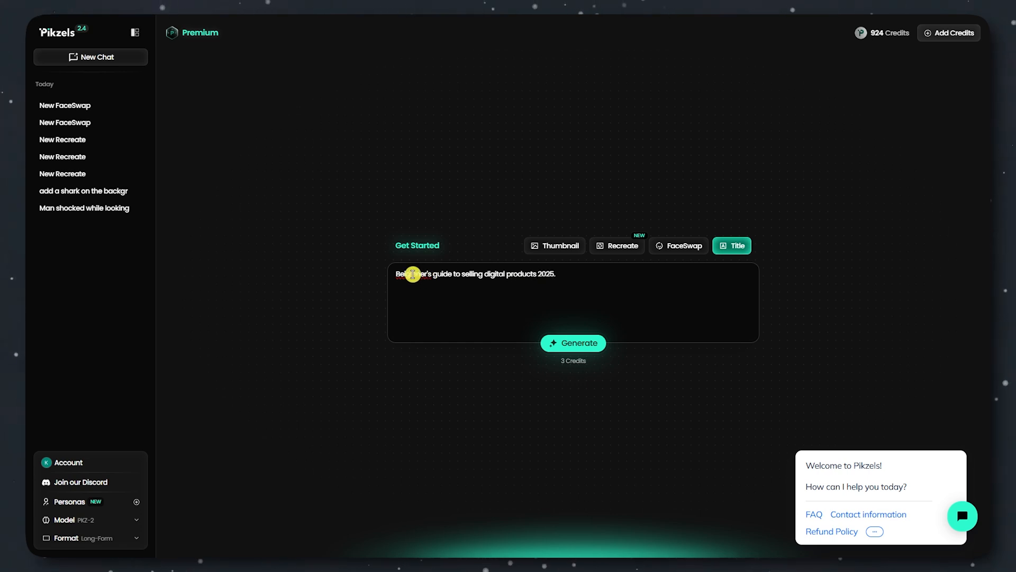
key("BackSpace")
key("BackSpace")
key("BackSpace")
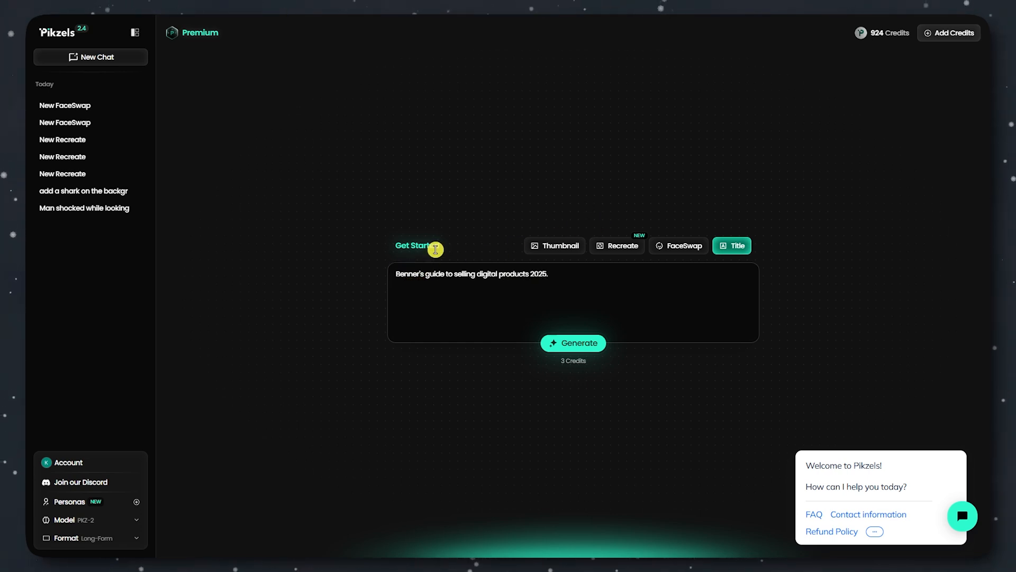
type("gi")
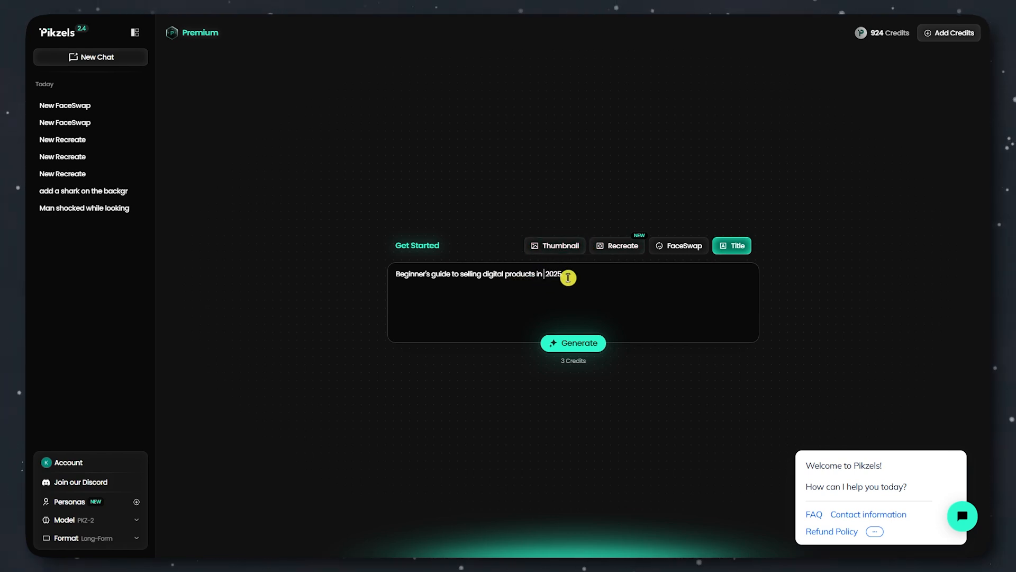
type("Etsy")
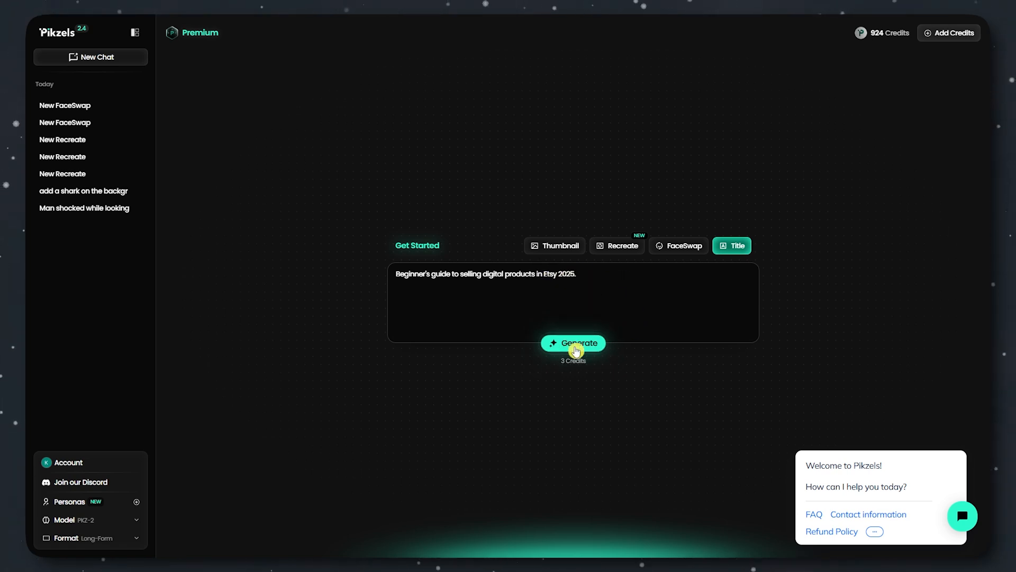
left_click_drag(395, 275, 590, 275)
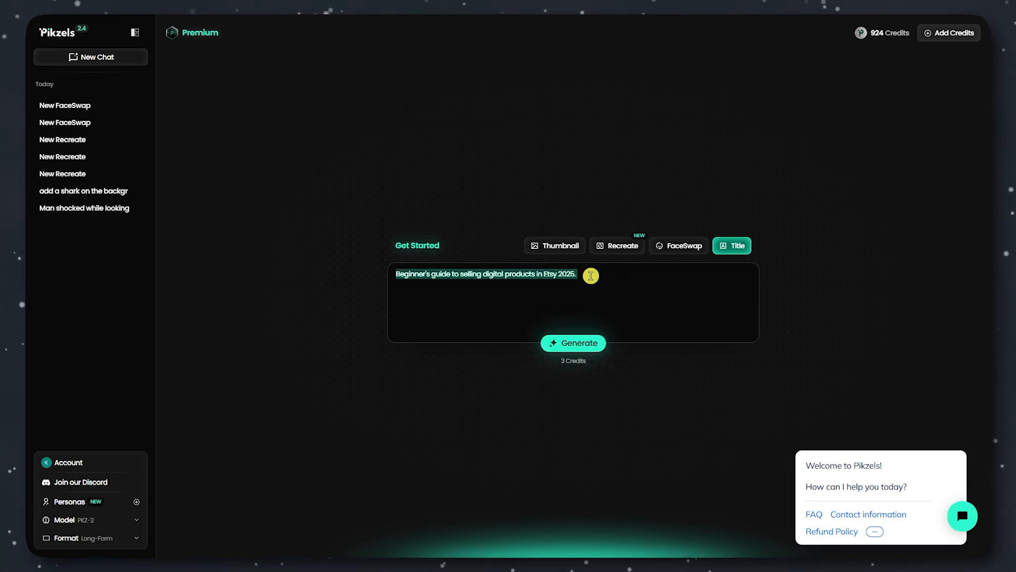
left_click(578, 343)
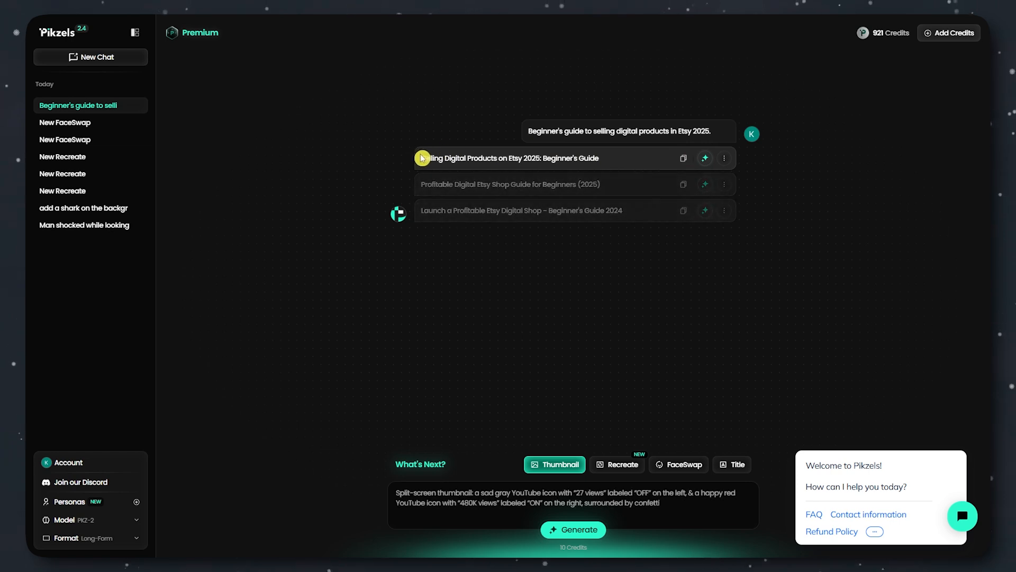
Review the rewrite styles for "Selling Digital Products on Etsy 2025: Beginner's Guide" and regenerate that title in the "Wait what" style
left_click_drag(422, 155, 623, 163)
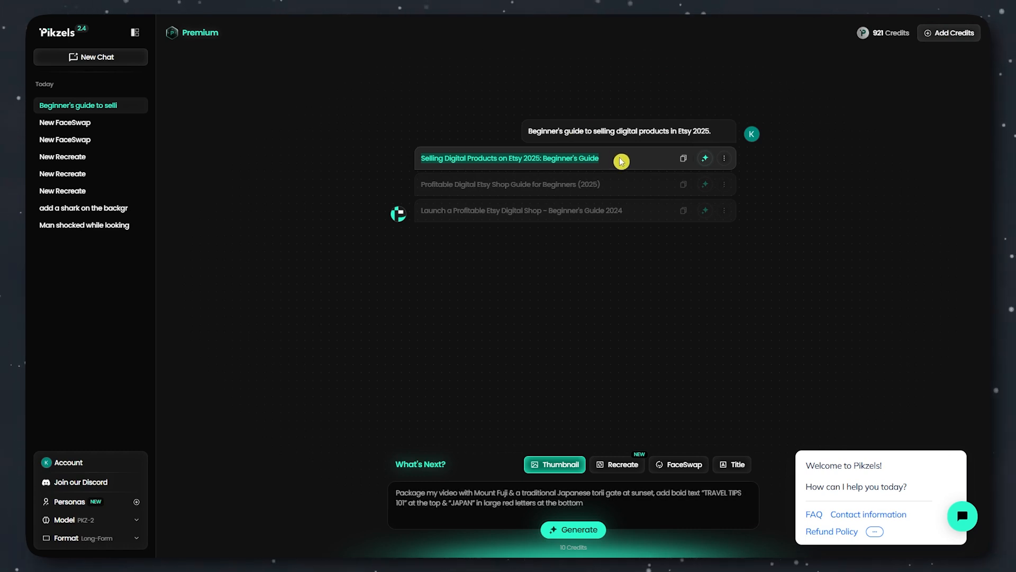
left_click(705, 160)
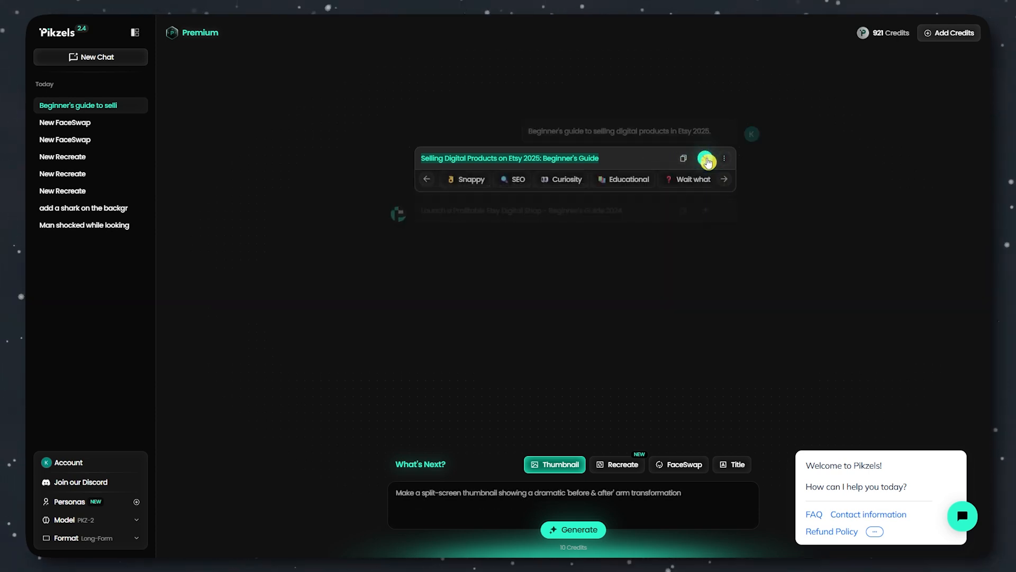
left_click(458, 189)
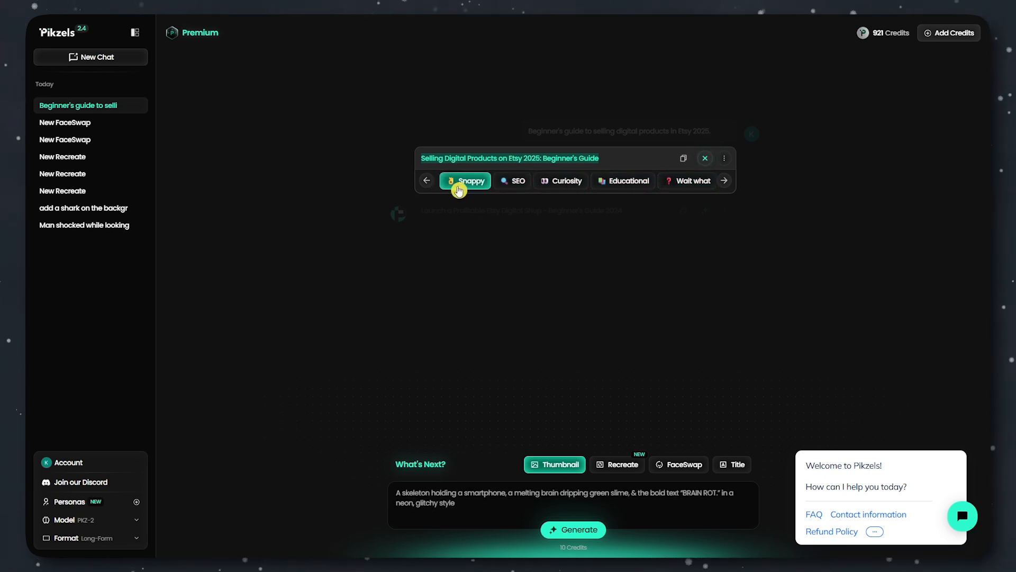
left_click(510, 180)
left_click(535, 181)
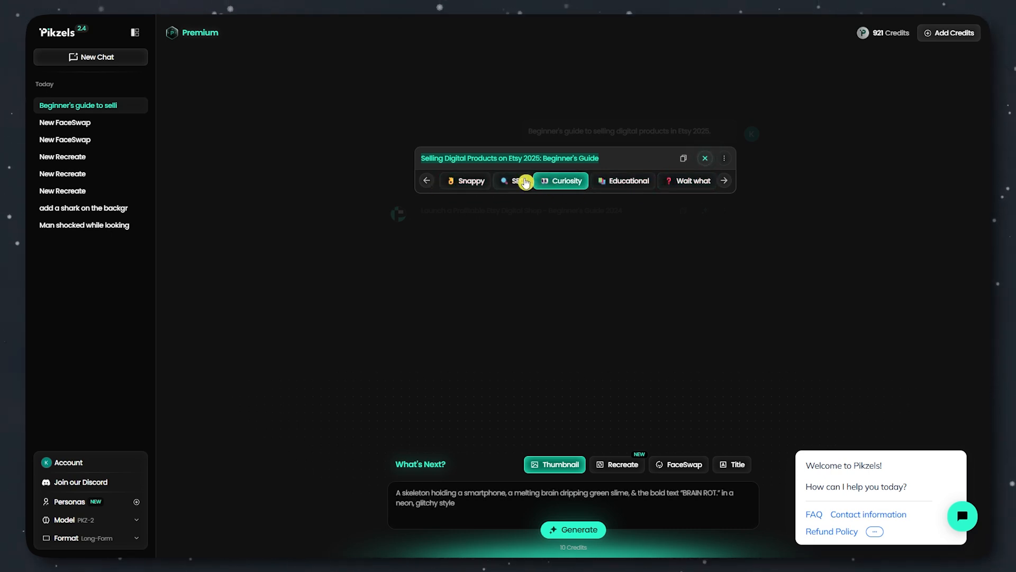
left_click(625, 181)
left_click(695, 183)
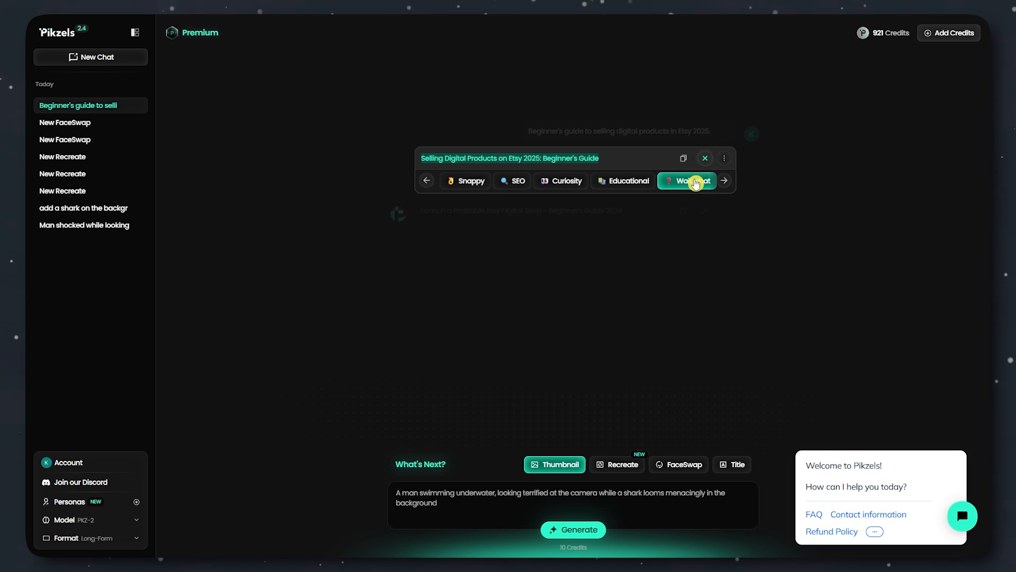
left_click(724, 181)
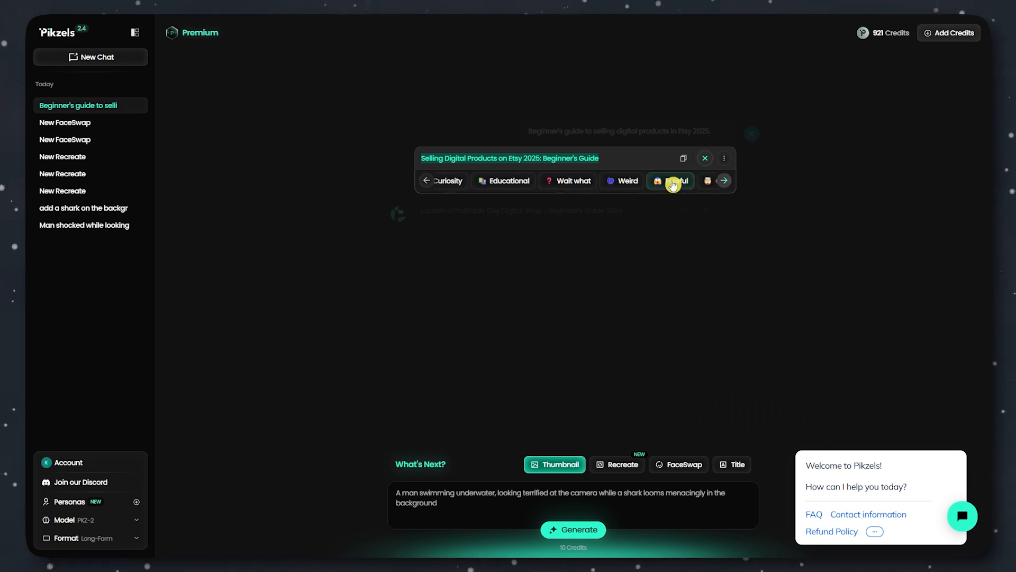
left_click(506, 187)
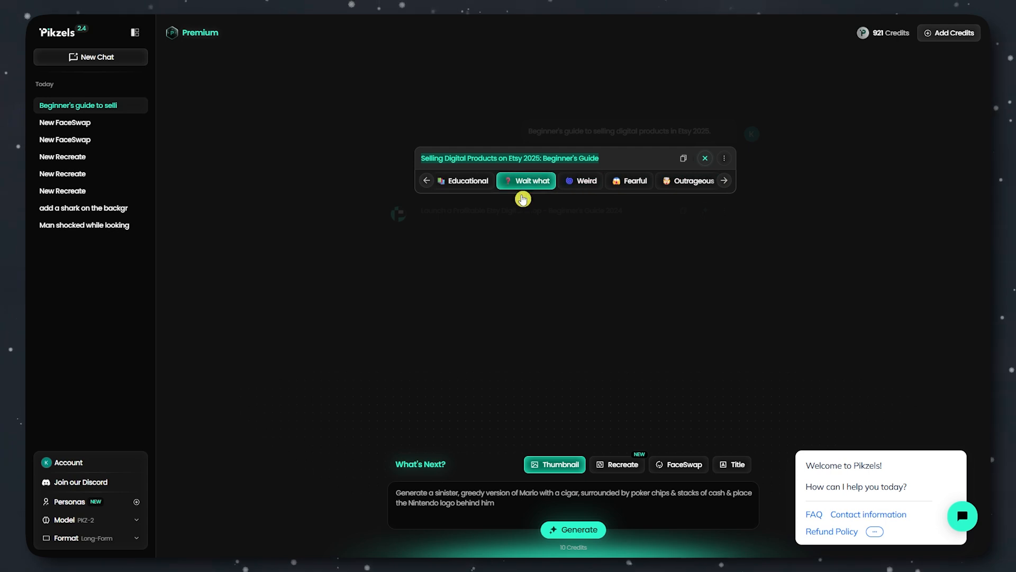
left_click(537, 183)
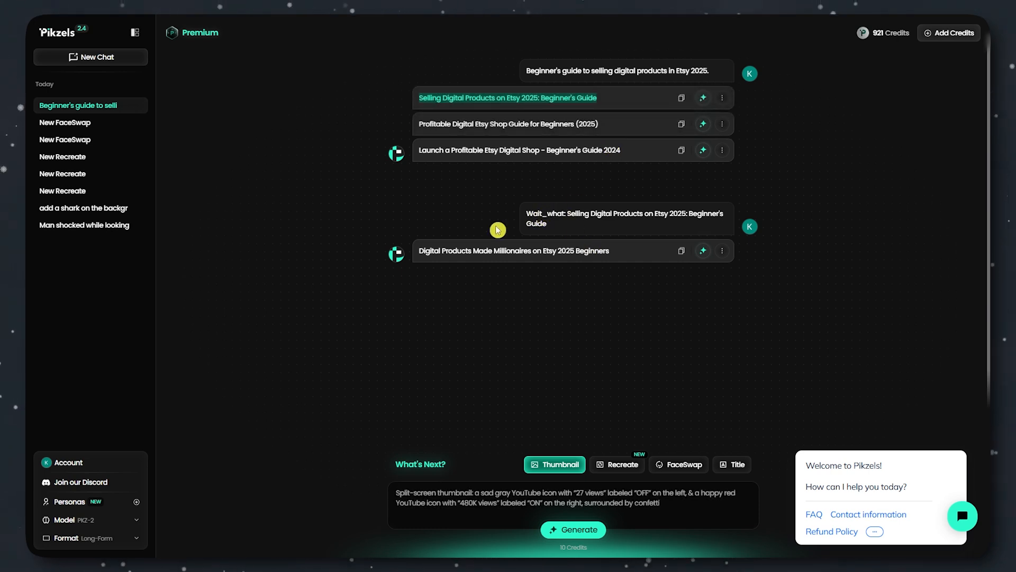
Read through the "Wait what" version of the title and apply the Reword option to it
left_click_drag(419, 251, 610, 247)
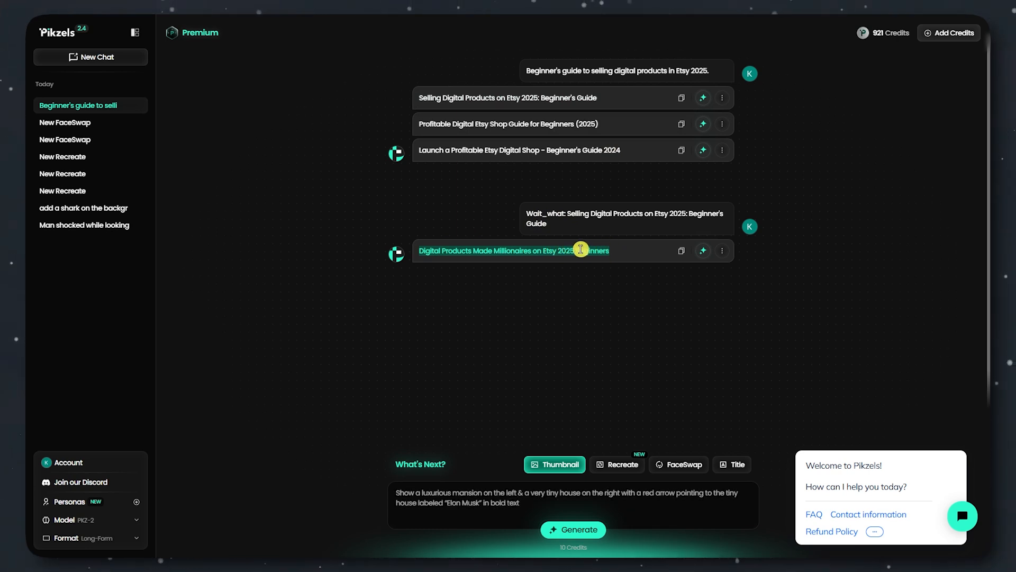
left_click(614, 251)
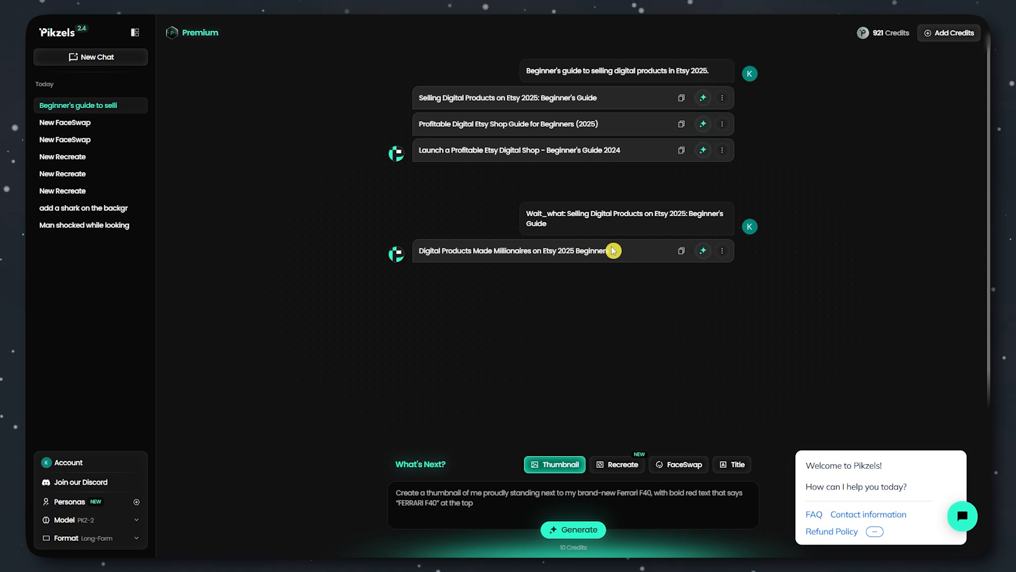
left_click(725, 256)
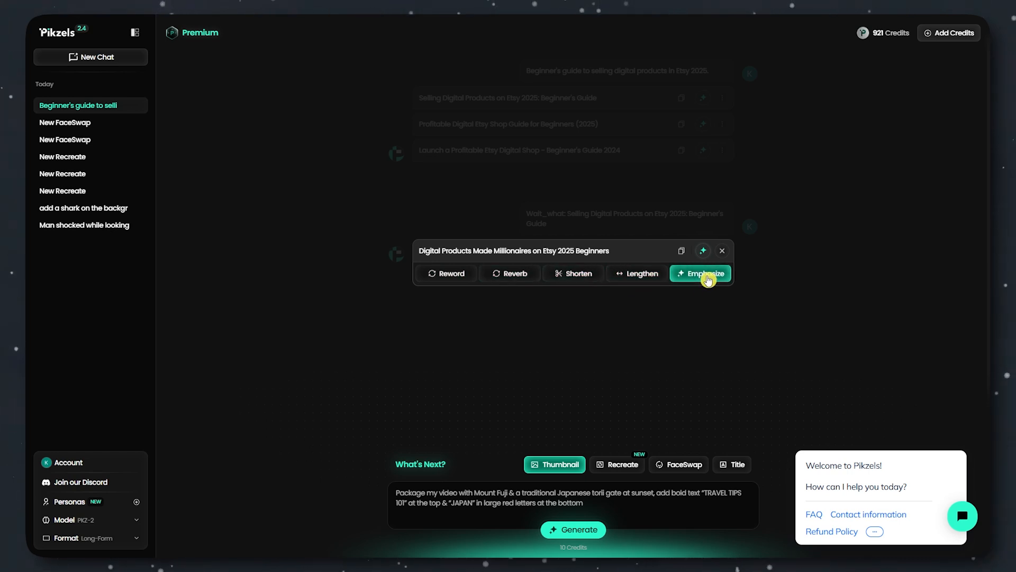
left_click(446, 274)
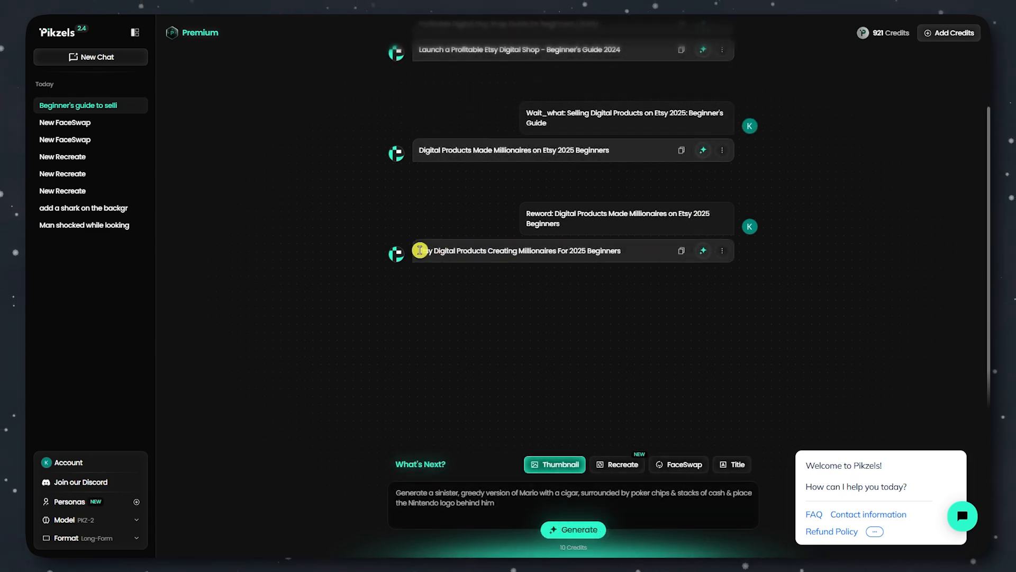
Copy the reworded title and check its editing and style options without applying any
left_click_drag(419, 250, 635, 256)
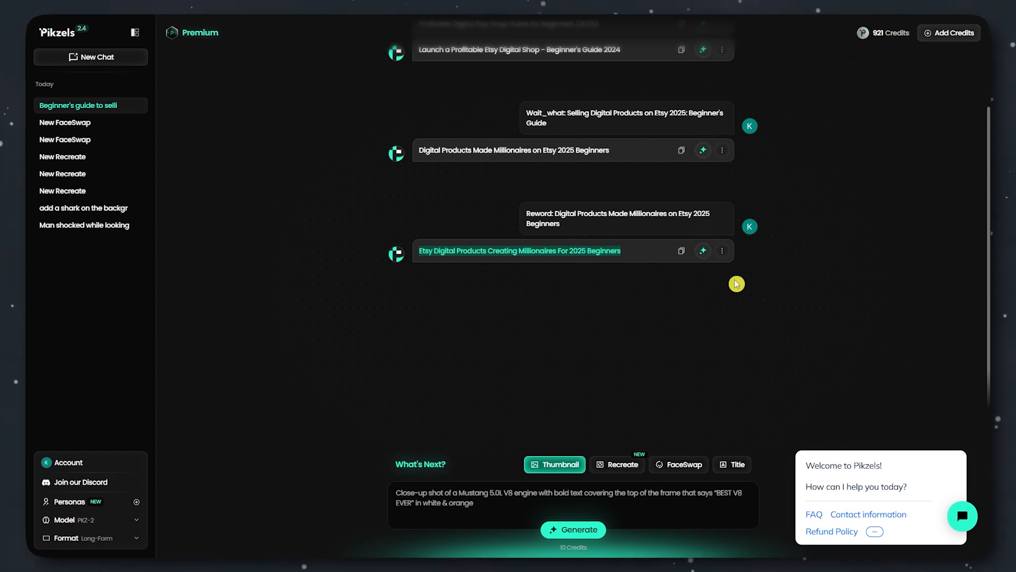
left_click(696, 278)
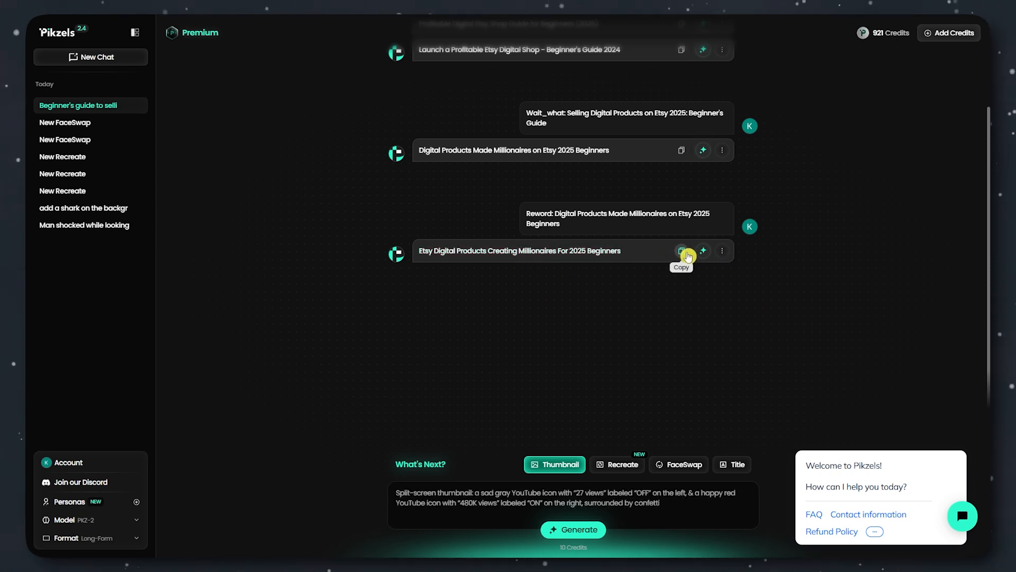
left_click(723, 251)
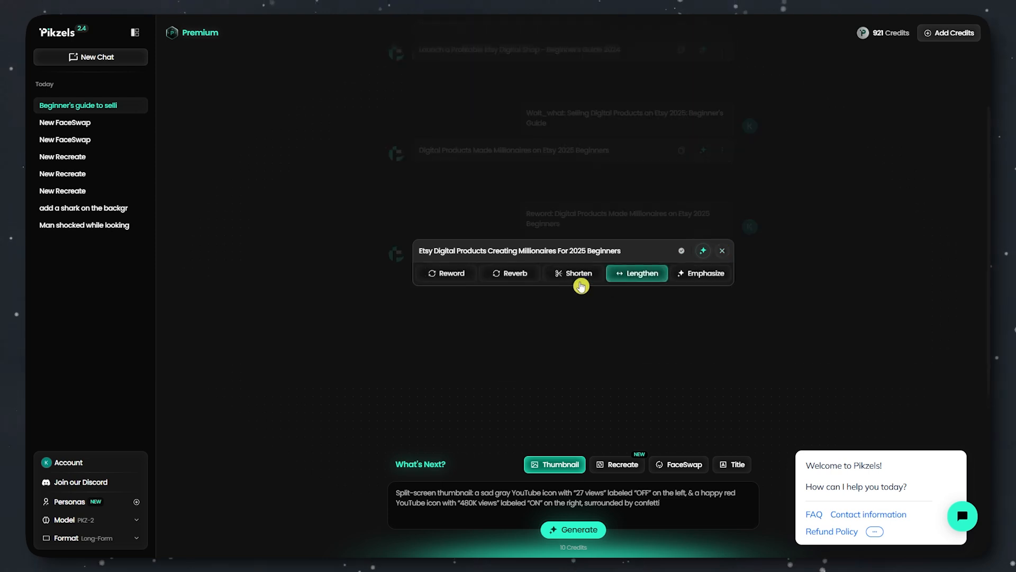
left_click(703, 253)
left_click(812, 282)
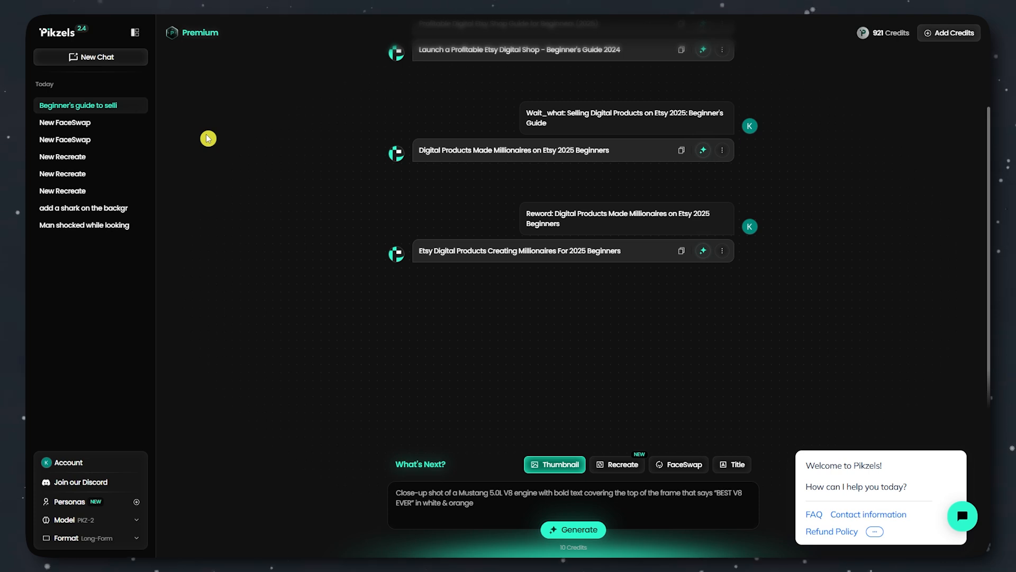
Start a new persona, dismiss the persona guidelines, and name it "ElonPersona"
left_click(70, 504)
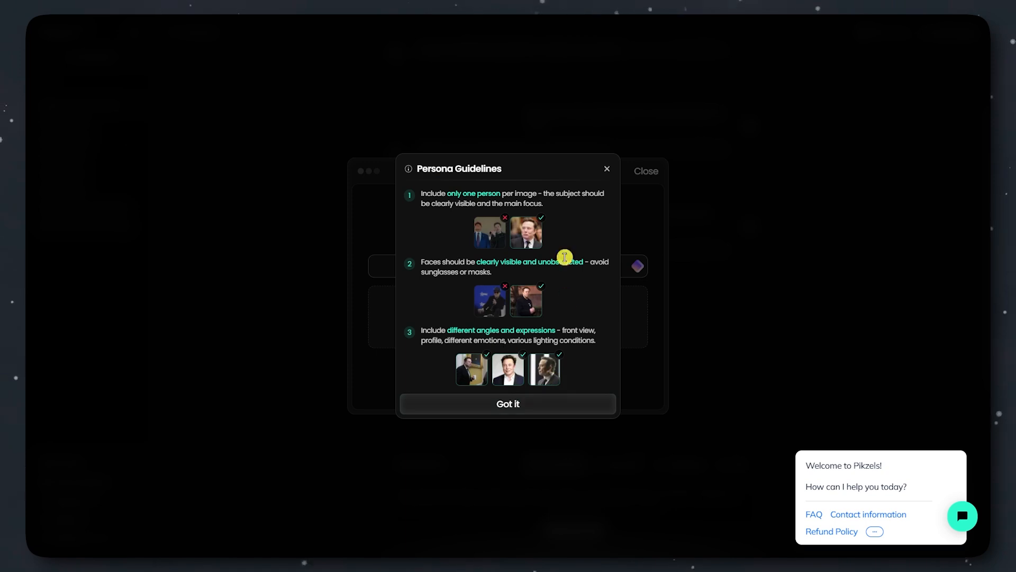
left_click(516, 405)
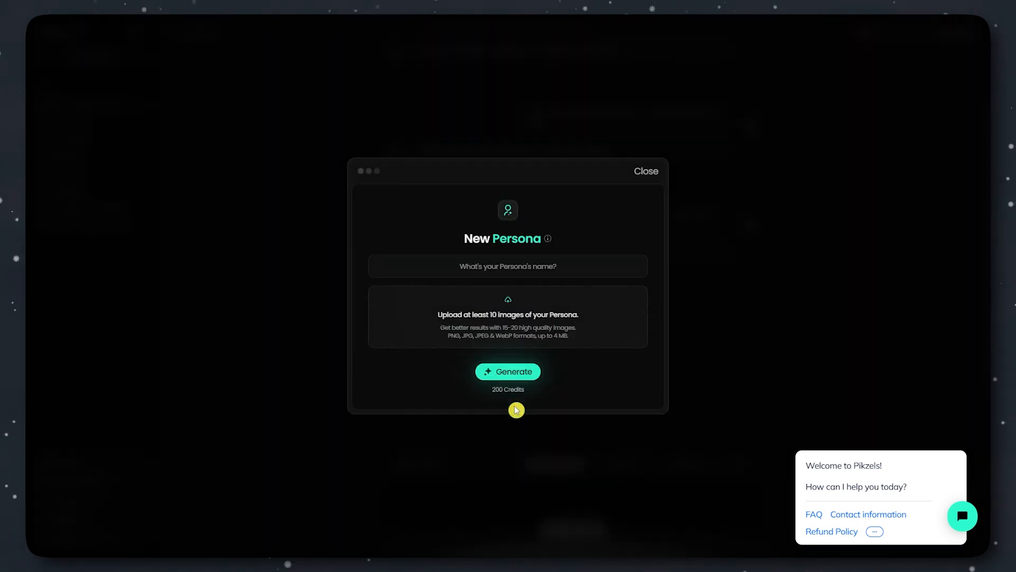
left_click(504, 266)
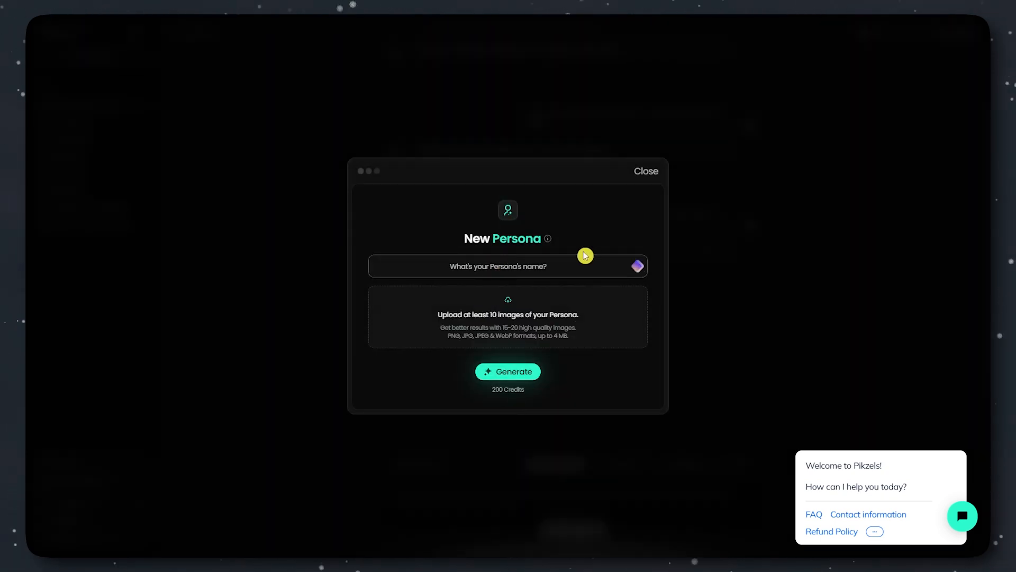
type("ElonPersona")
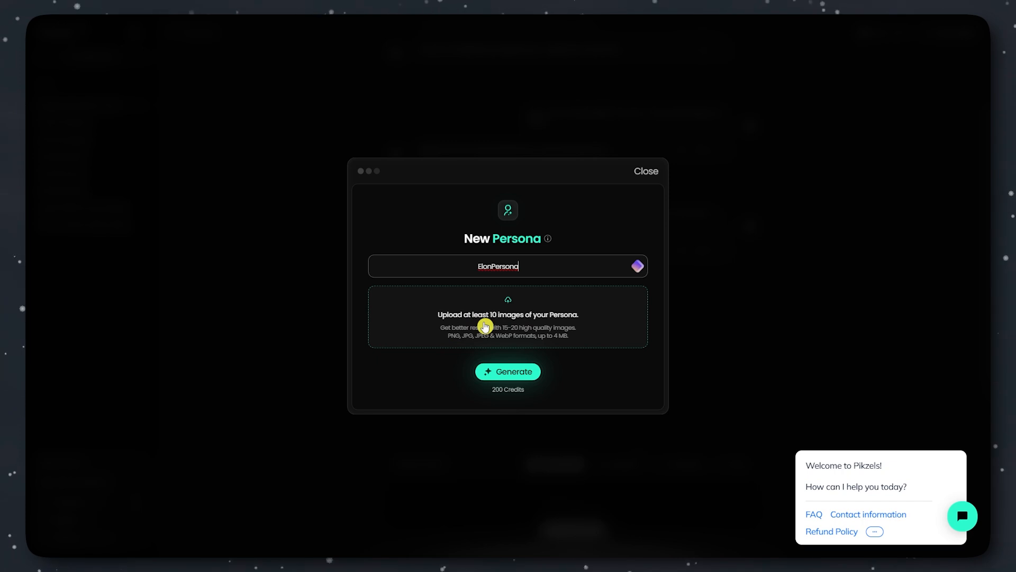
Upload the first ten Elon Musk images from the Downloads folder and generate the persona
left_click(520, 318)
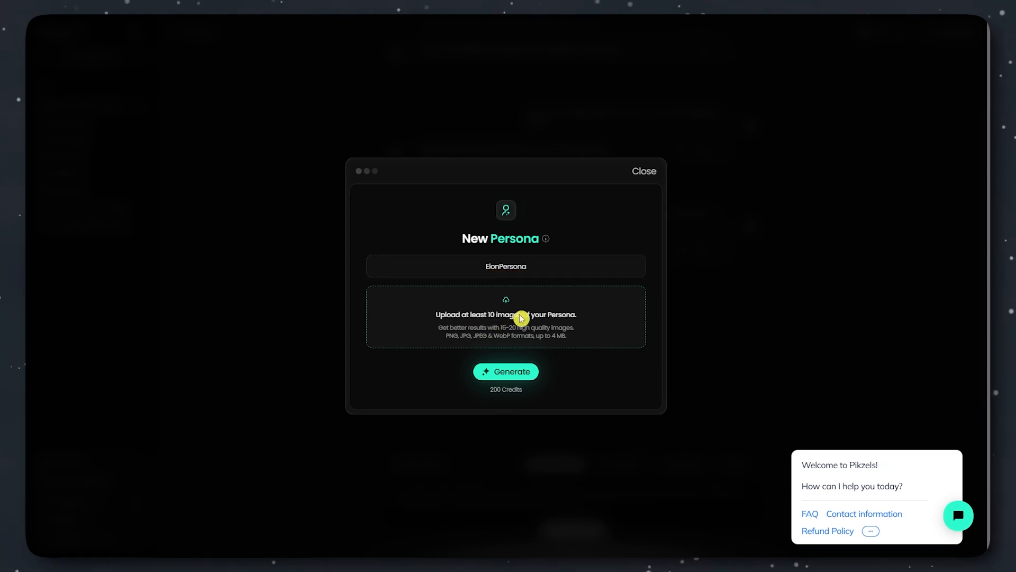
left_click(181, 106)
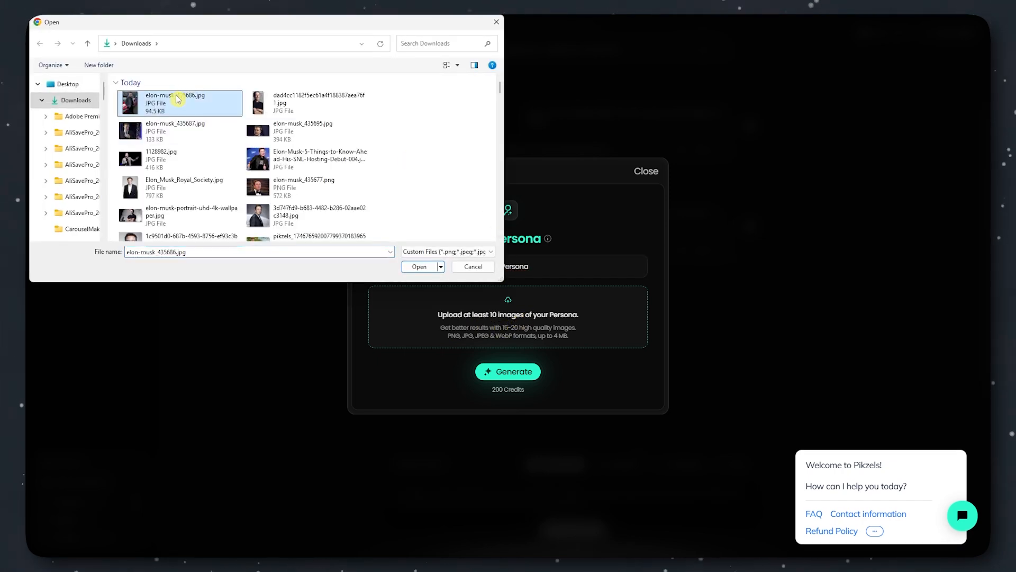
left_click(179, 128, "shift")
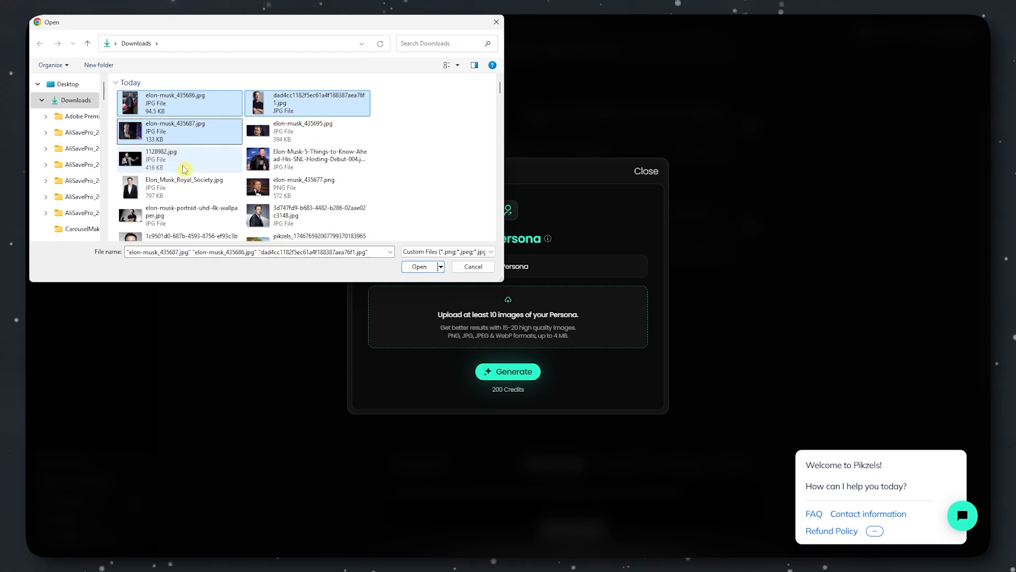
left_click(182, 214, "shift")
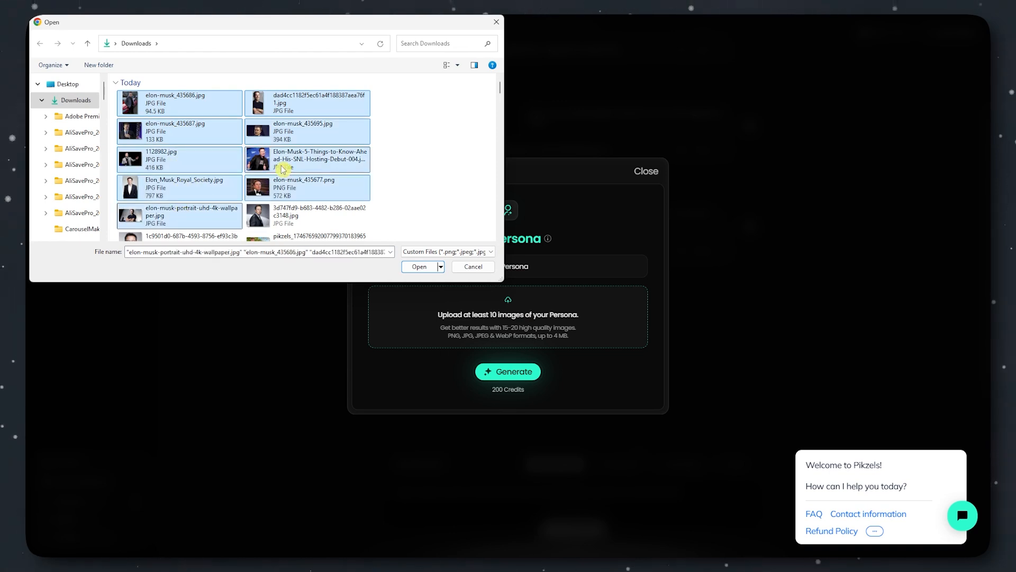
left_click(293, 215, "shift")
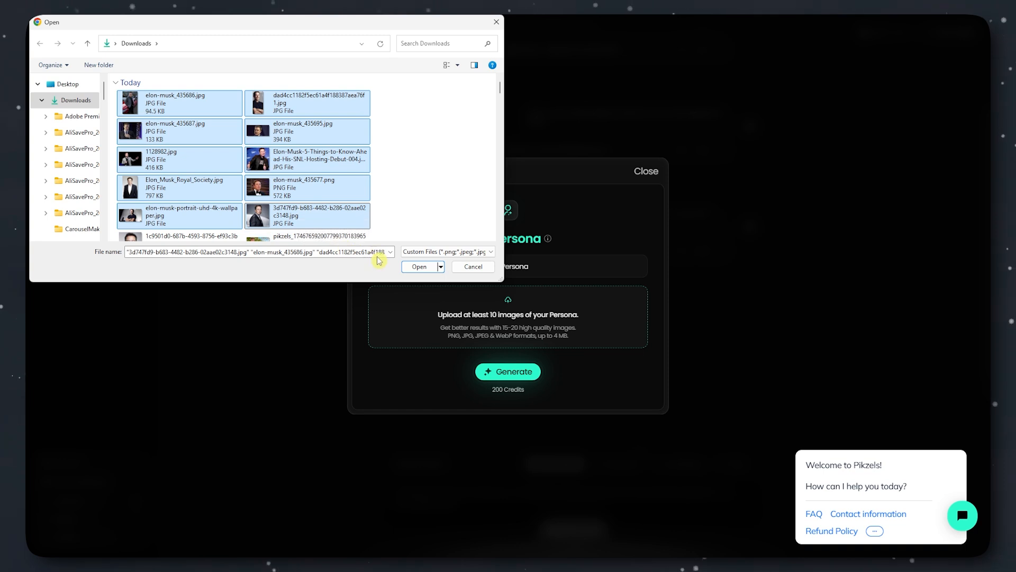
left_click(423, 267)
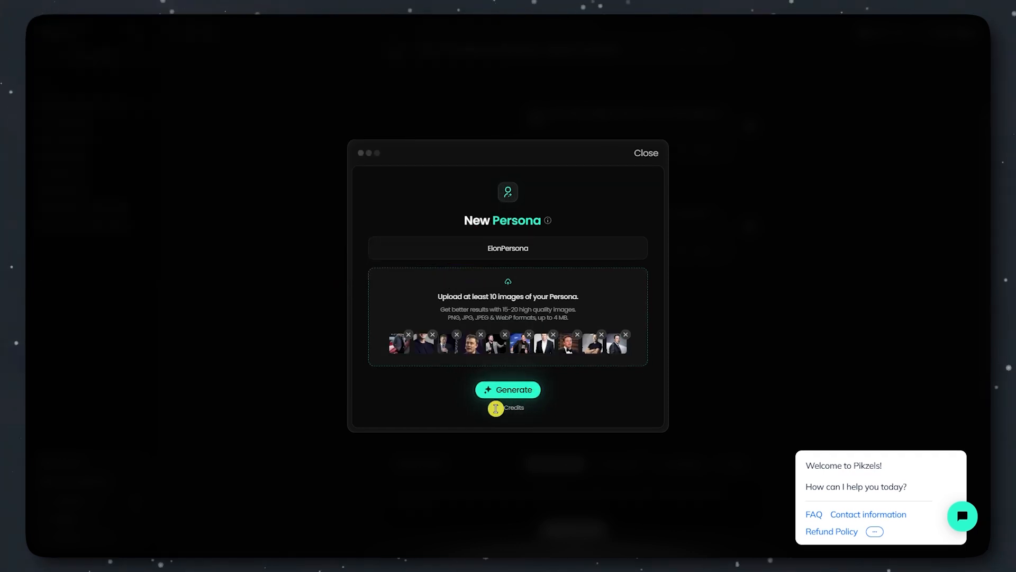
left_click_drag(493, 412, 569, 396)
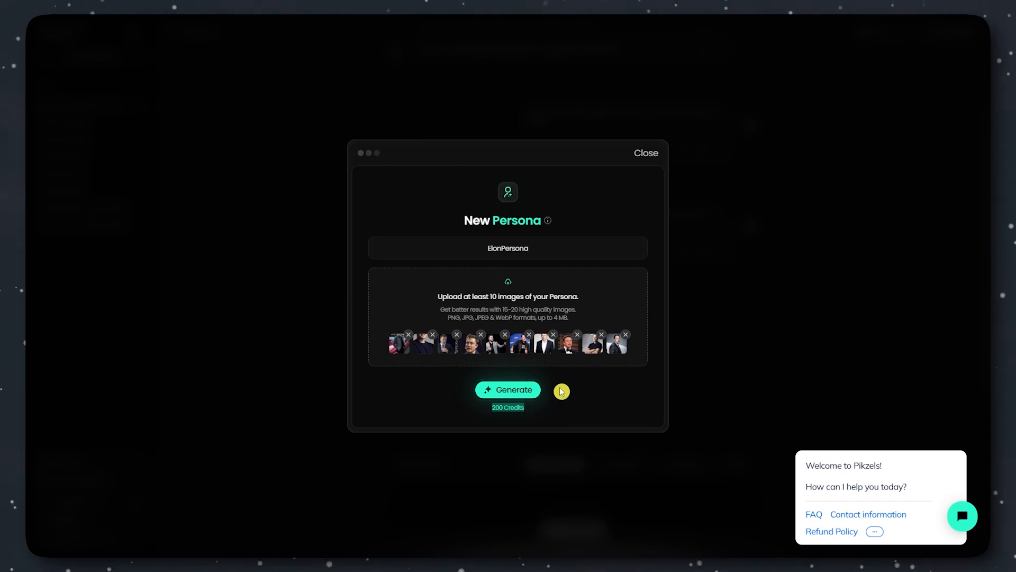
left_click(527, 396)
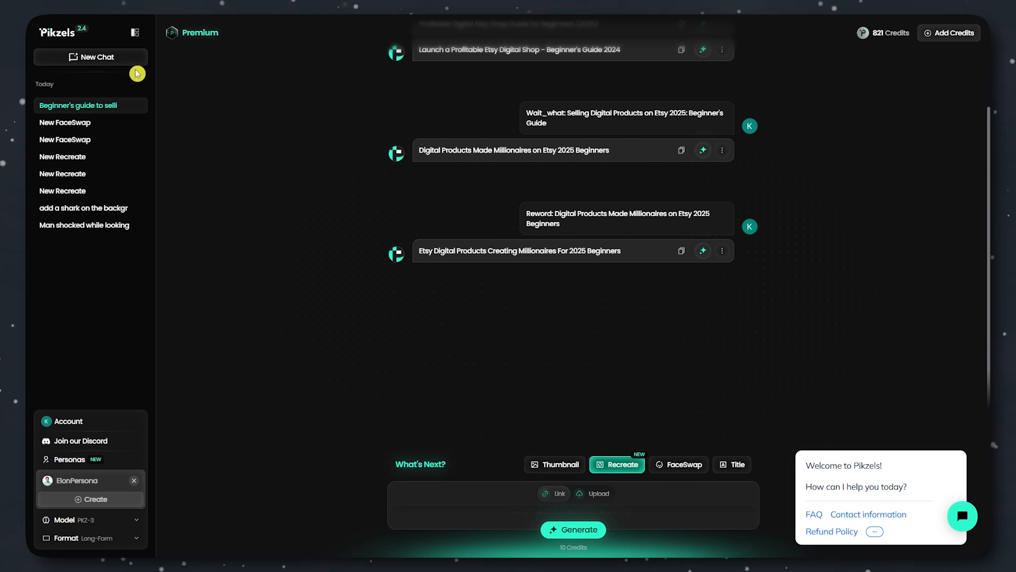
Generate a thumbnail in a new chat from the prompt "A person holding a watermelon inside a gold prison cell"
left_click(99, 62)
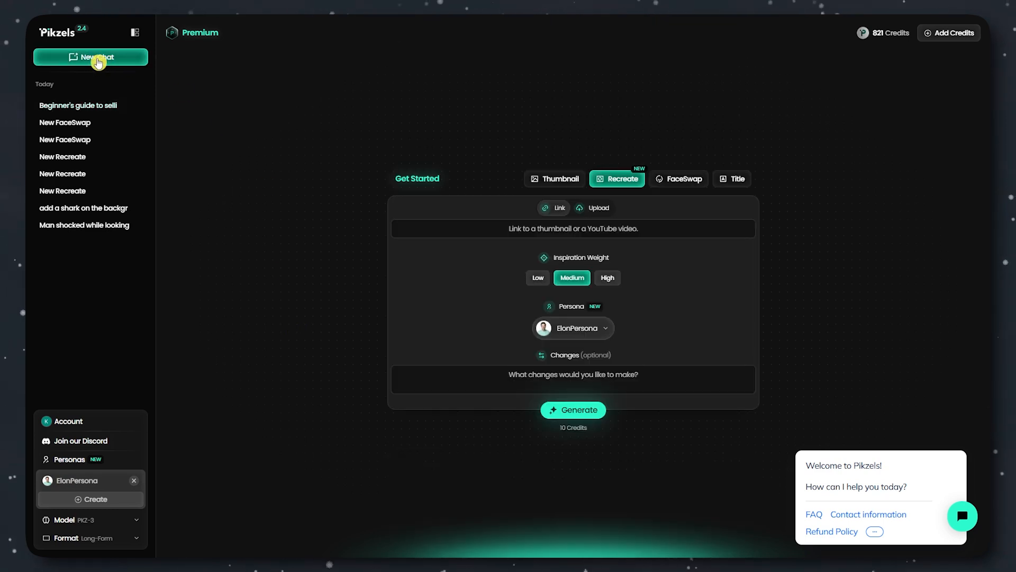
left_click(536, 177)
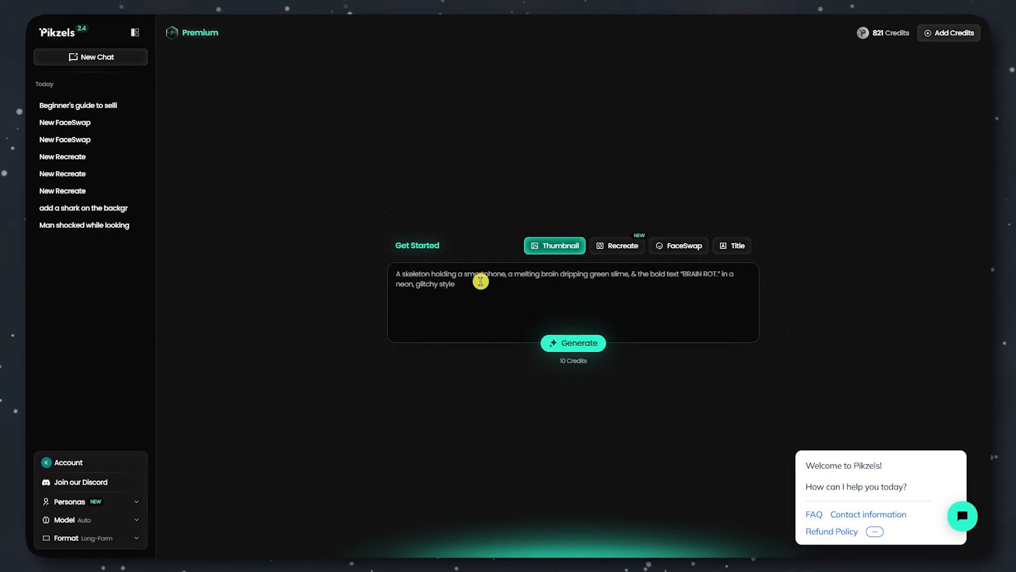
type("A")
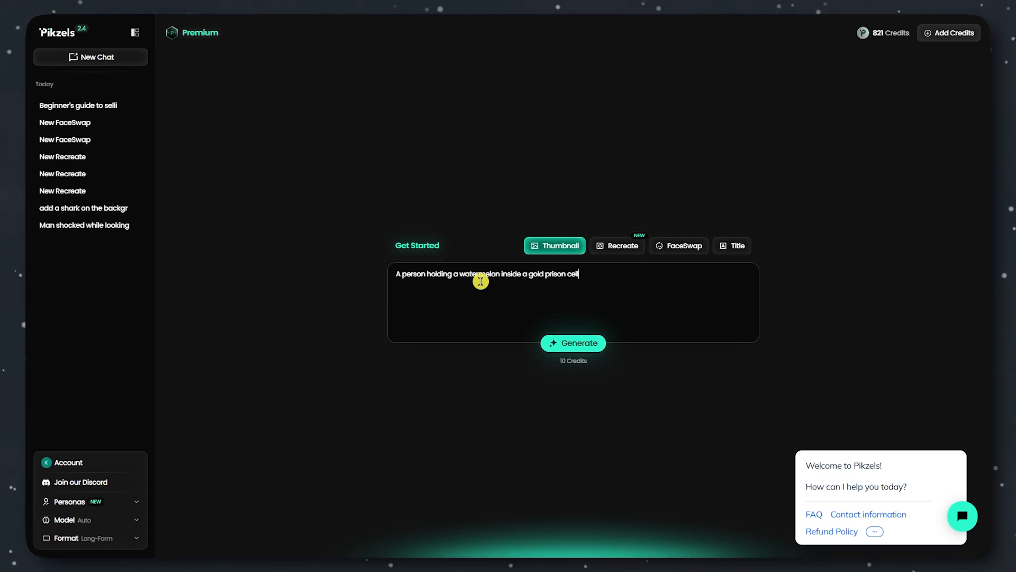
left_click(592, 347)
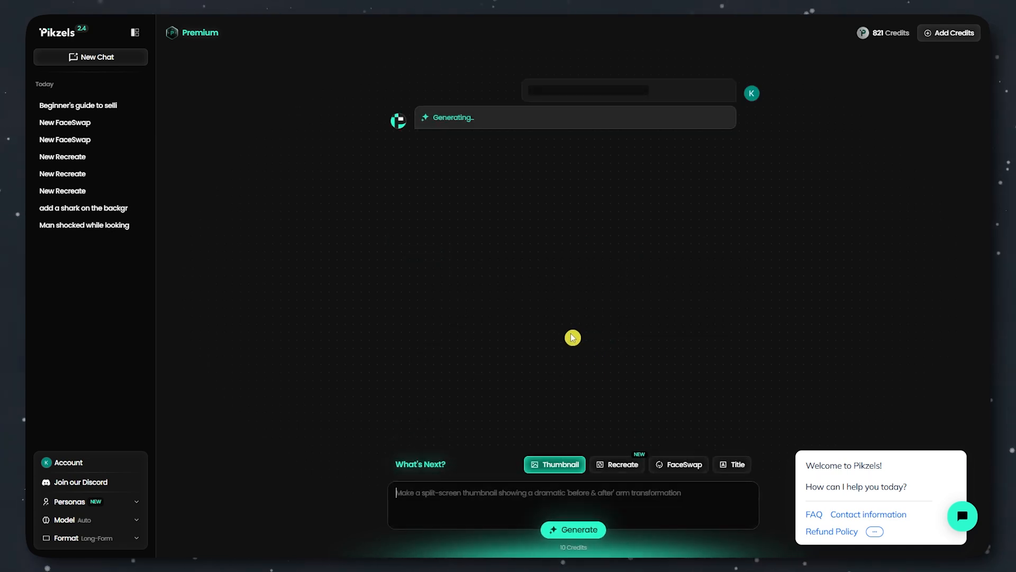
Set up a Recreate request that uses ElonPersona as its persona
left_click(68, 482)
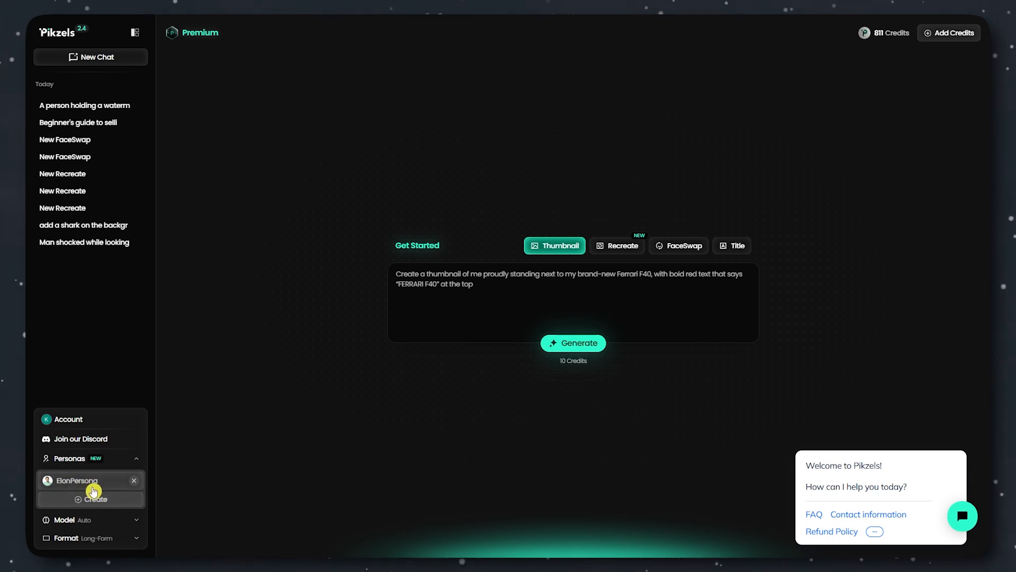
left_click(618, 246)
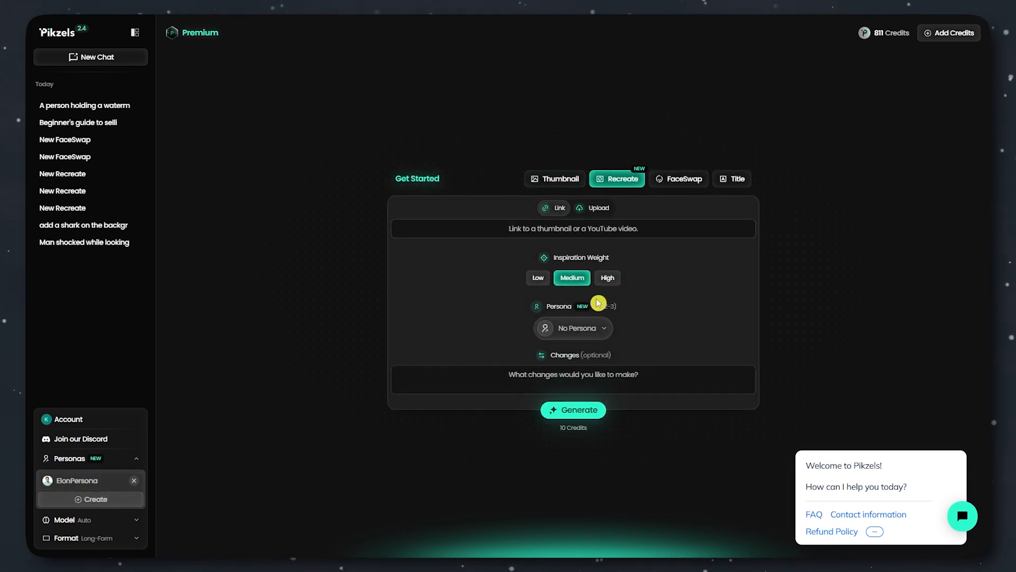
left_click(573, 331)
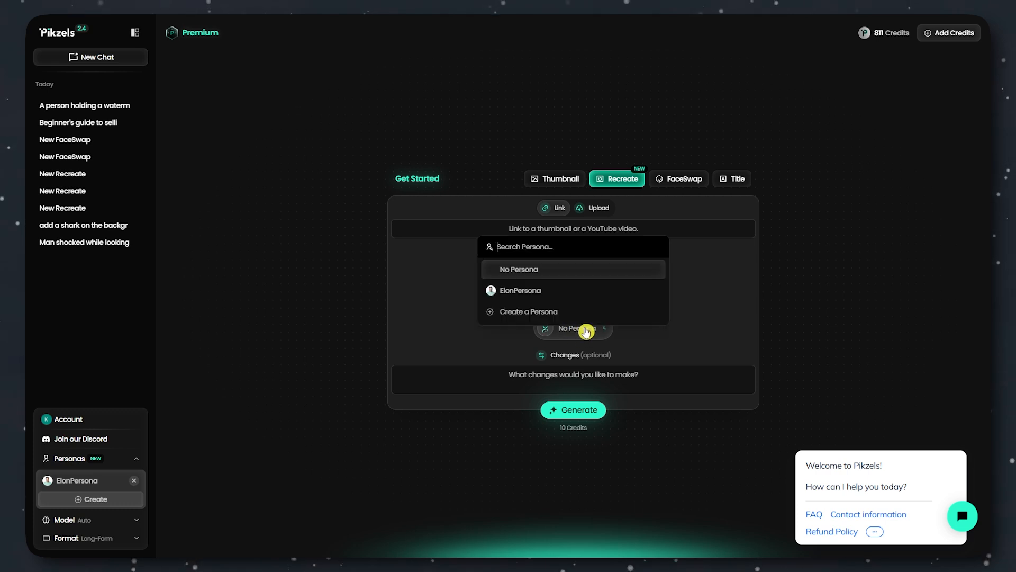
left_click(514, 290)
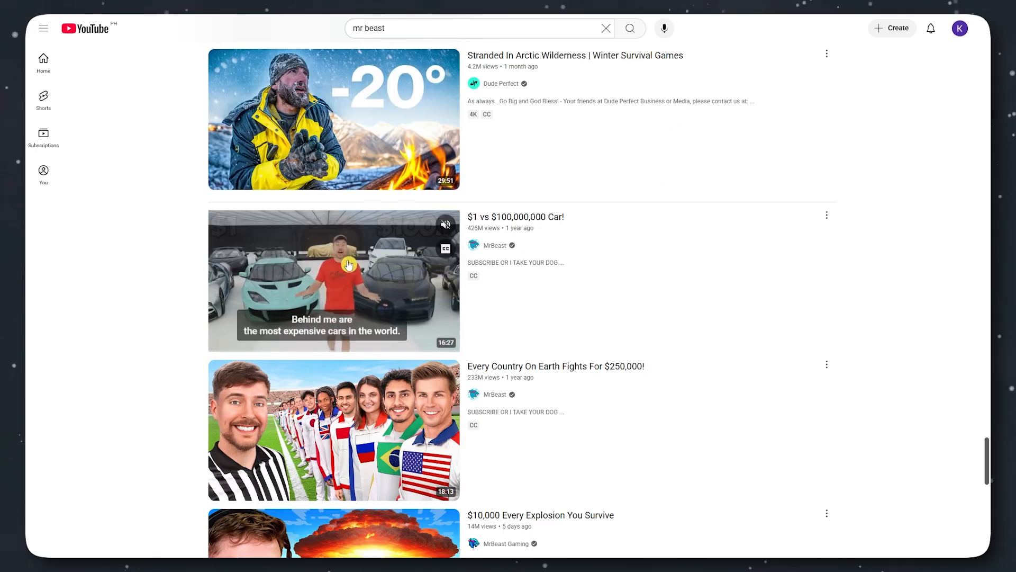
Copy the share link of MrBeast's "$1 vs $100,000,000 Car!" video on YouTube and paste it as the Recreate link in Pikzels
left_click(828, 216)
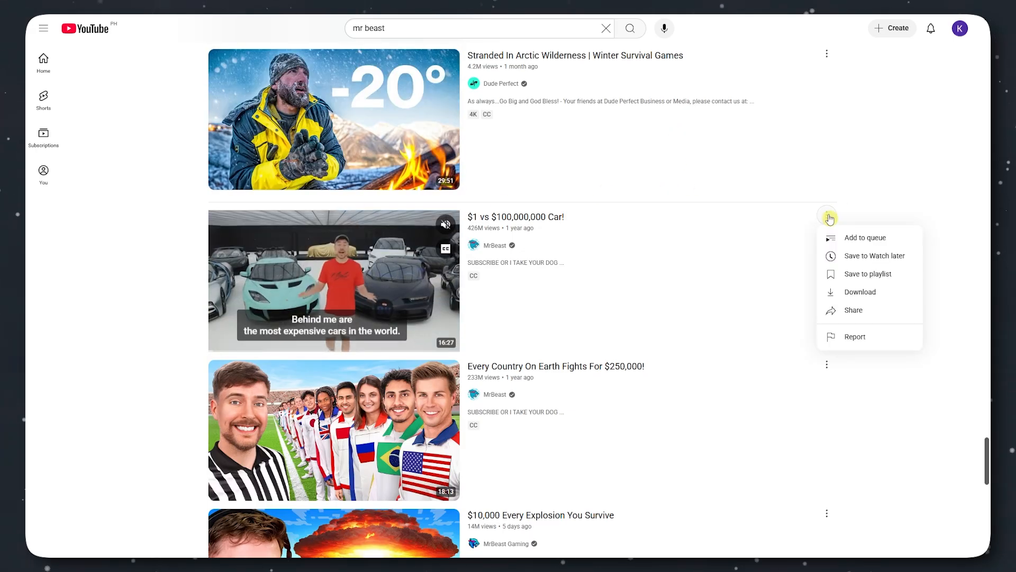
left_click(847, 312)
left_click(594, 338)
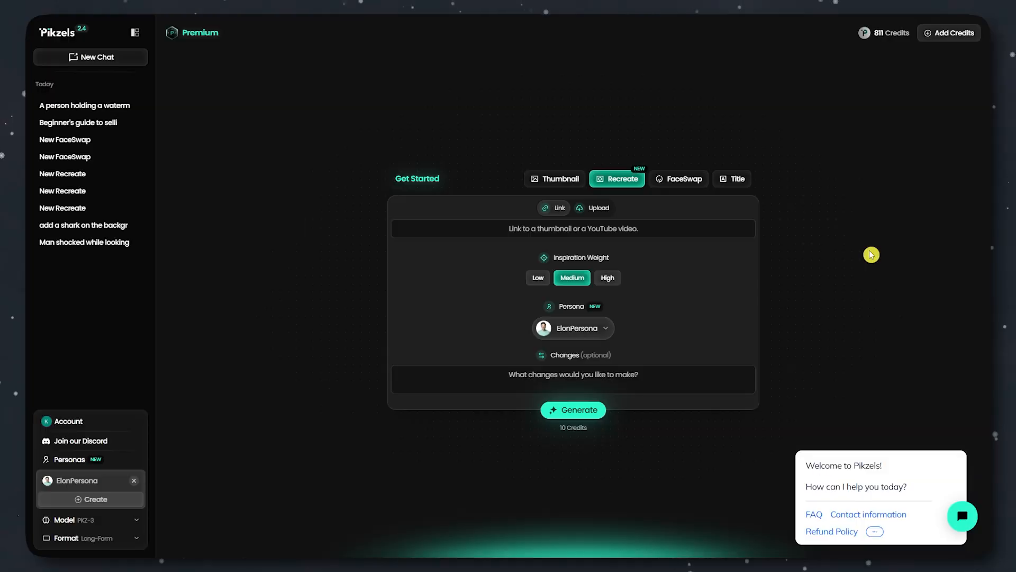
left_click(586, 227)
key("ctrl+v")
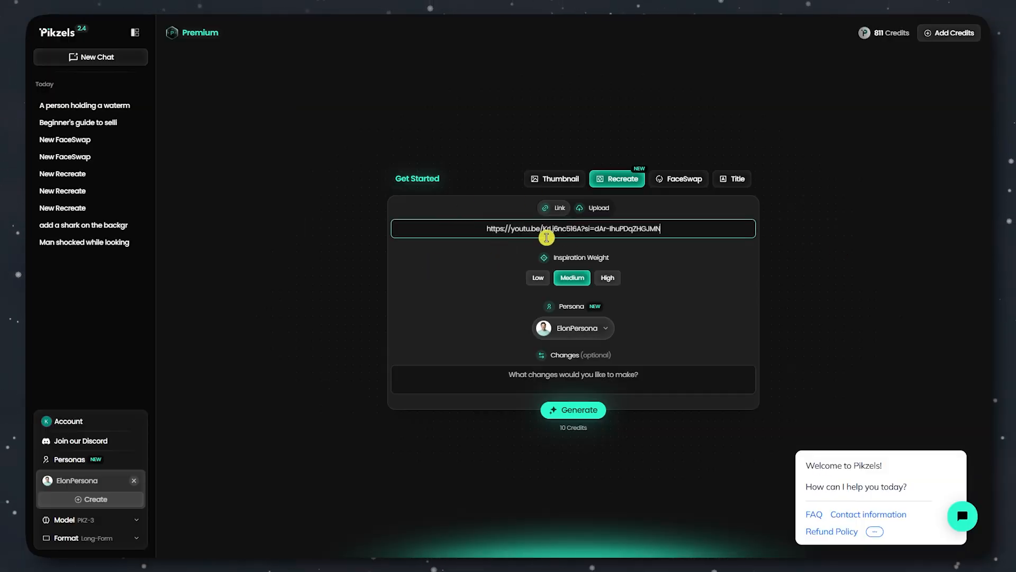
Set the inspiration weight to High, leave the optional changes empty, and generate the recreated thumbnail
left_click(556, 255)
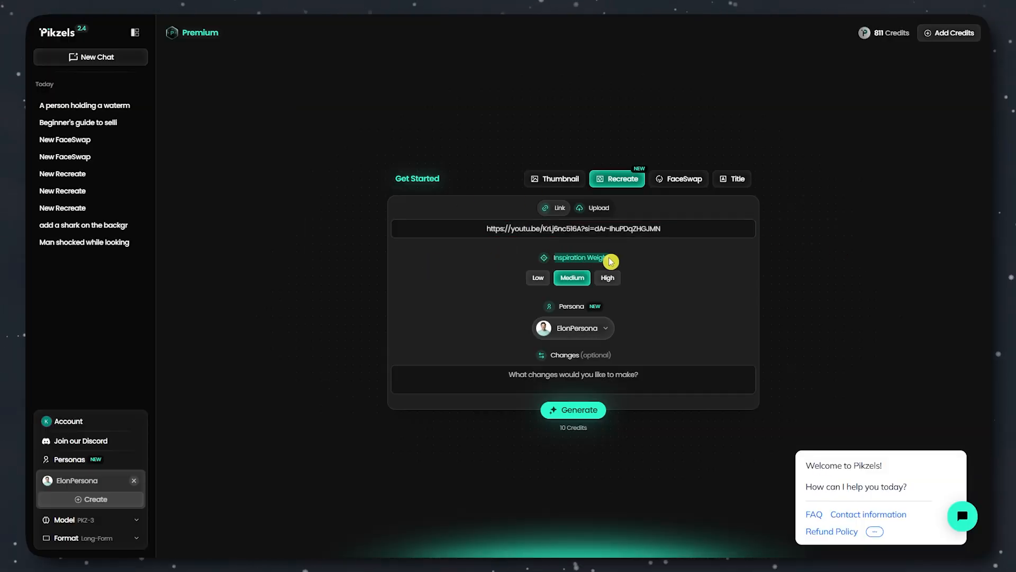
left_click(609, 276)
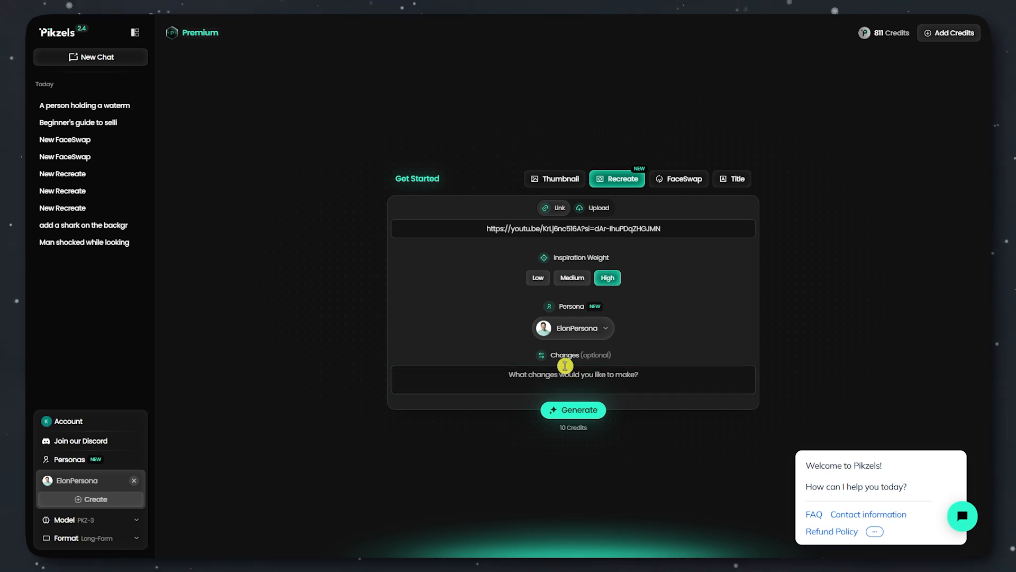
left_click(548, 376)
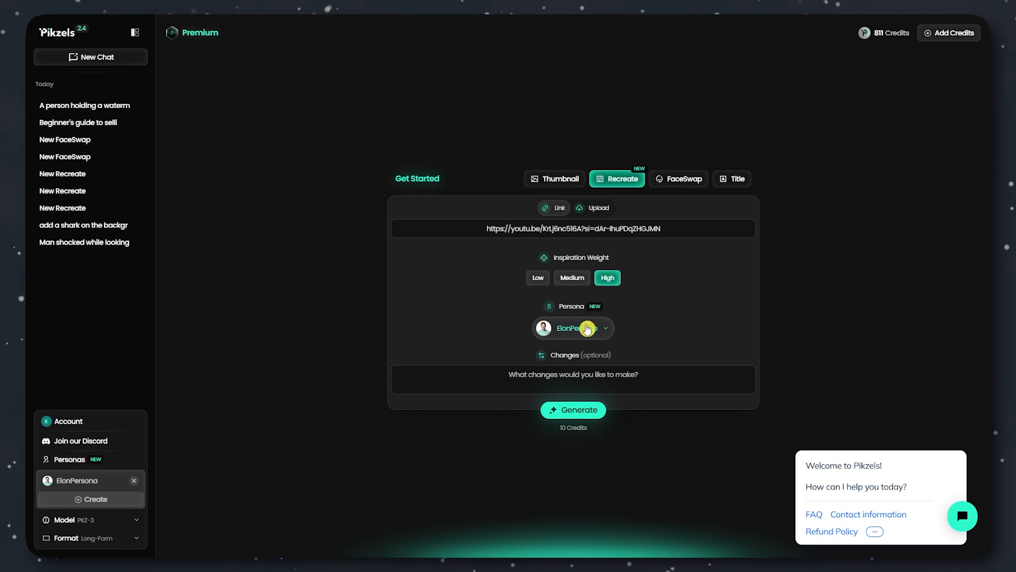
left_click(556, 411)
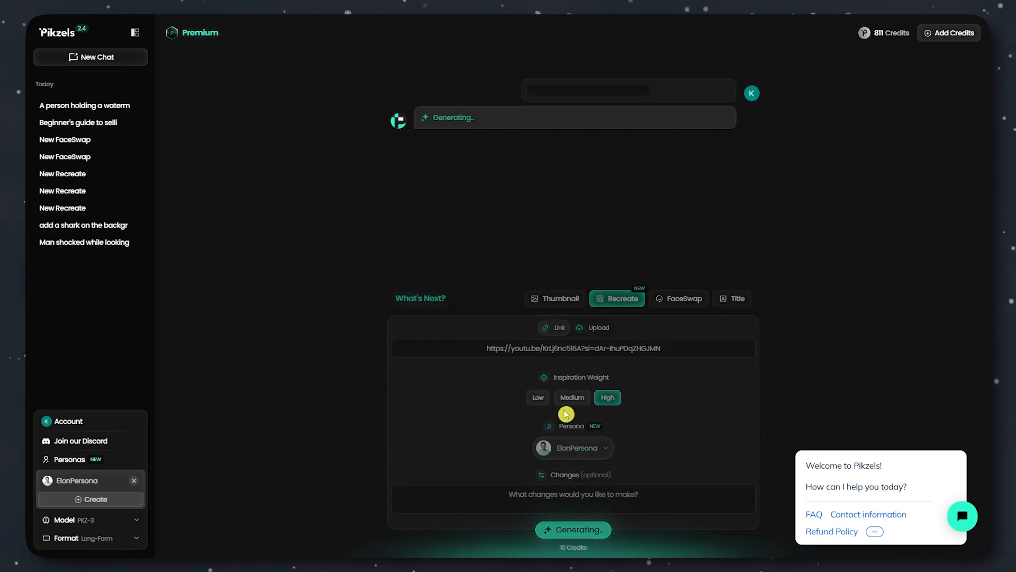